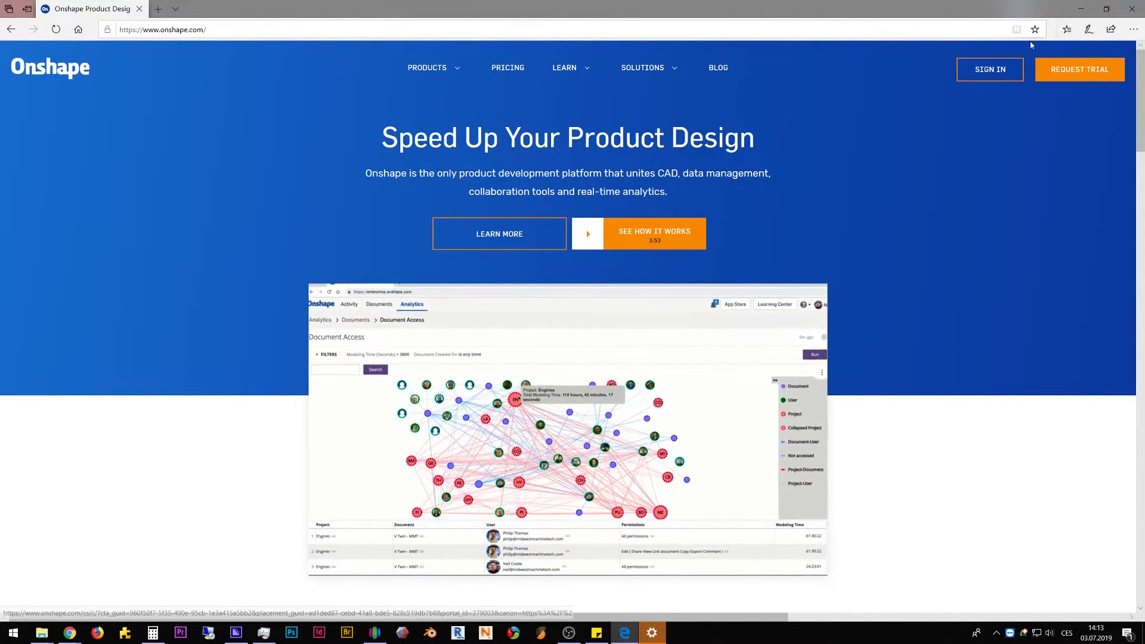
# Go to the Onshape sign-in page using SIGN IN in the onshape.com header.
pyautogui.click(990, 72)
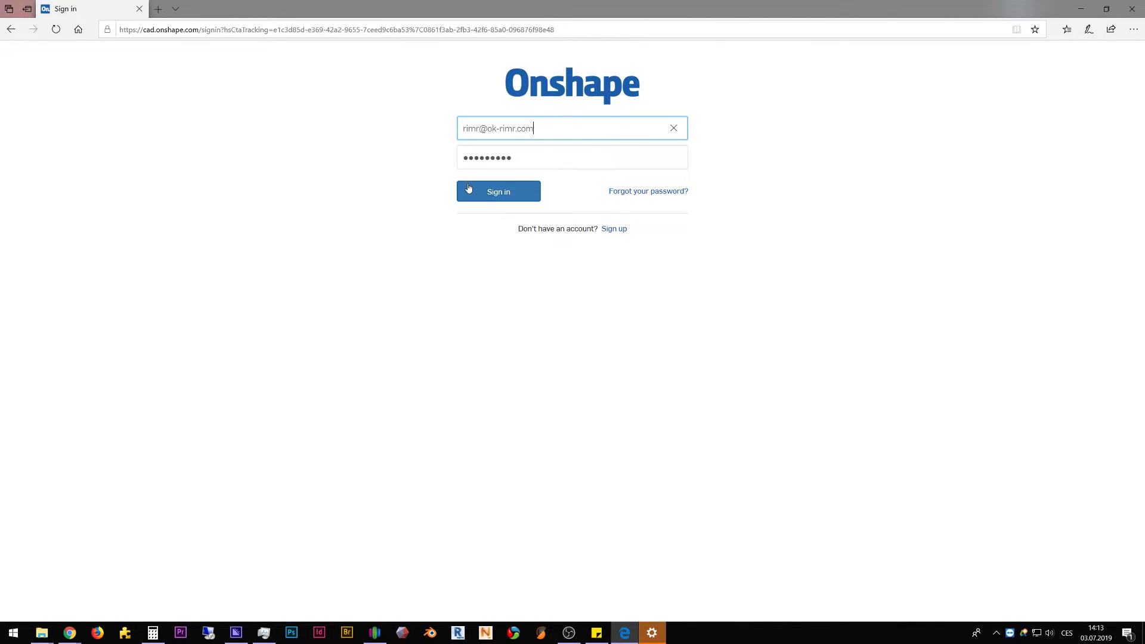
# Sign in with the saved account details to reach the My Onshape documents list.
pyautogui.click(469, 188)
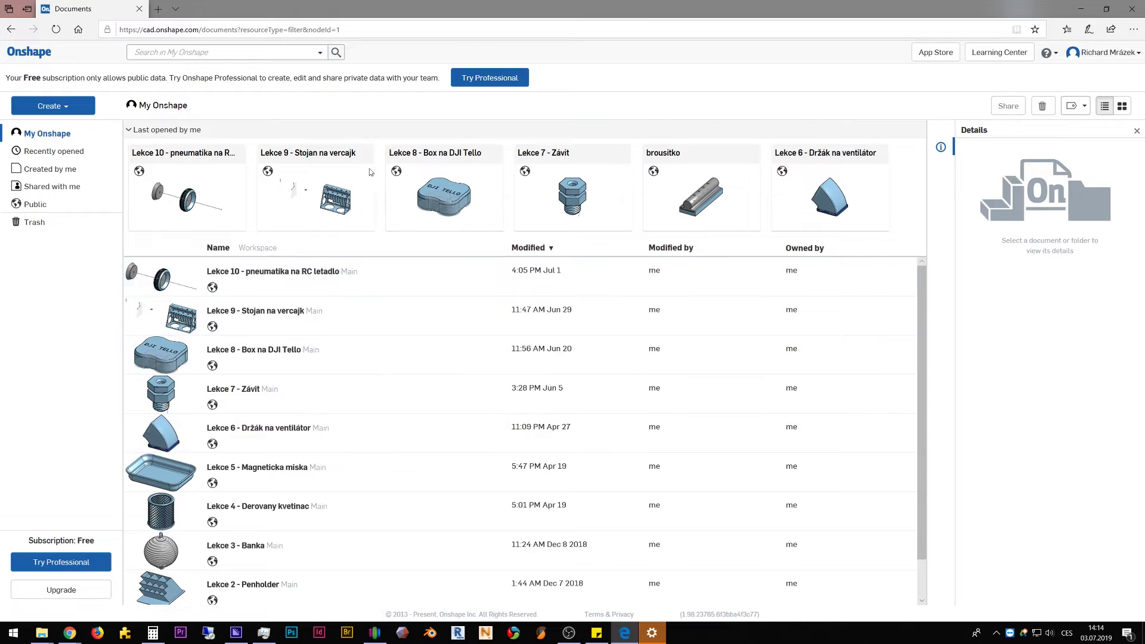
# Copy the Lekce 10 workspace as public document 'Lekce 11 - Terenni vzorek na pneu'.
pyautogui.rightClick(411, 283)
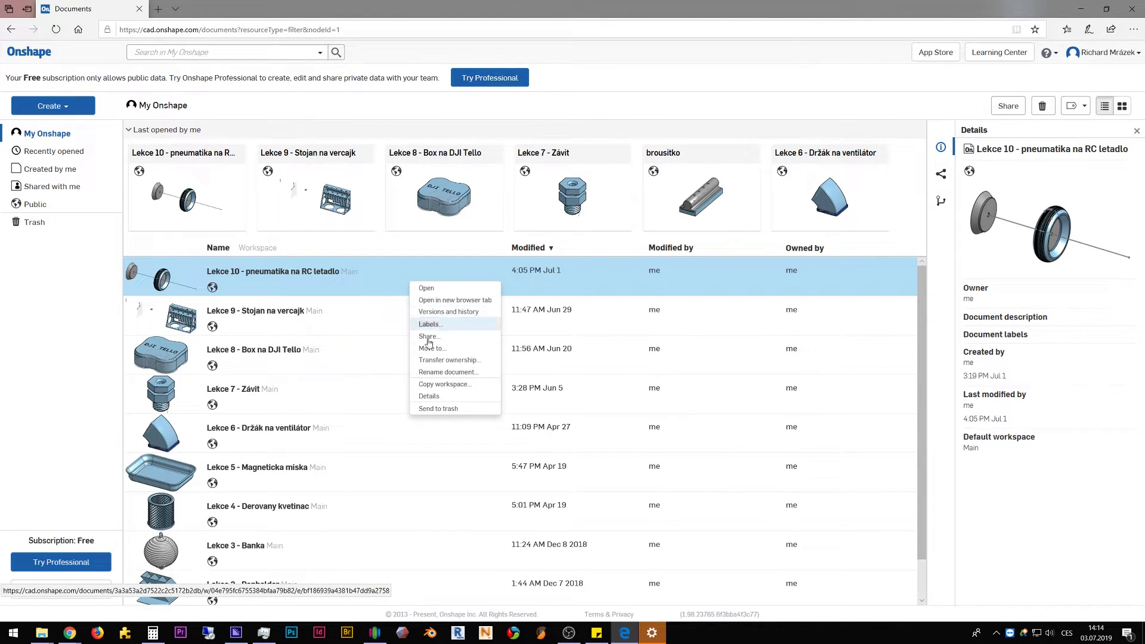
pyautogui.click(438, 386)
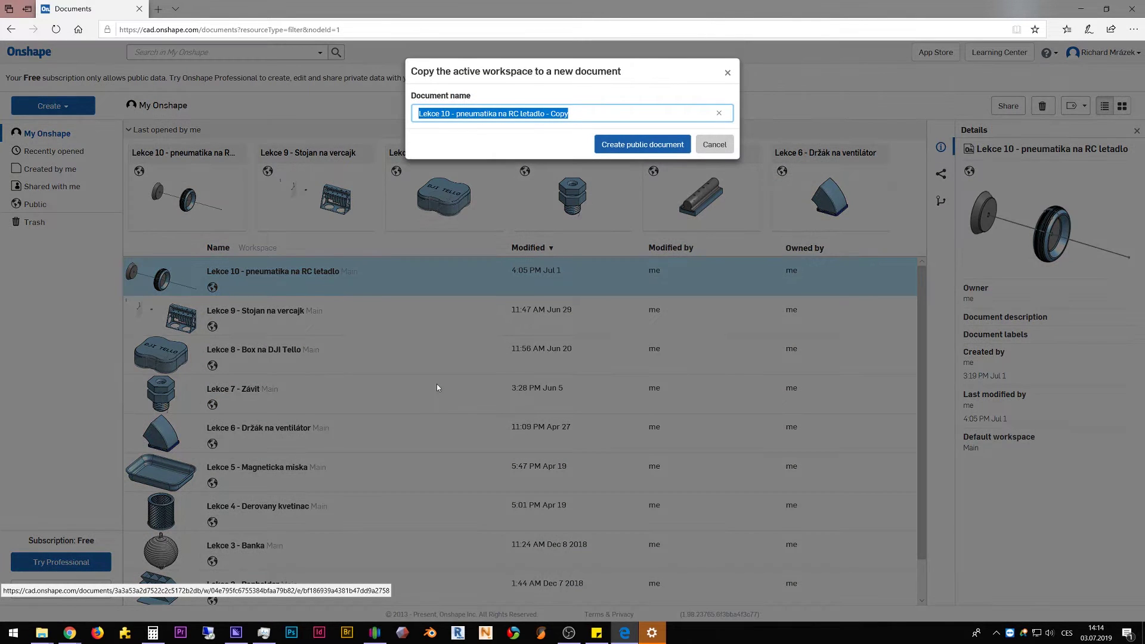
pyautogui.click(447, 113)
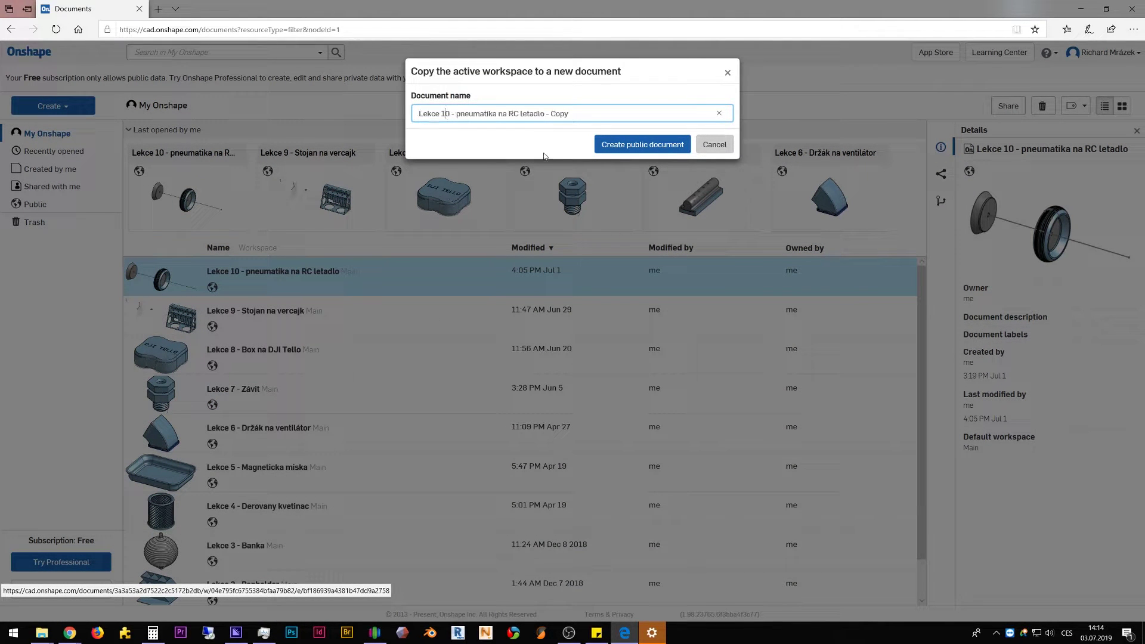
pyautogui.press('Delete')
pyautogui.write('1')
pyautogui.moveTo(457, 113); pyautogui.dragTo(593, 226)
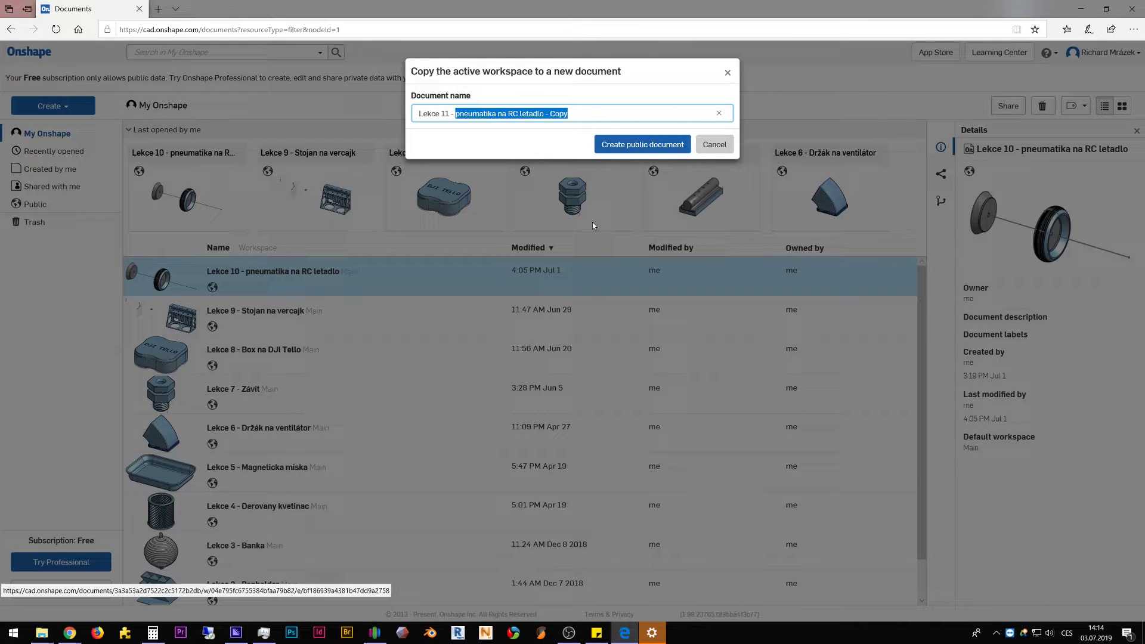
pyautogui.write('terenni ')
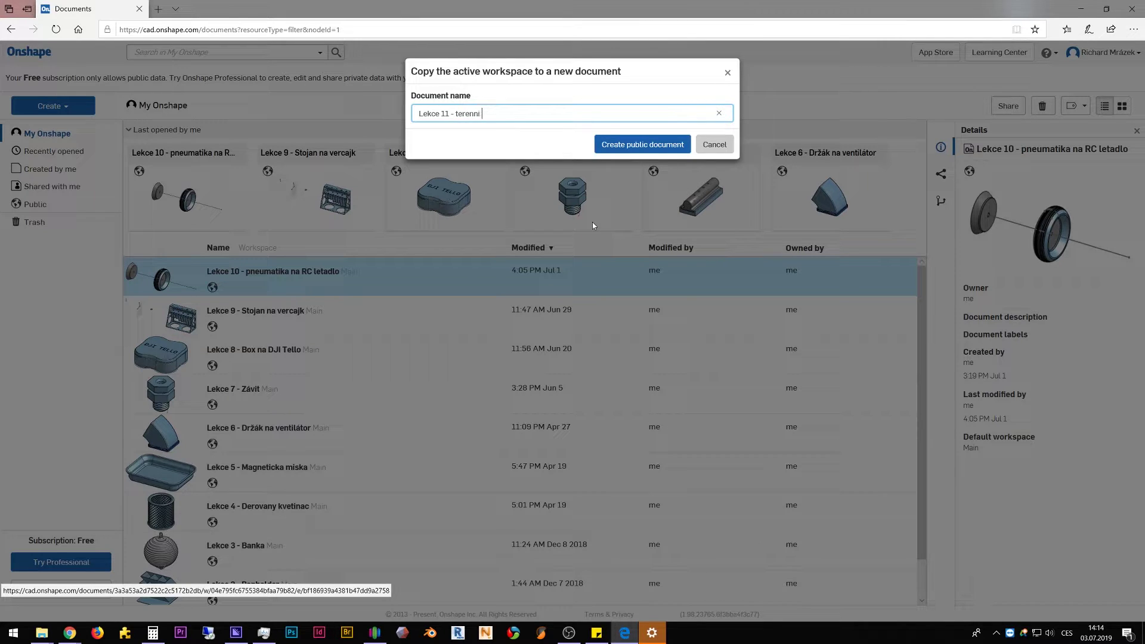
pyautogui.write('vzorek')
pyautogui.write(' na pneu')
pyautogui.write('T')
pyautogui.press('Delete')
pyautogui.click(662, 148)
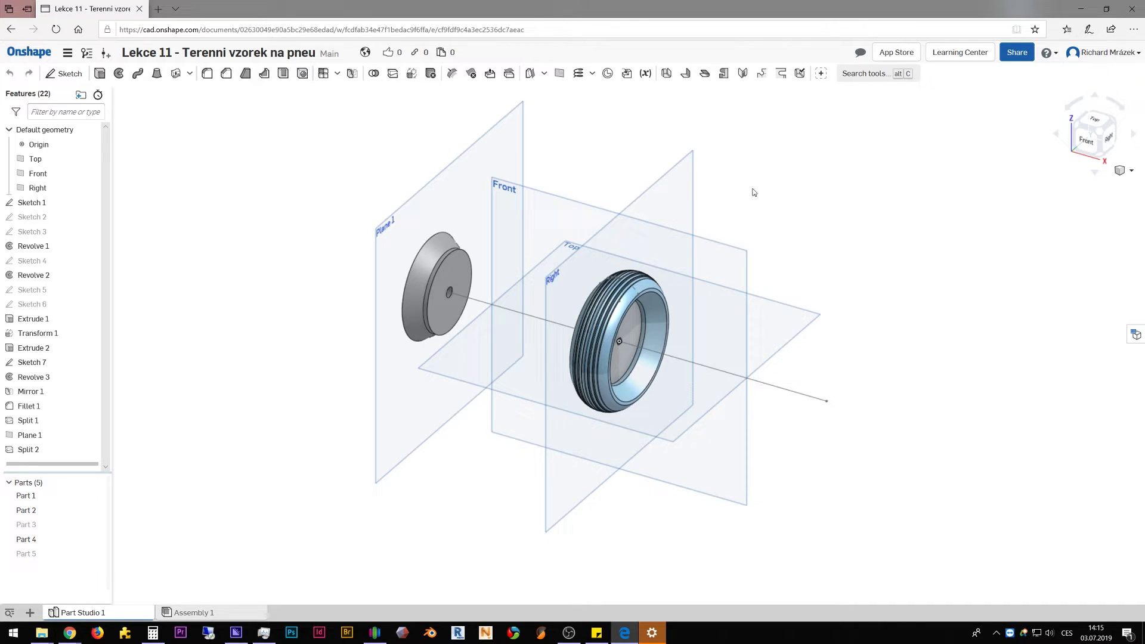
pyautogui.moveTo(54, 539)
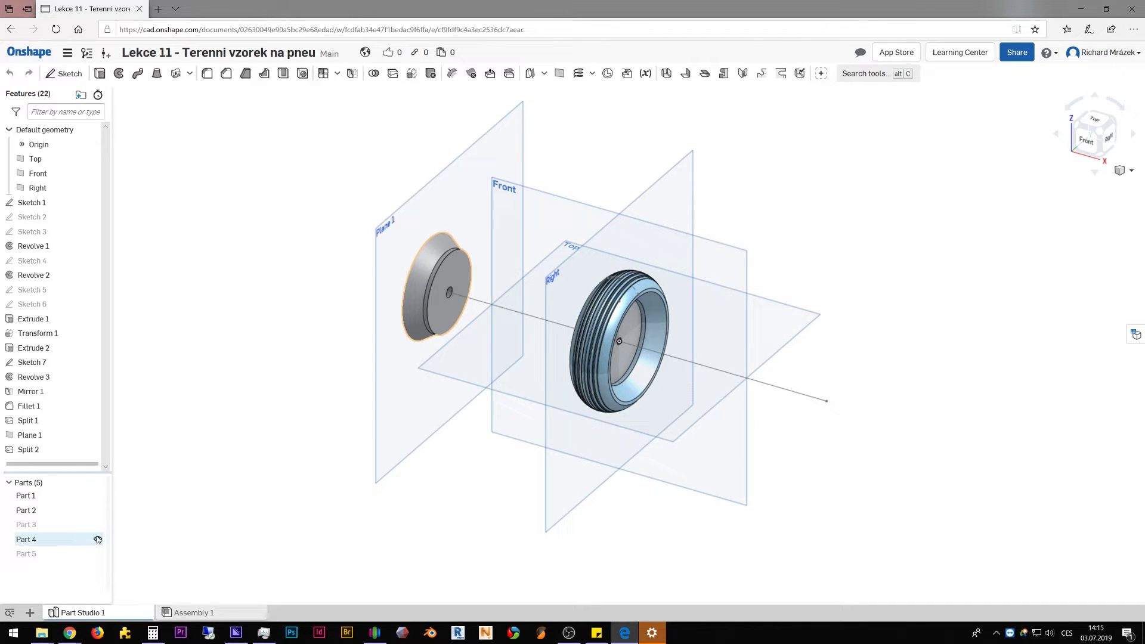
# Hide Part 4 and orbit the view around the tire.
pyautogui.click(98, 539)
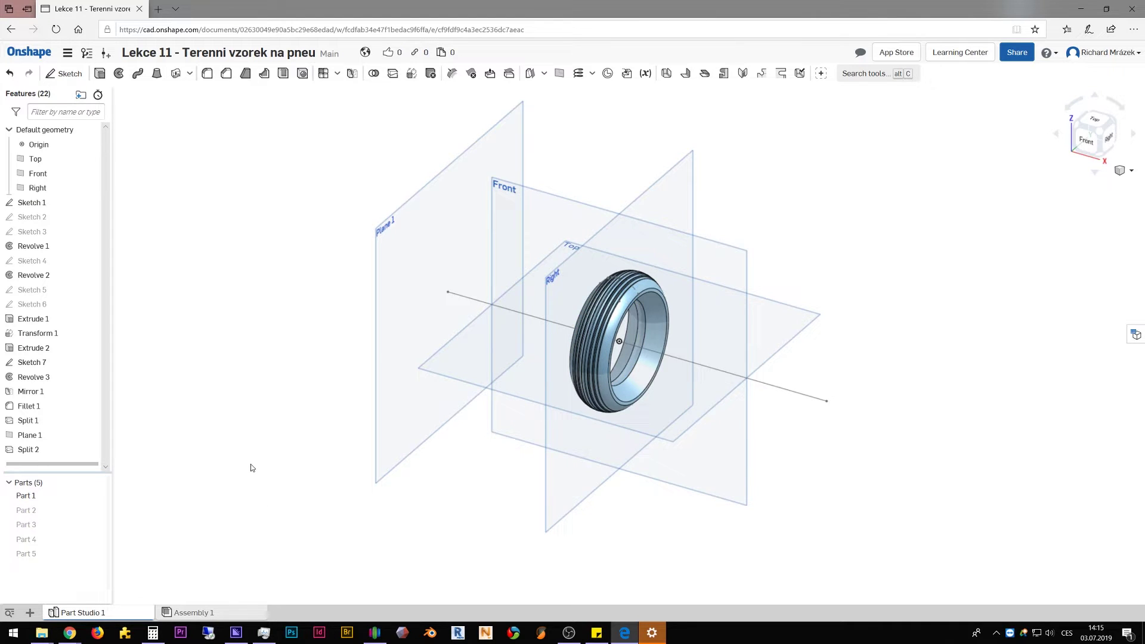
pyautogui.moveTo(250, 468); pyautogui.dragTo(247, 486, button='right')
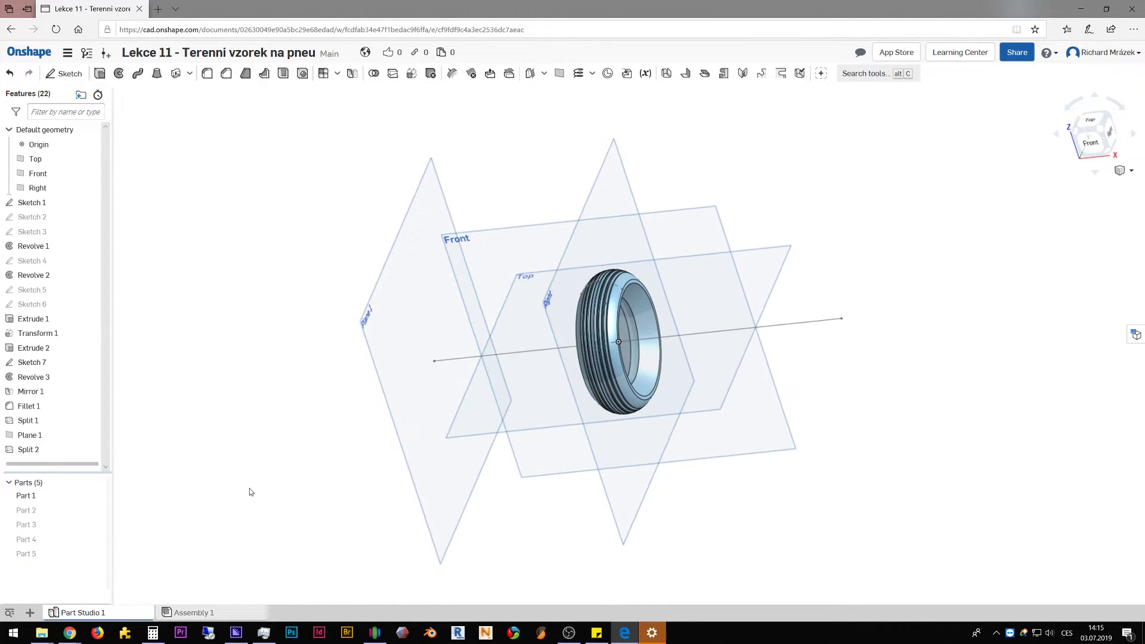
# Hide Plane 1 and orbit to a new angle on the tire.
pyautogui.rightClick(398, 341)
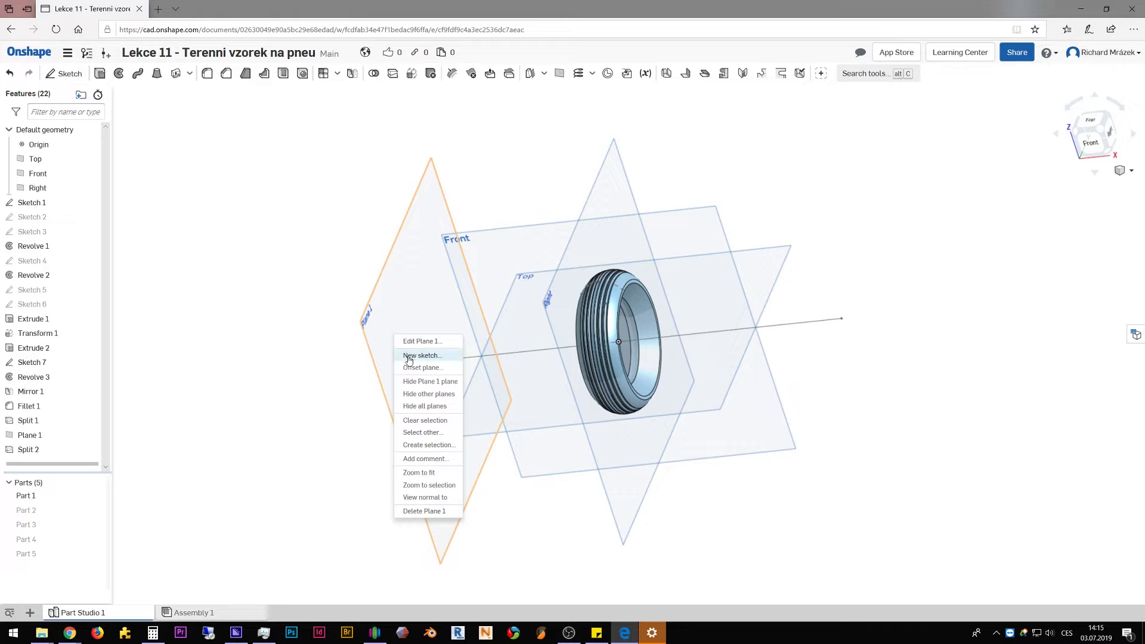
pyautogui.click(421, 382)
pyautogui.click(465, 526)
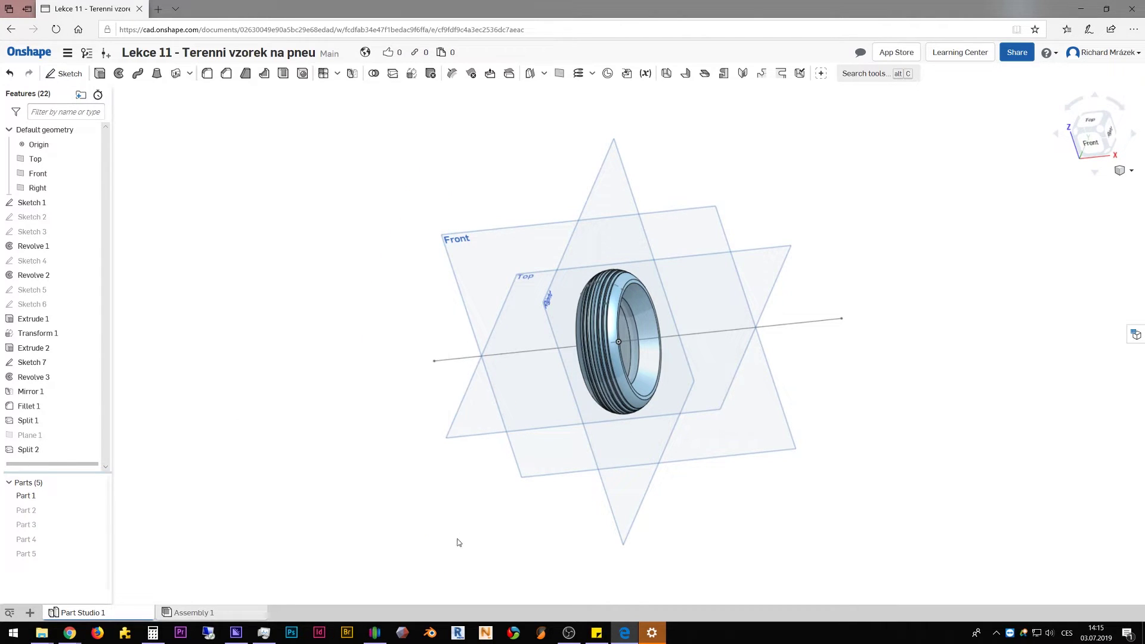
pyautogui.moveTo(458, 543)
pyautogui.mouseDown(button='right')
pyautogui.moveTo(527, 530)
pyautogui.moveTo(450, 536)
pyautogui.moveTo(476, 520)
pyautogui.moveTo(433, 501)
pyautogui.moveTo(463, 539)
pyautogui.moveTo(554, 506)
pyautogui.moveTo(524, 539)
pyautogui.moveTo(496, 494)
pyautogui.moveTo(463, 539)
pyautogui.moveTo(525, 563)
pyautogui.moveTo(524, 576)
pyautogui.mouseUp(button='right')
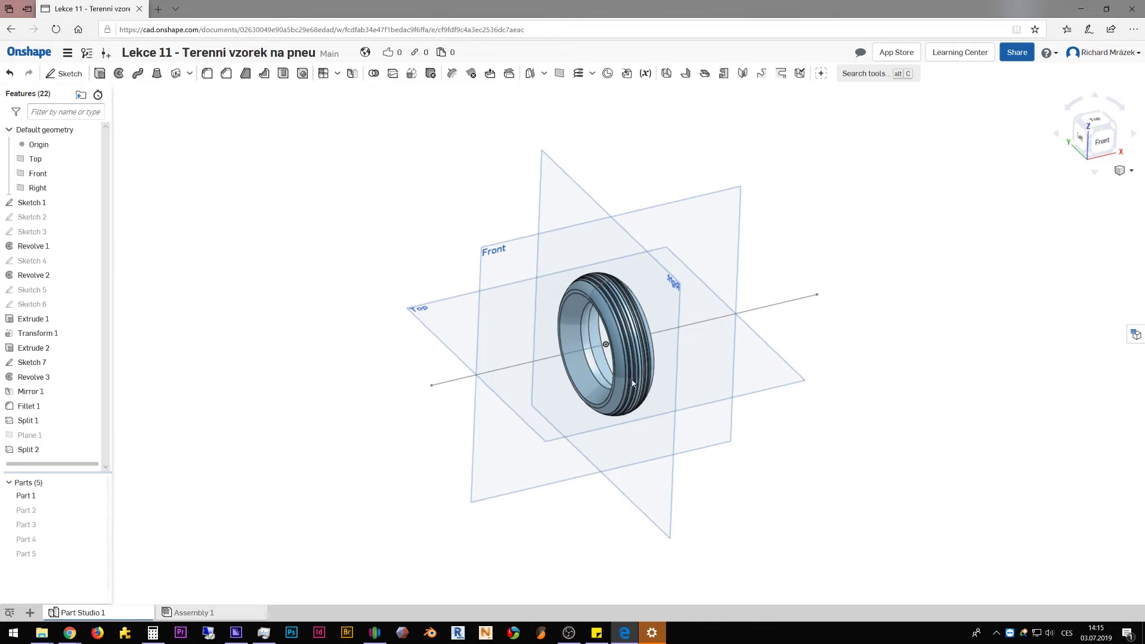
# Zoom around the tire, select the Front plane and start a new Split feature.
pyautogui.scroll(3, 626, 358)
pyautogui.scroll(3, 625, 352)
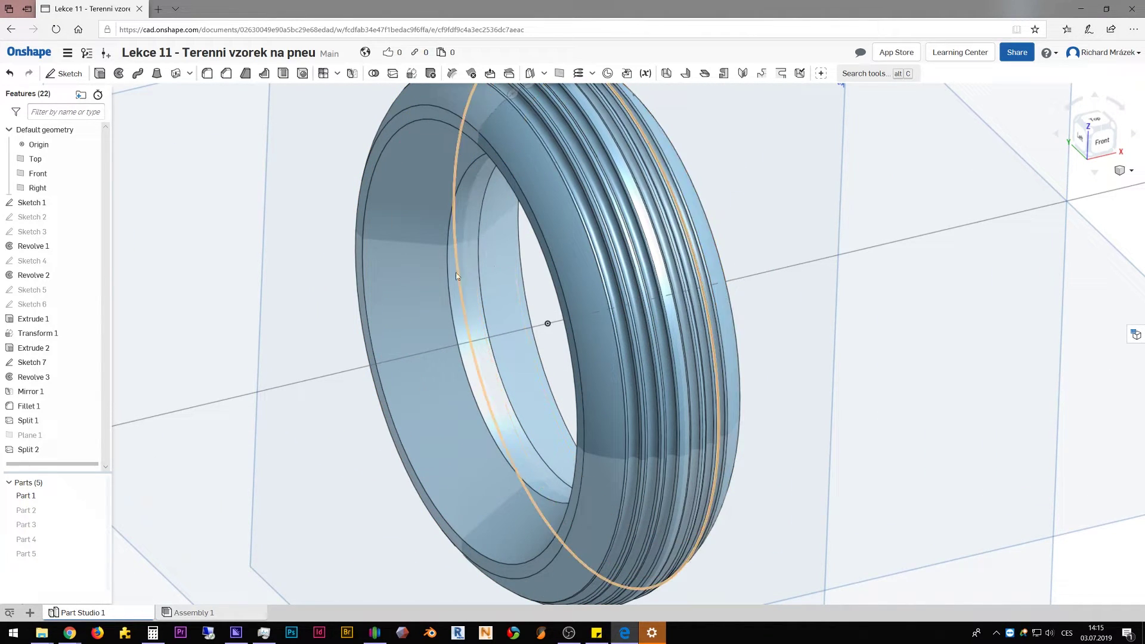
pyautogui.scroll(-2, 496, 314)
pyautogui.scroll(-2, 498, 318)
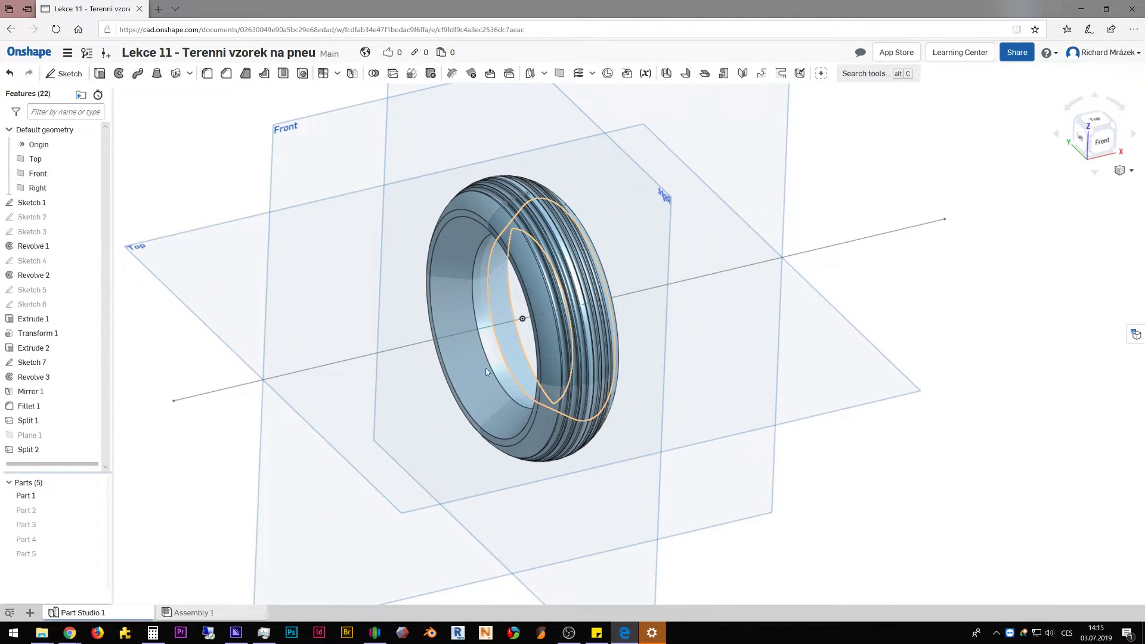
pyautogui.scroll(-2, 487, 369)
pyautogui.scroll(-1, 418, 299)
pyautogui.click(365, 223)
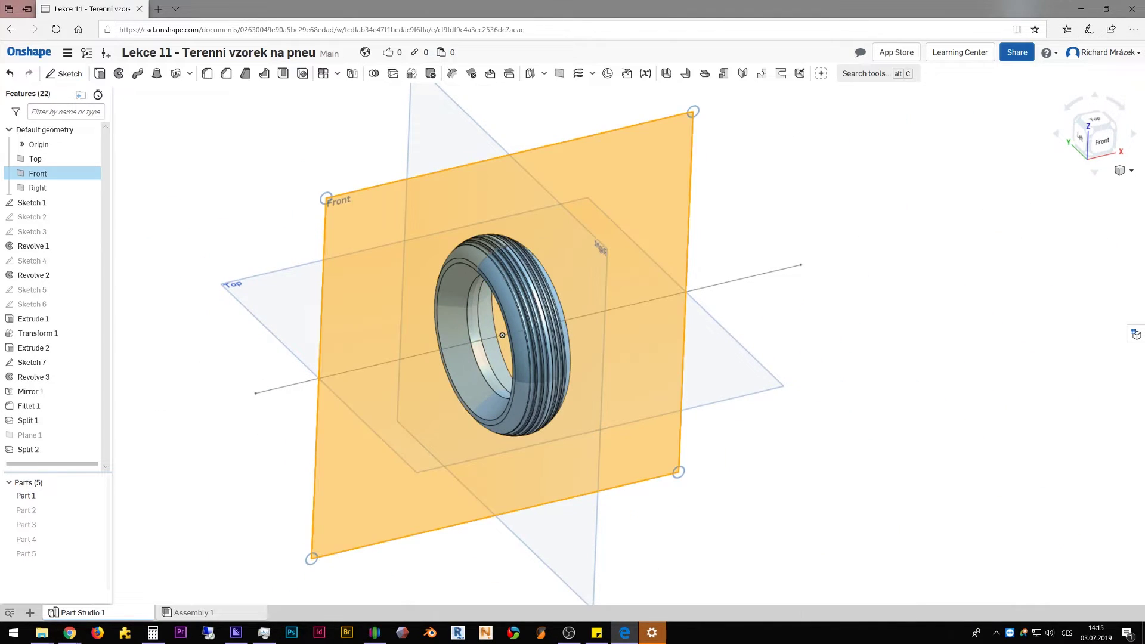
pyautogui.click(1129, 172)
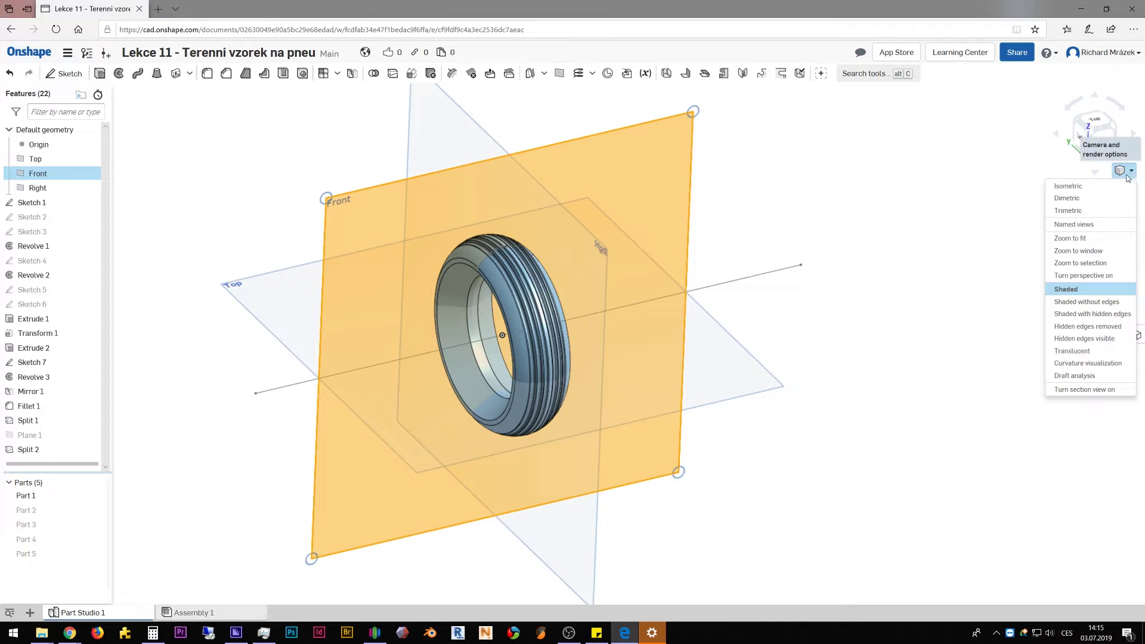
pyautogui.click(955, 184)
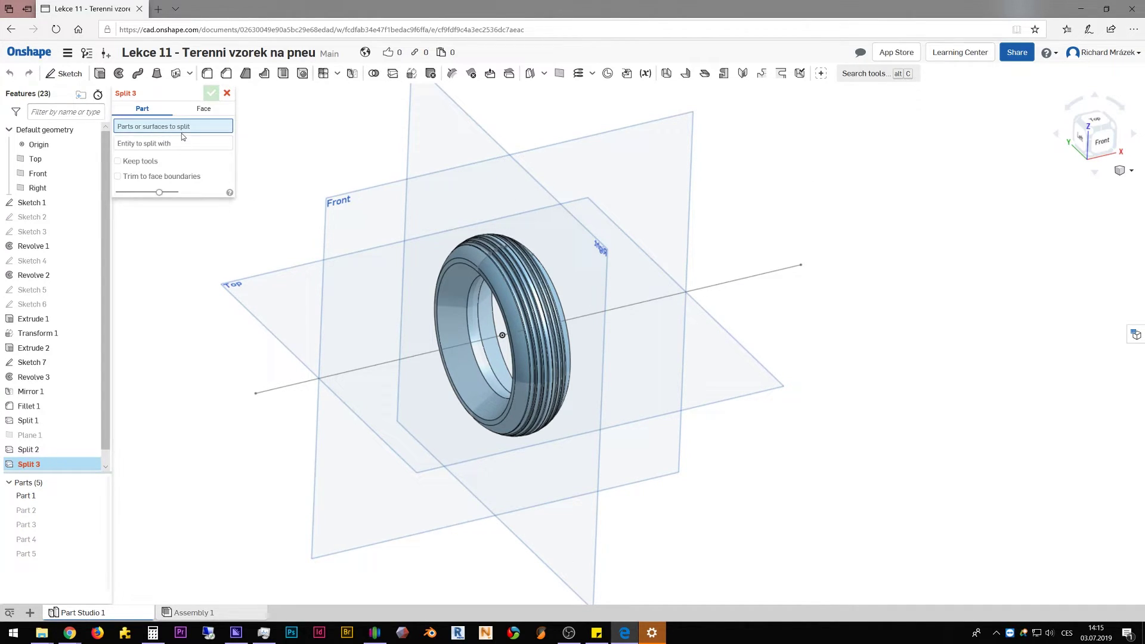
# Split Part 1 with the Front plane into Parts 5 and 6, then hide Part 5.
pyautogui.click(498, 284)
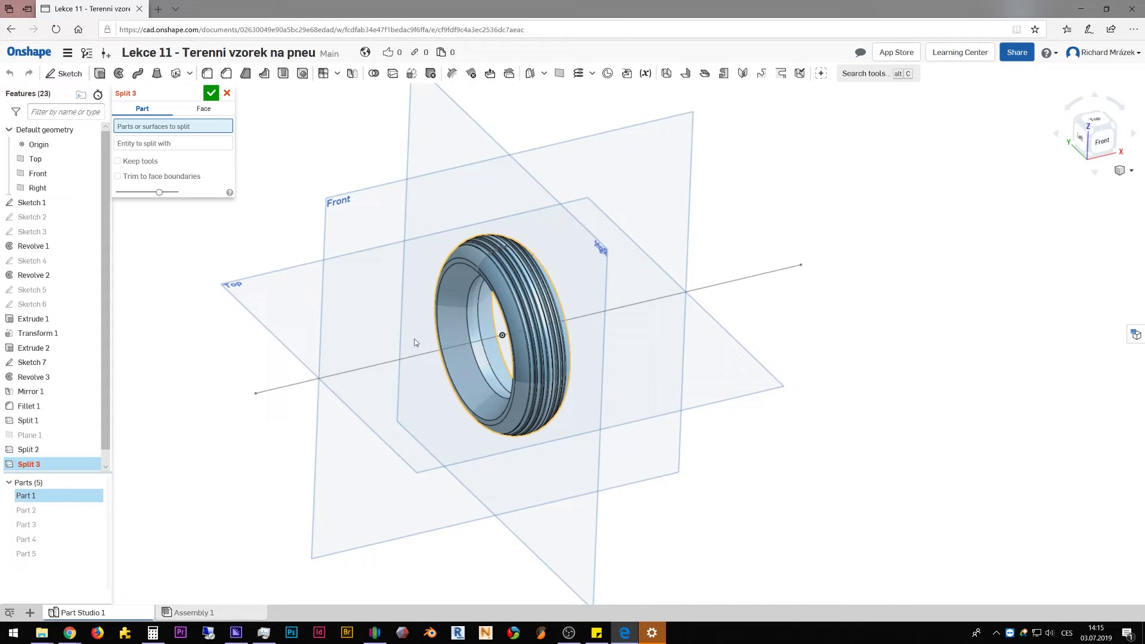
pyautogui.click(175, 153)
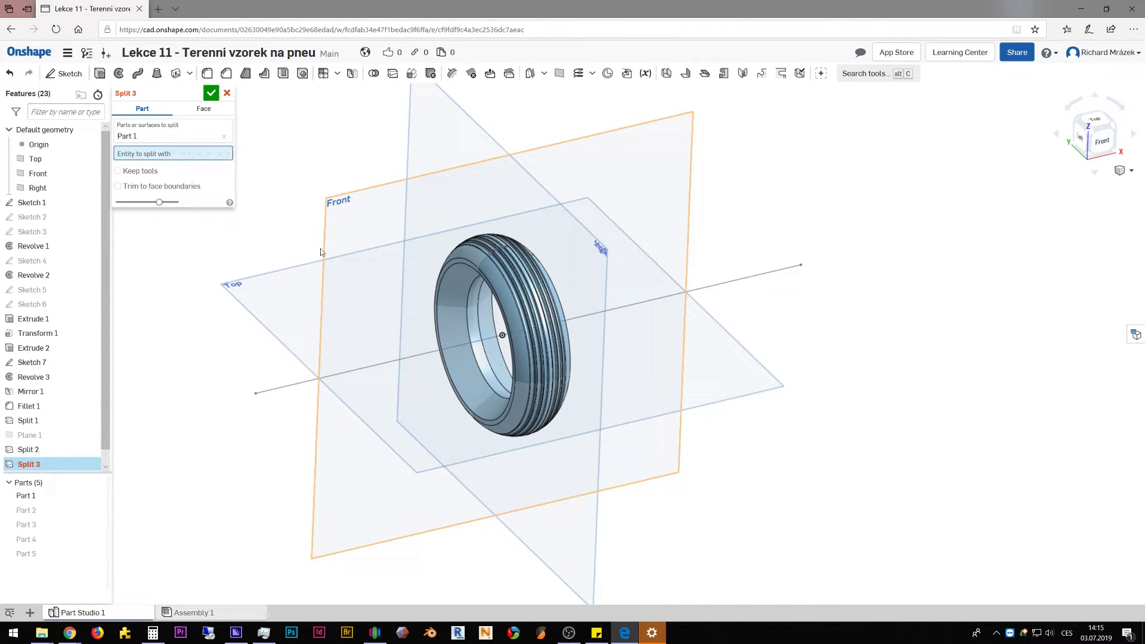
pyautogui.click(323, 248)
pyautogui.click(212, 92)
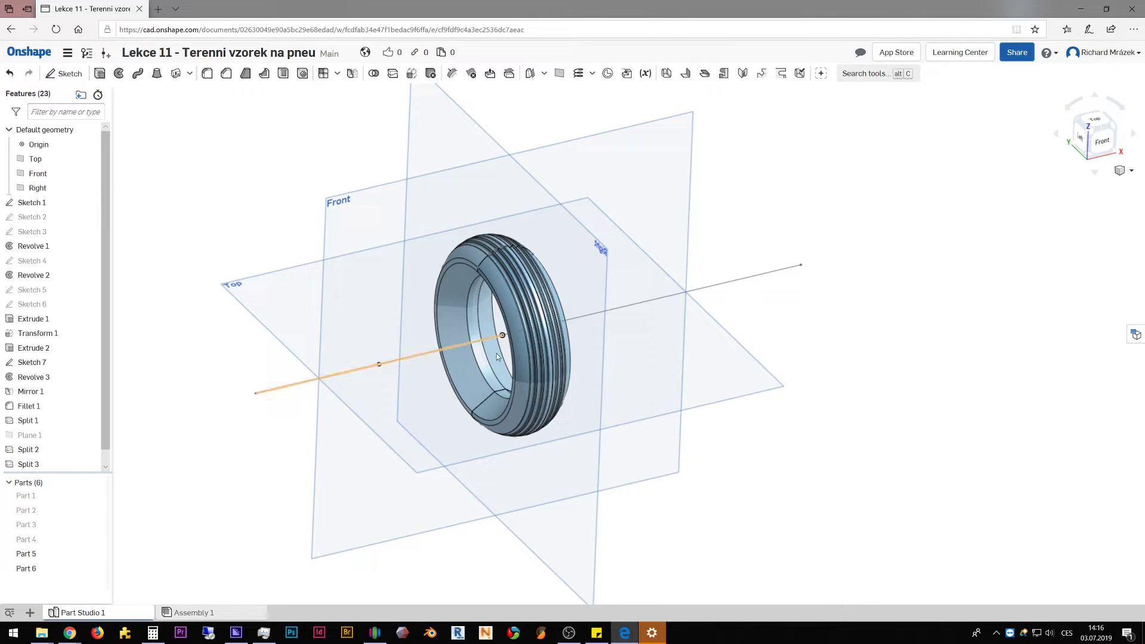
pyautogui.click(516, 316)
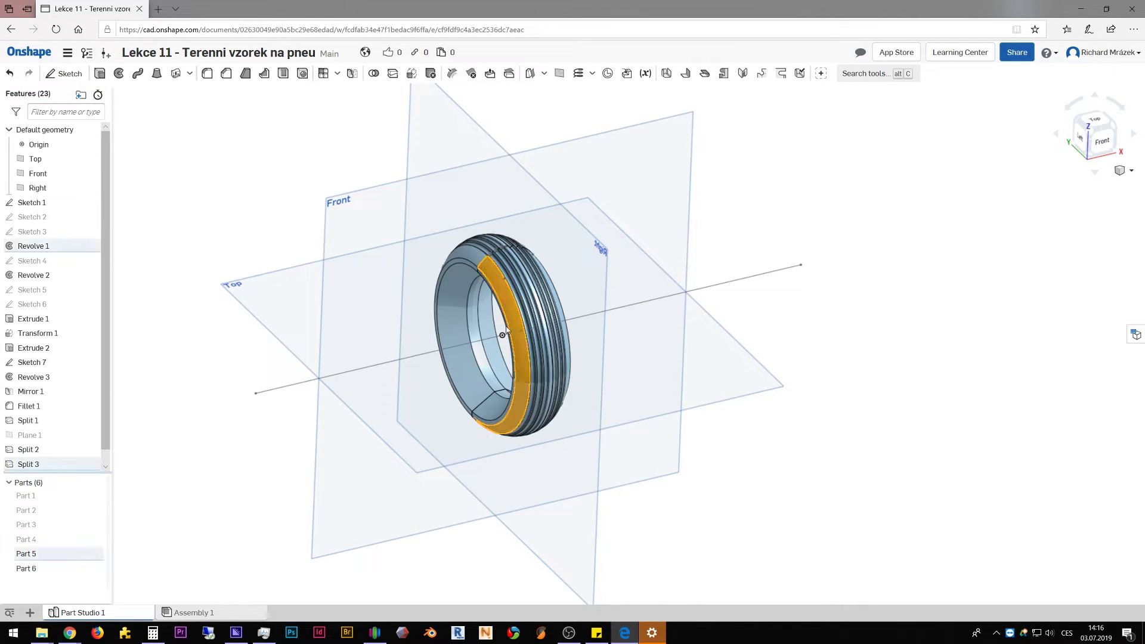
pyautogui.click(97, 555)
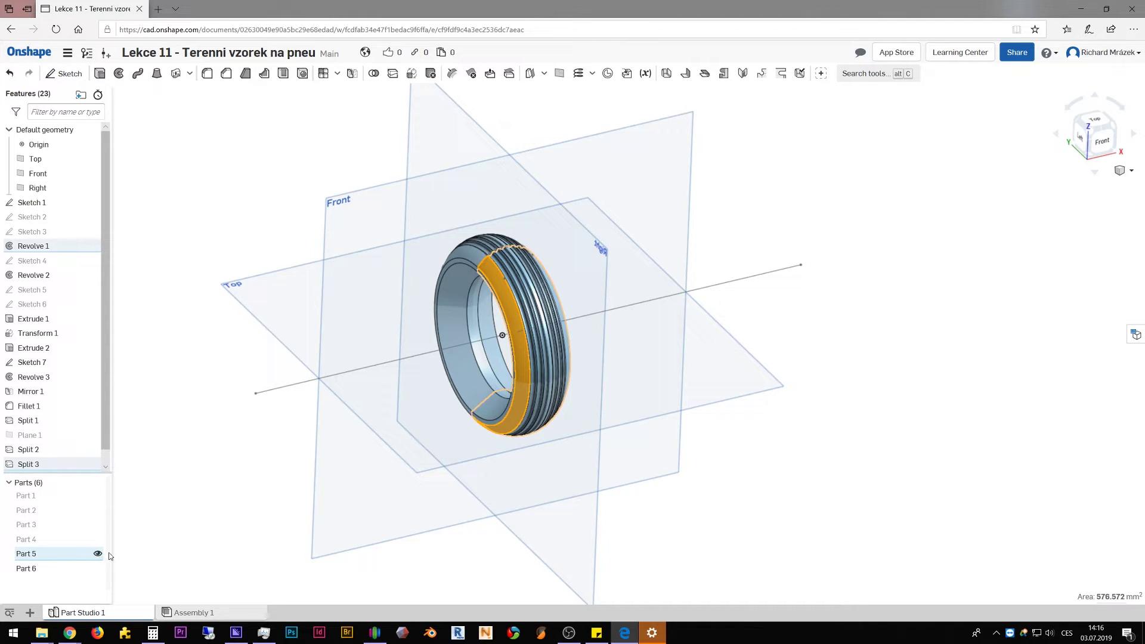
# Switch to isometric view and create Sketch 8 on the half tire's flat cut face.
pyautogui.hotkey('shift', '7')
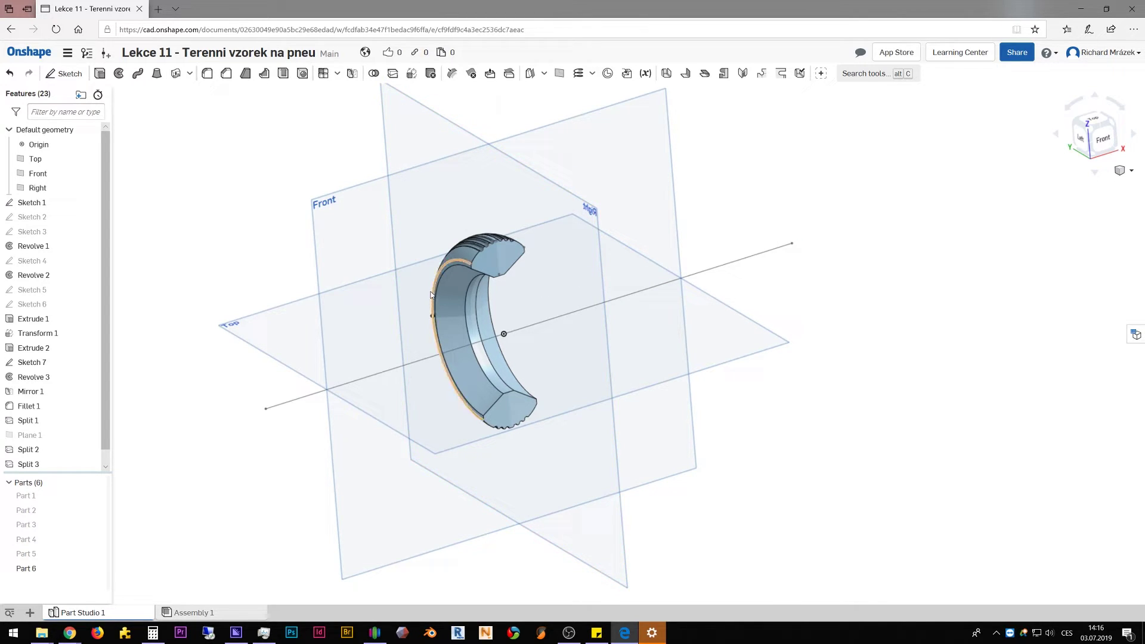
pyautogui.scroll(2, 431, 288)
pyautogui.scroll(2, 432, 288)
pyautogui.scroll(-2, 432, 288)
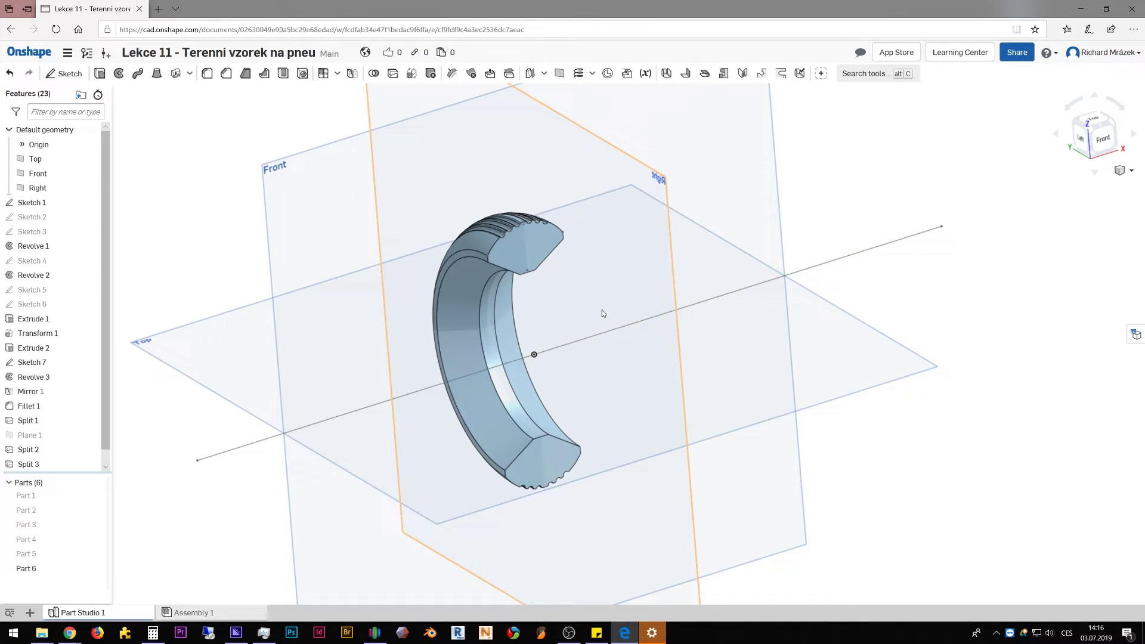
pyautogui.rightClick(308, 203)
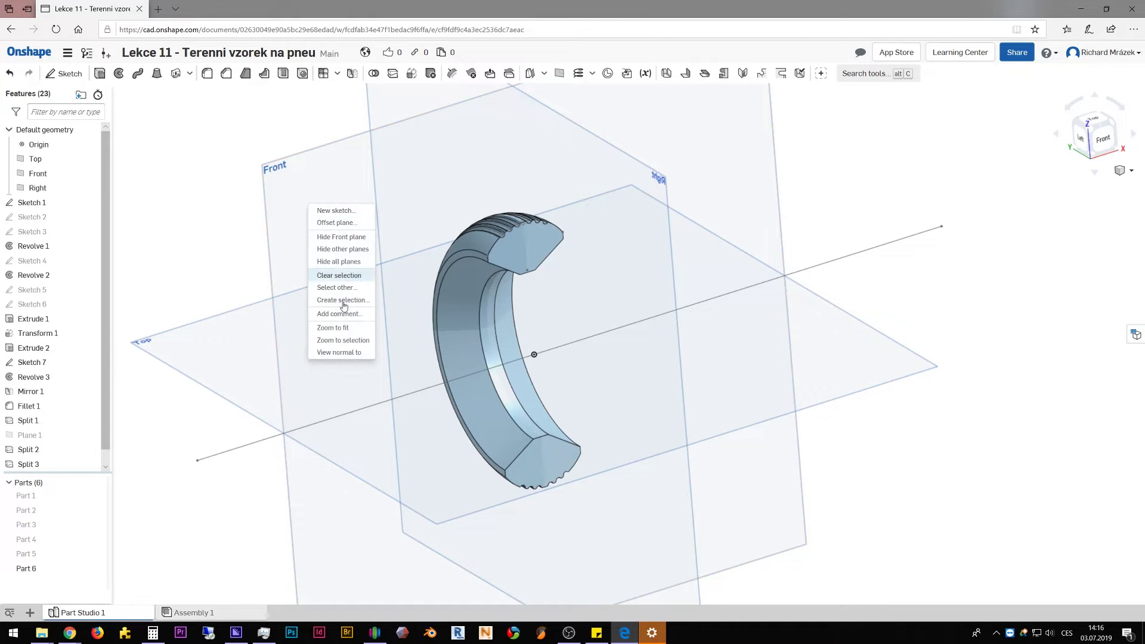
pyautogui.rightClick(512, 254)
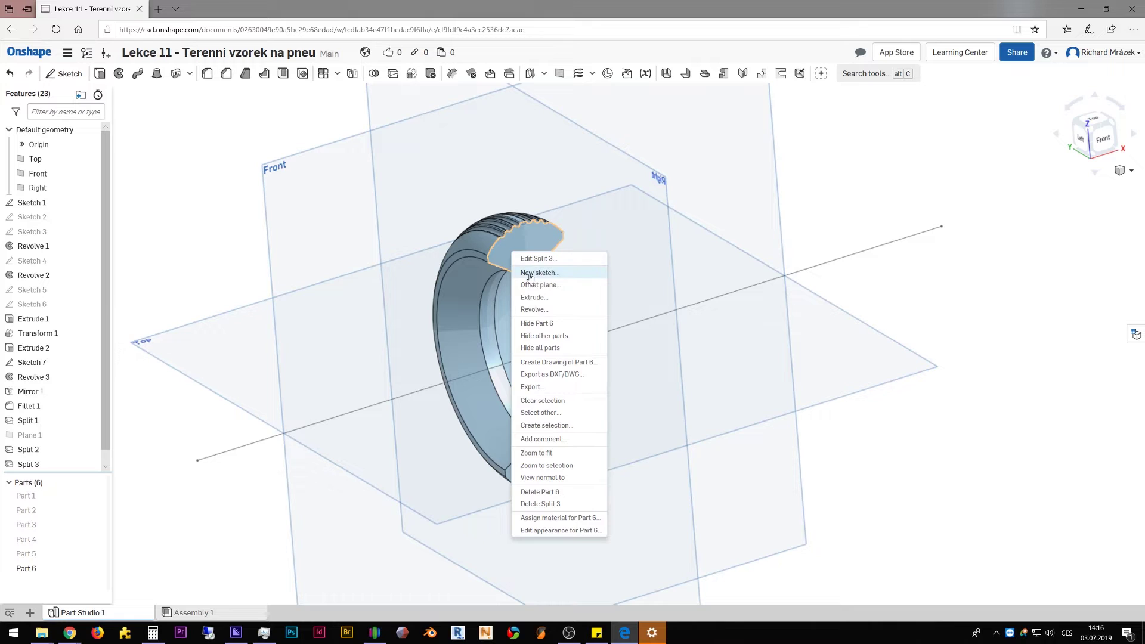
pyautogui.hotkey('shift', 's')
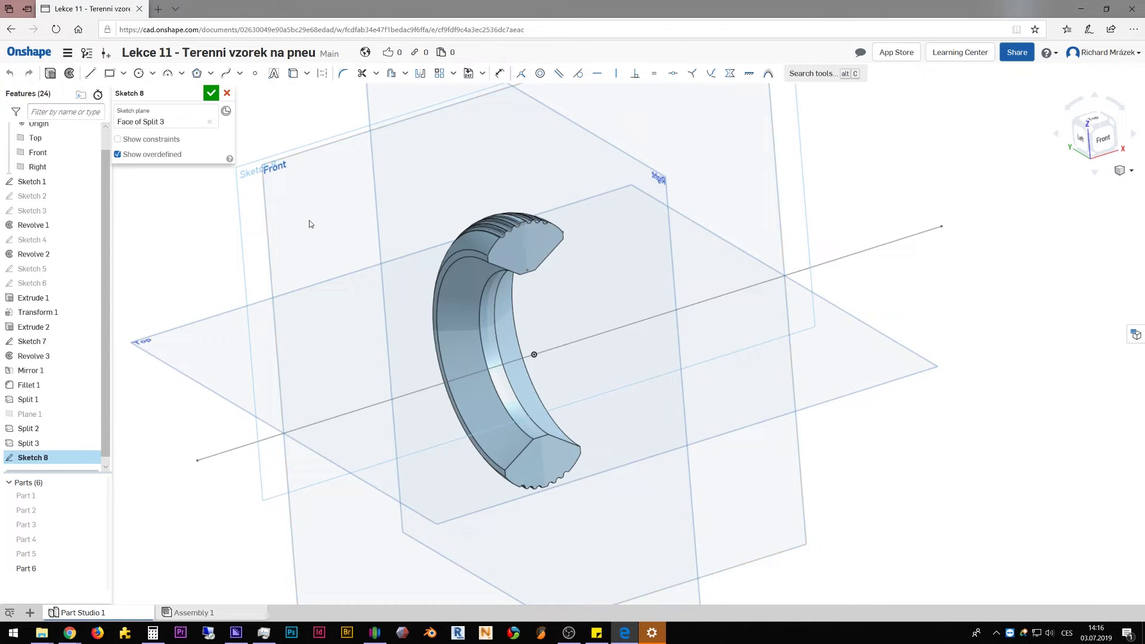
# View the sketch plane head-on and zoom in on the tire cross-section.
pyautogui.rightClick(310, 224)
pyautogui.click(357, 370)
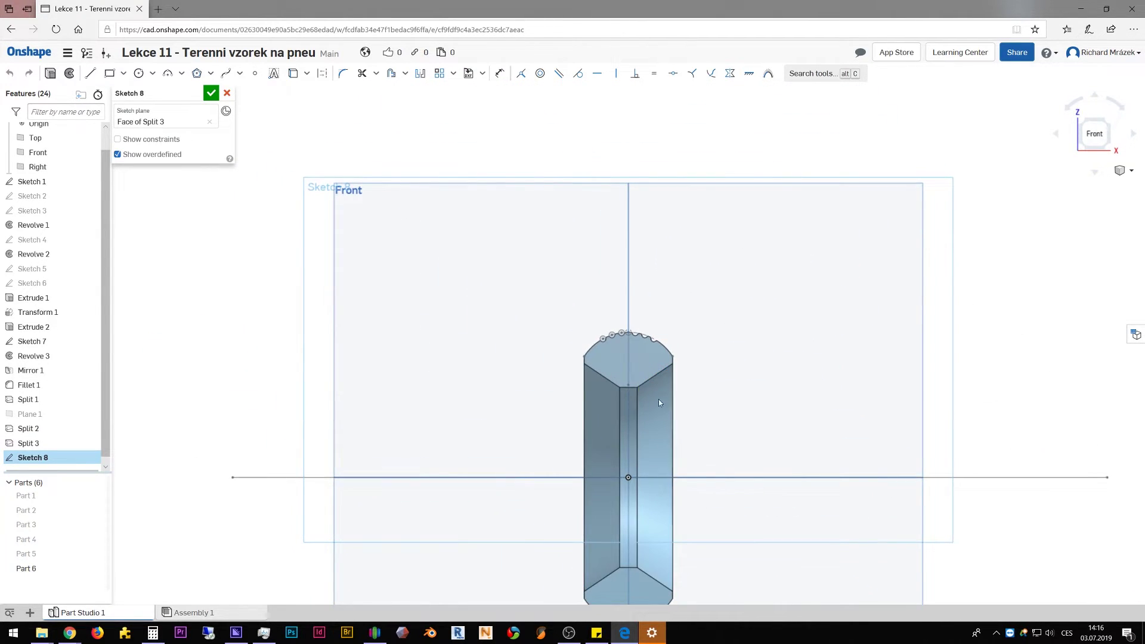
pyautogui.scroll(5, 647, 362)
pyautogui.scroll(3, 570, 278)
pyautogui.scroll(2, 527, 198)
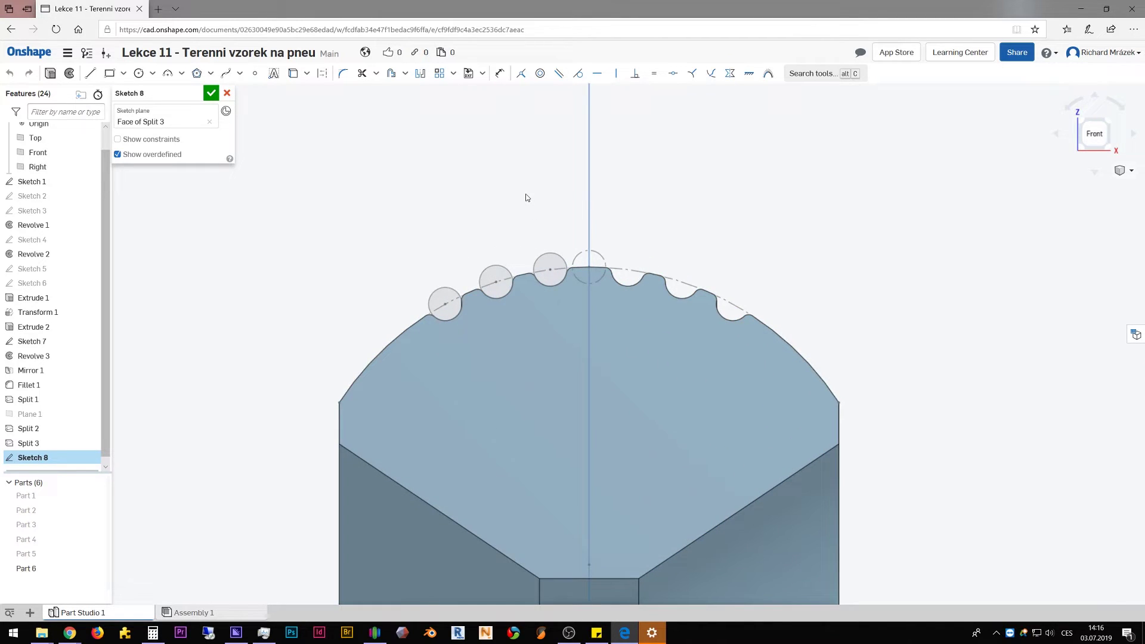
pyautogui.scroll(-1, 526, 198)
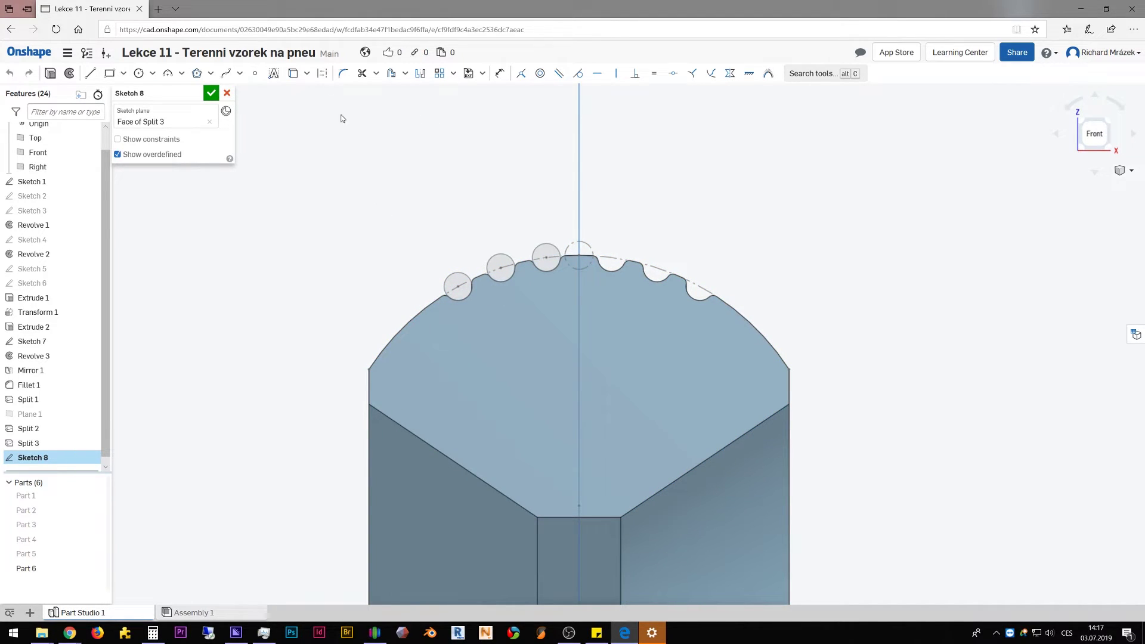
# Draw a spline from the centre line along the tread crown toward the left edge.
pyautogui.click(225, 73)
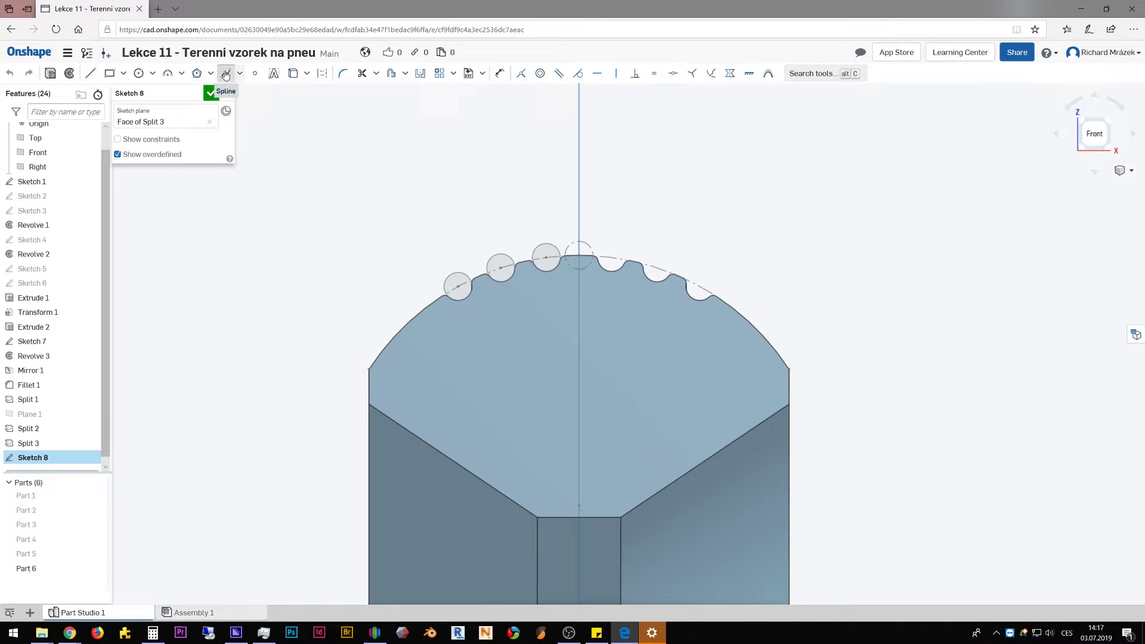
pyautogui.click(579, 270)
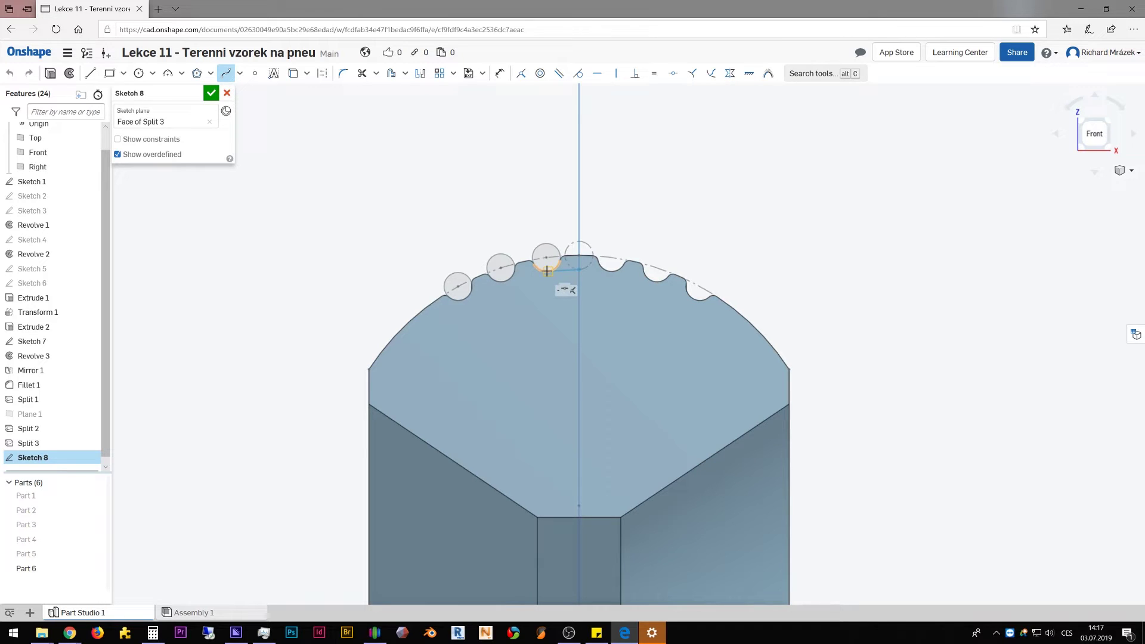
pyautogui.click(547, 272)
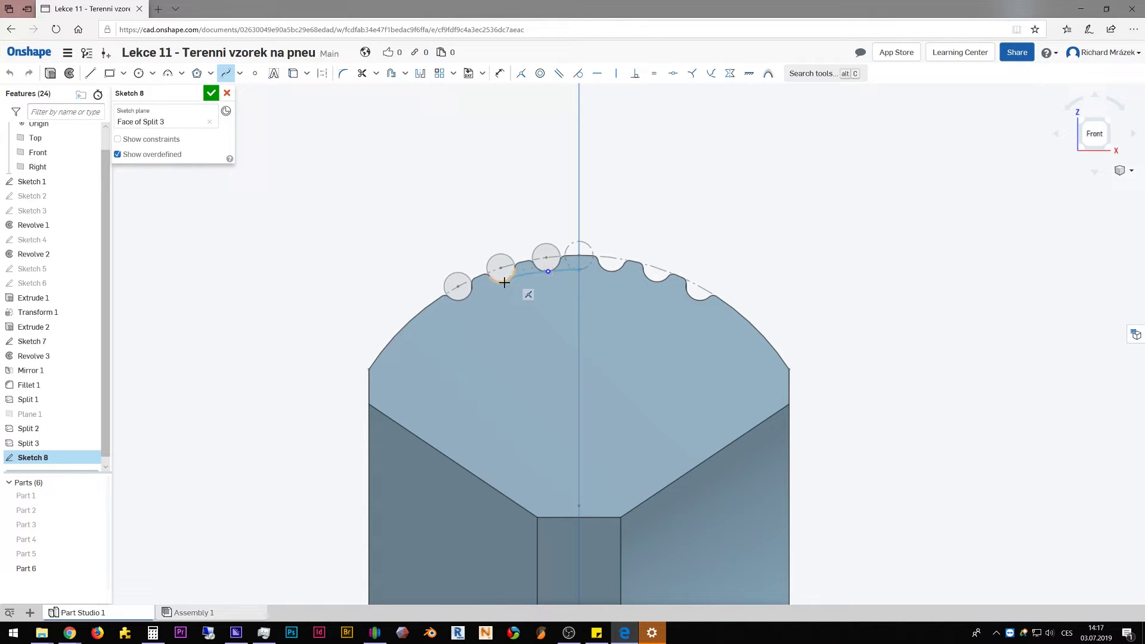
pyautogui.click(505, 282)
pyautogui.click(463, 299)
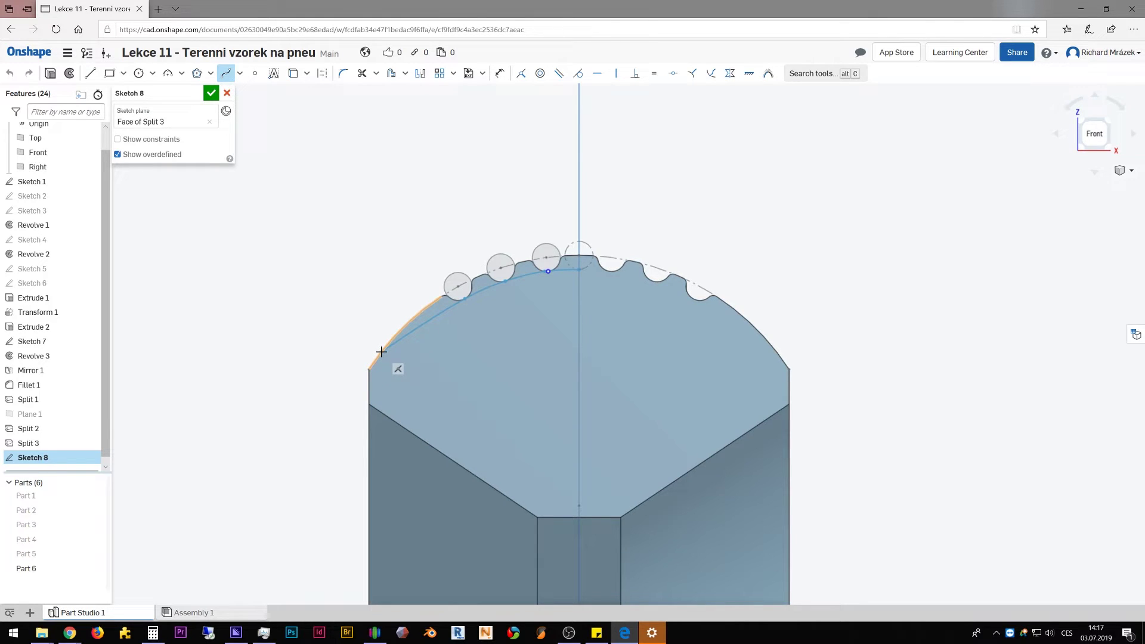
# End the spline at the left shoulder and close it with a slanted line and a top line.
pyautogui.doubleClick(381, 351)
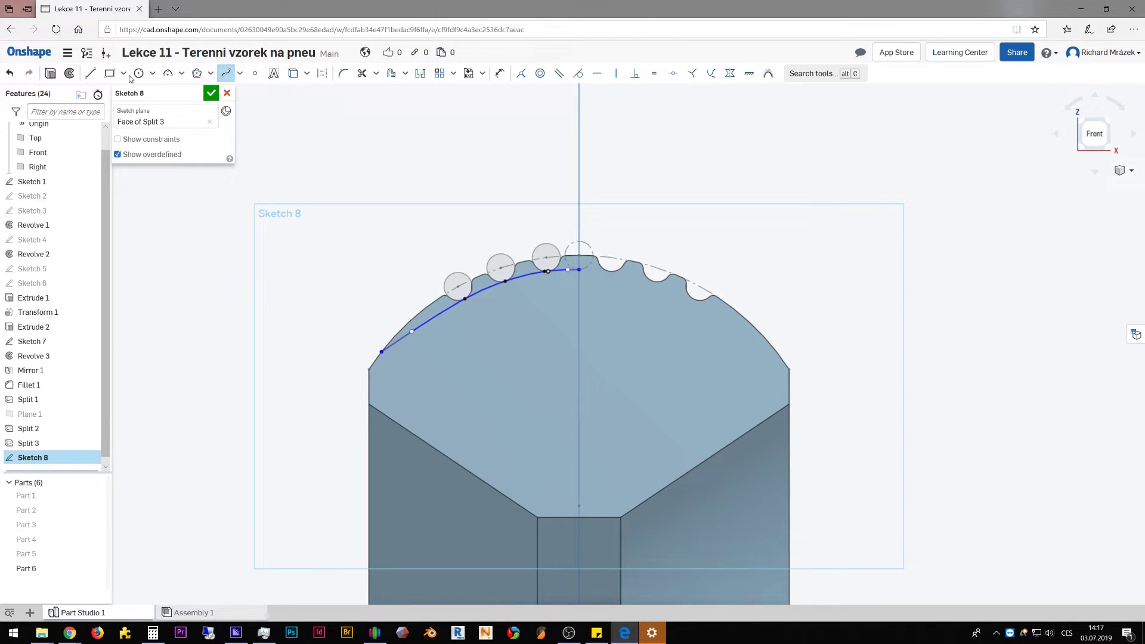
pyautogui.press('l')
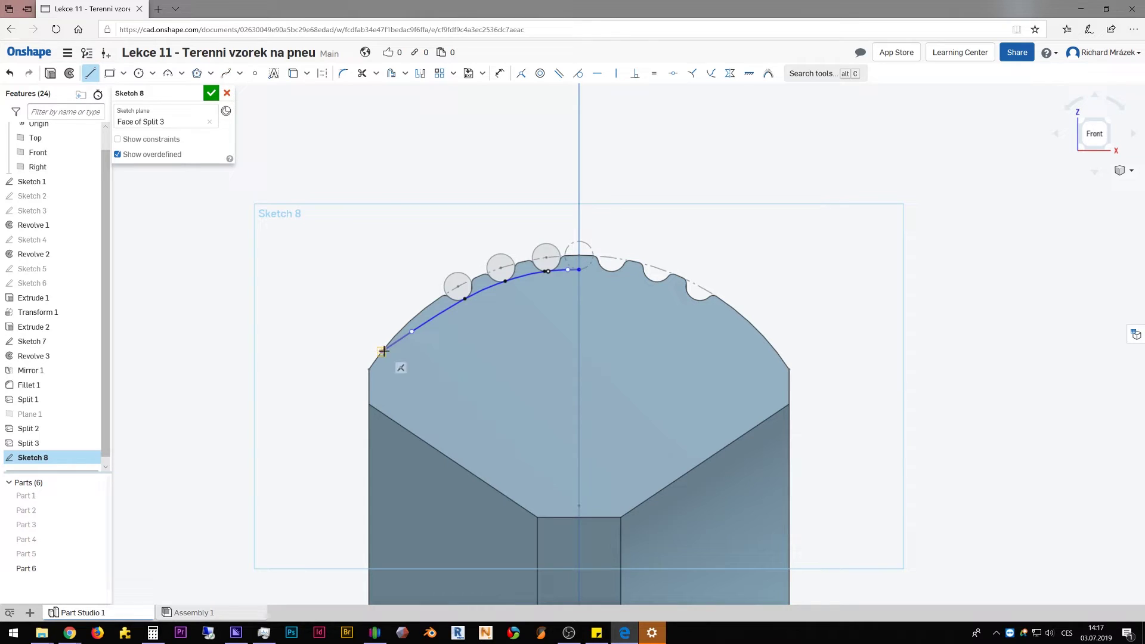
pyautogui.click(381, 351)
pyautogui.click(400, 186)
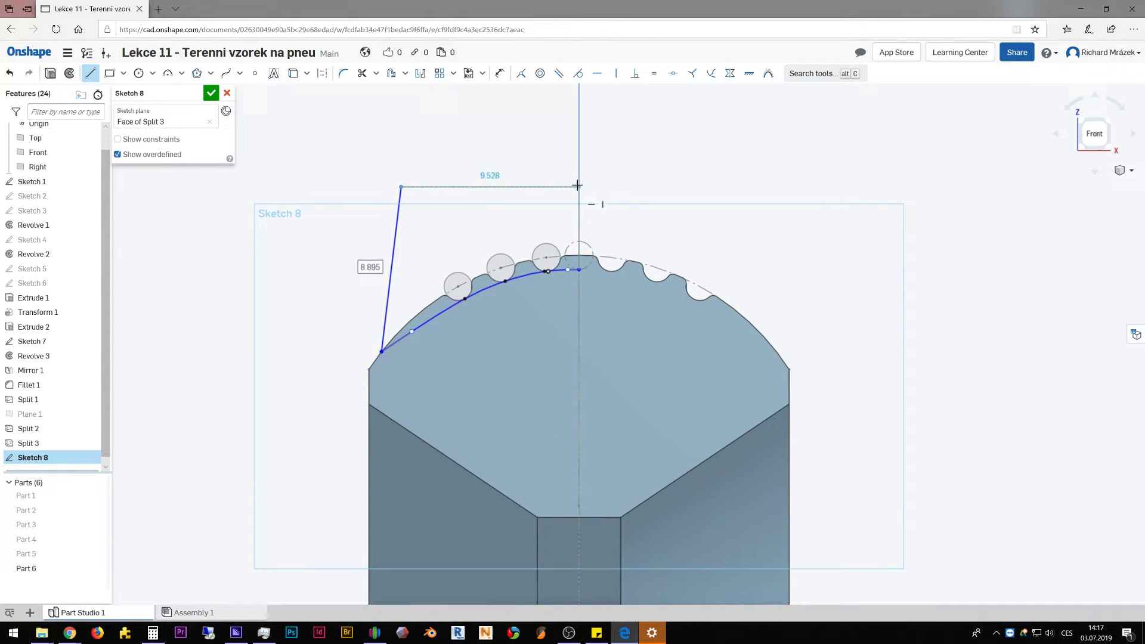
pyautogui.click(579, 186)
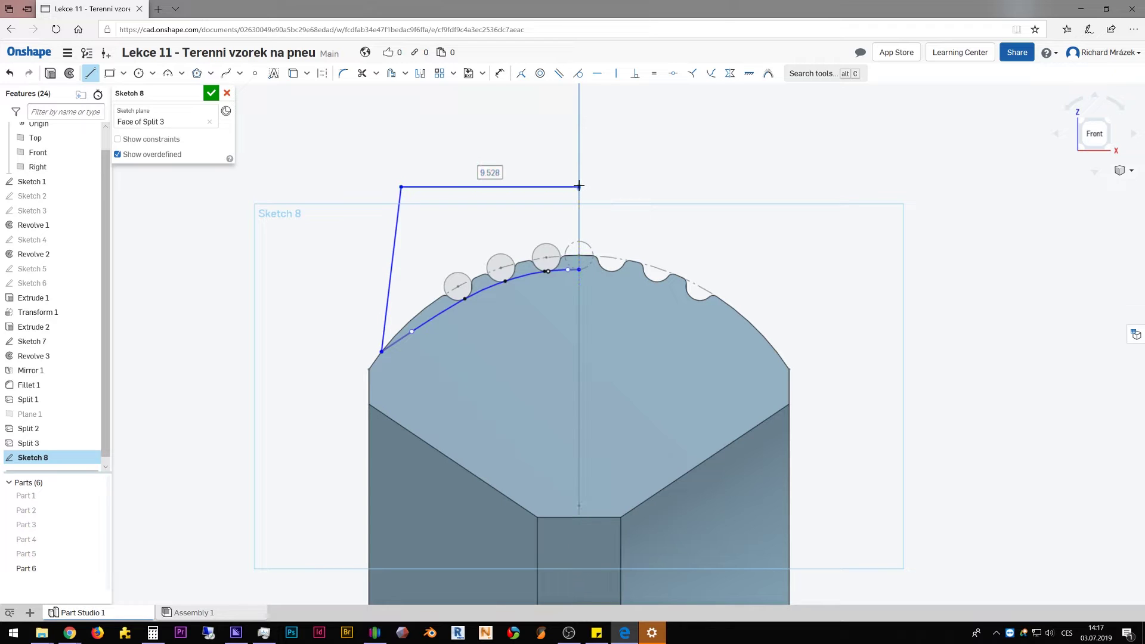
pyautogui.press('Escape')
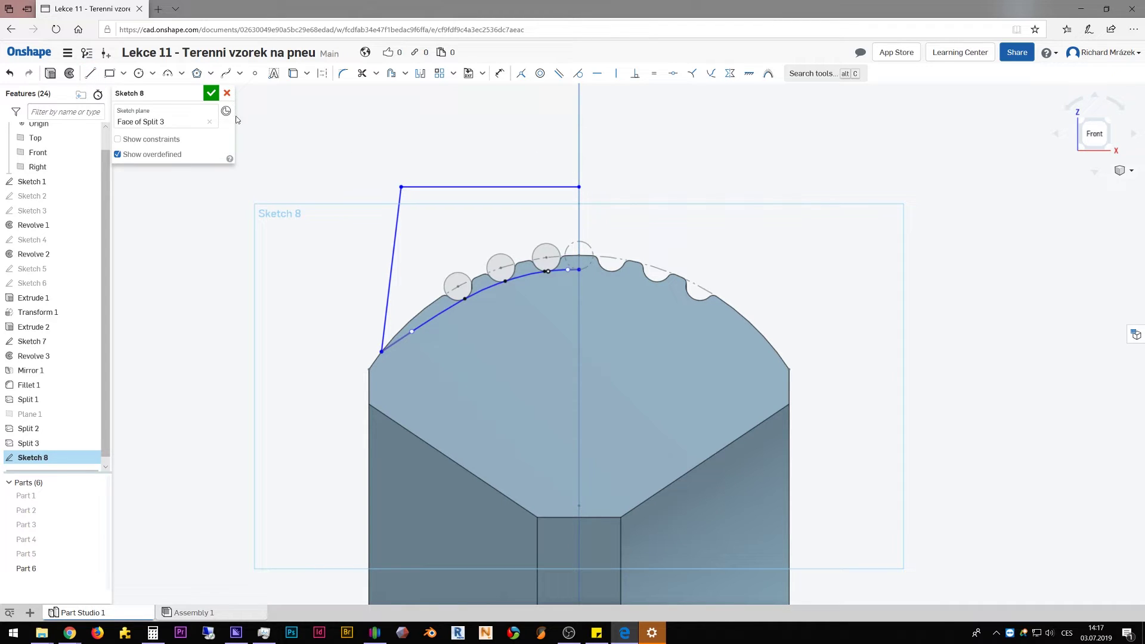
# Add a short vertical construction line on the centre axis, then select the profile lines.
pyautogui.click(90, 73)
pyautogui.press('l')
pyautogui.click(578, 107)
pyautogui.click(579, 151)
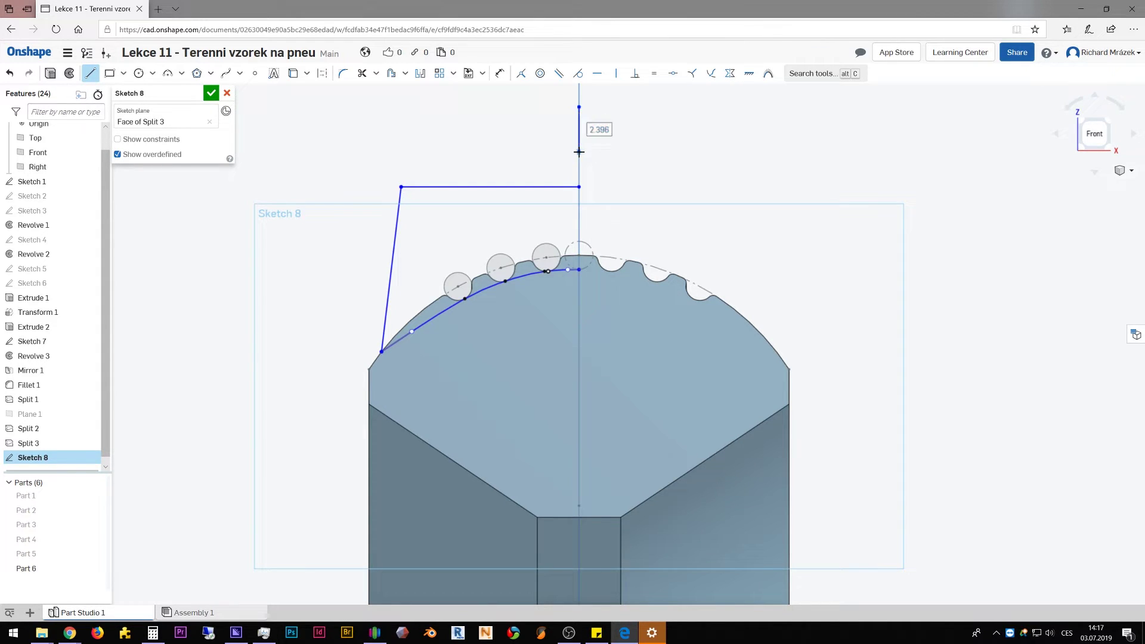
pyautogui.press('Escape')
pyautogui.click(579, 130)
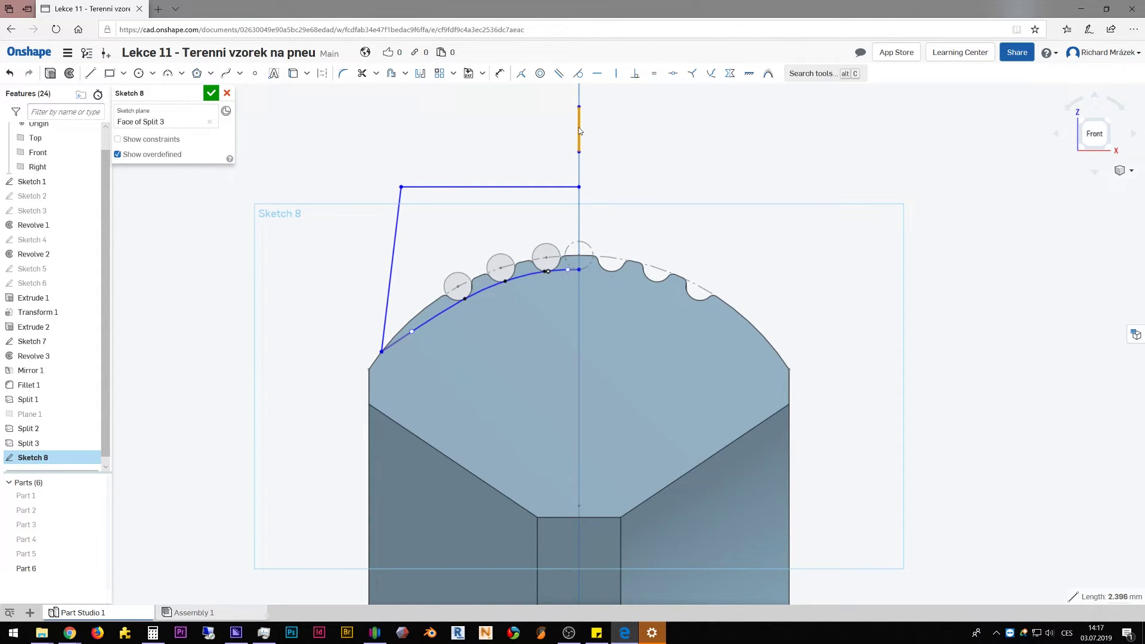
pyautogui.rightClick(579, 130)
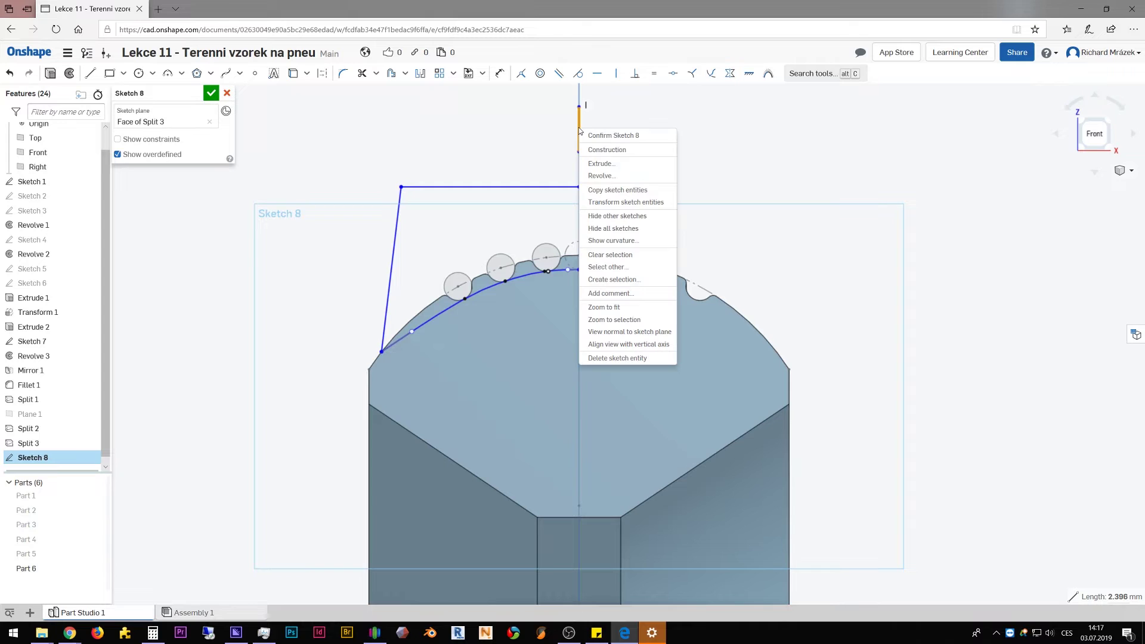
pyautogui.click(595, 158)
pyautogui.click(468, 154)
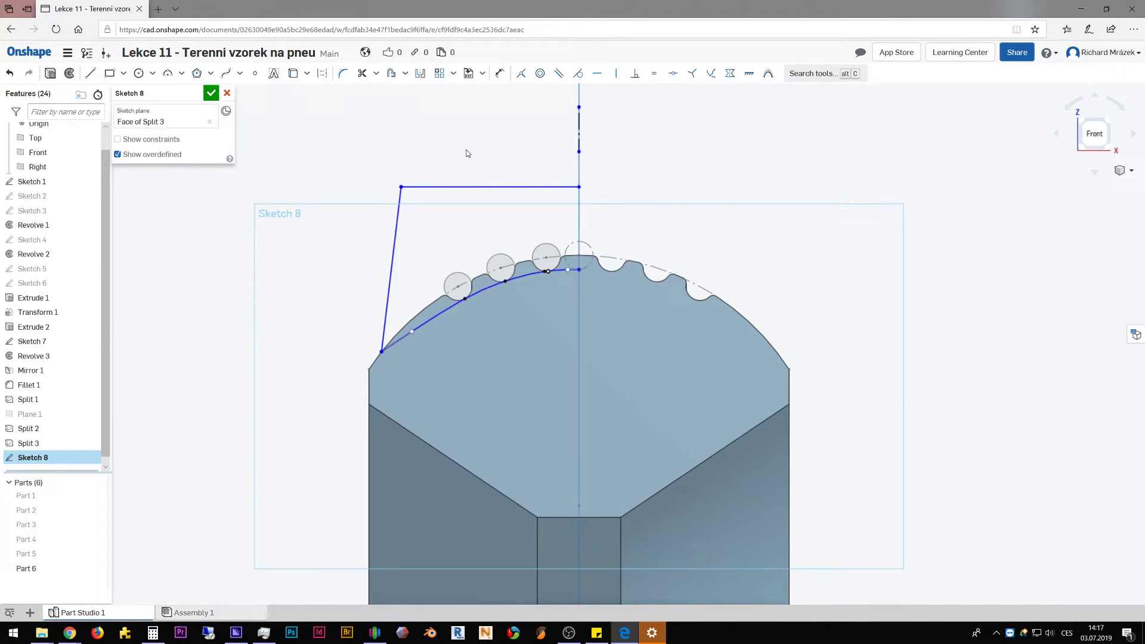
pyautogui.click(463, 188)
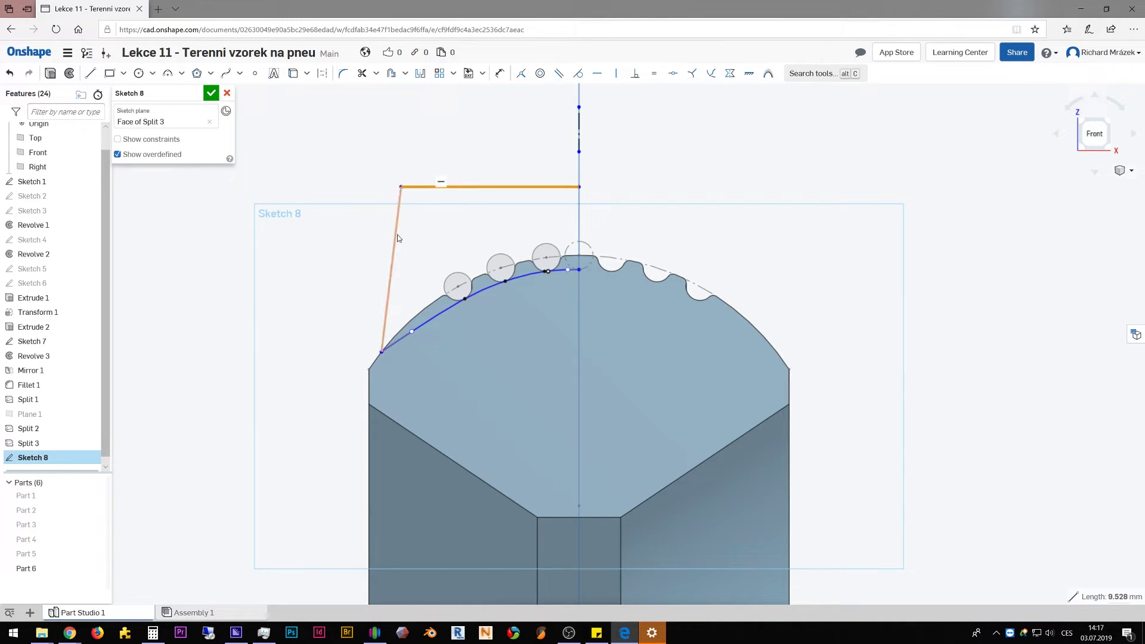
pyautogui.click(398, 238)
# Mirror the left-half outline across the construction line and finish Sketch 8.
pyautogui.click(438, 316)
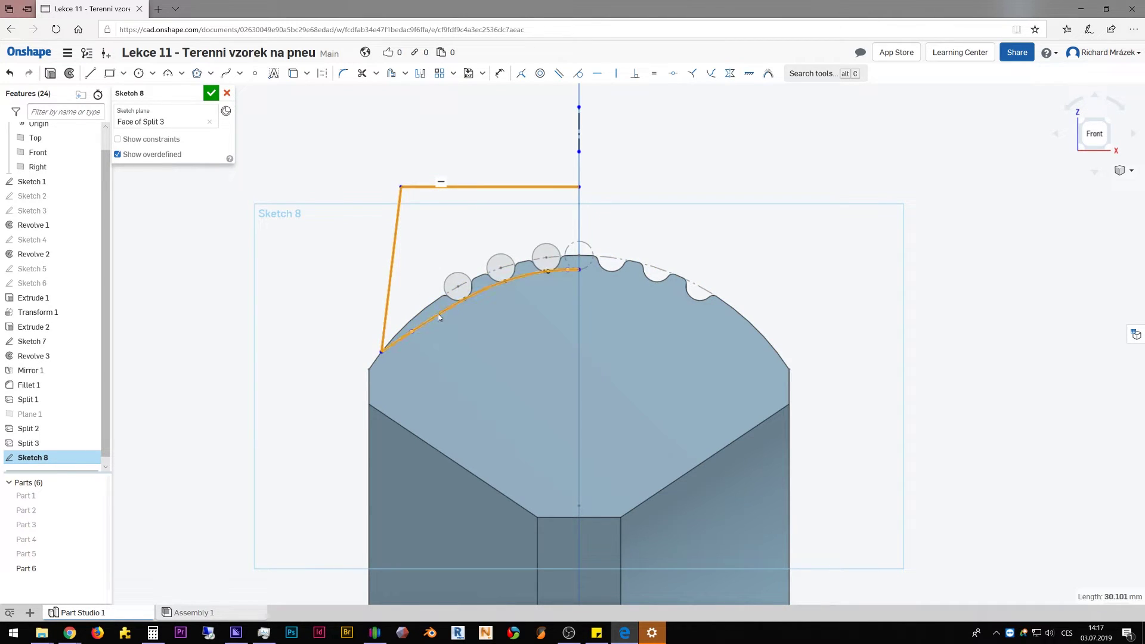
pyautogui.click(421, 74)
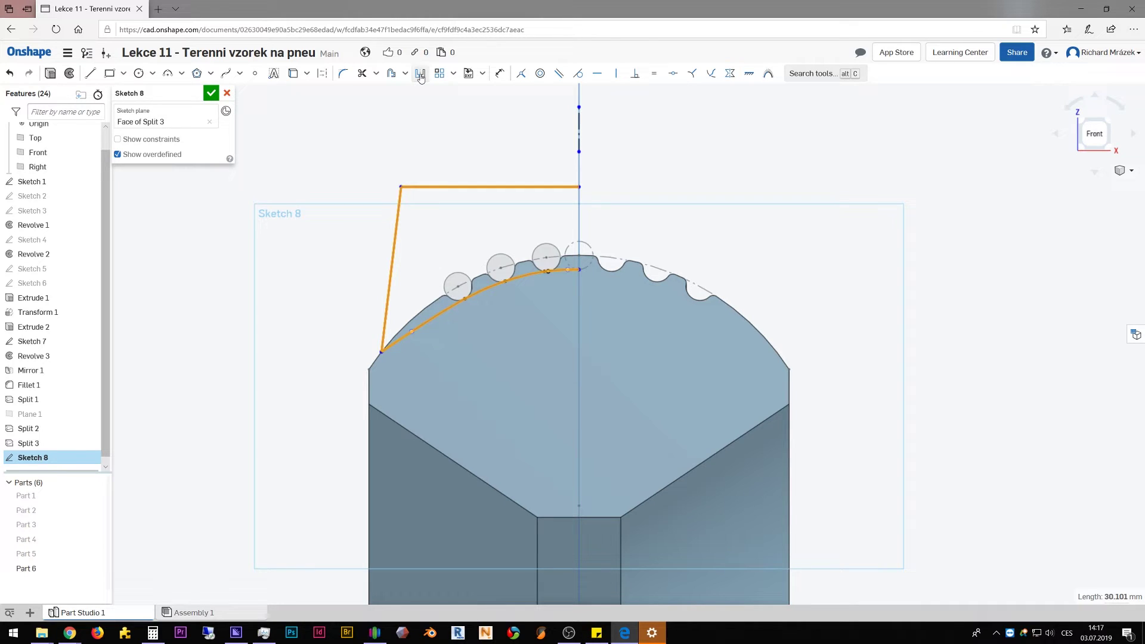
pyautogui.click(578, 124)
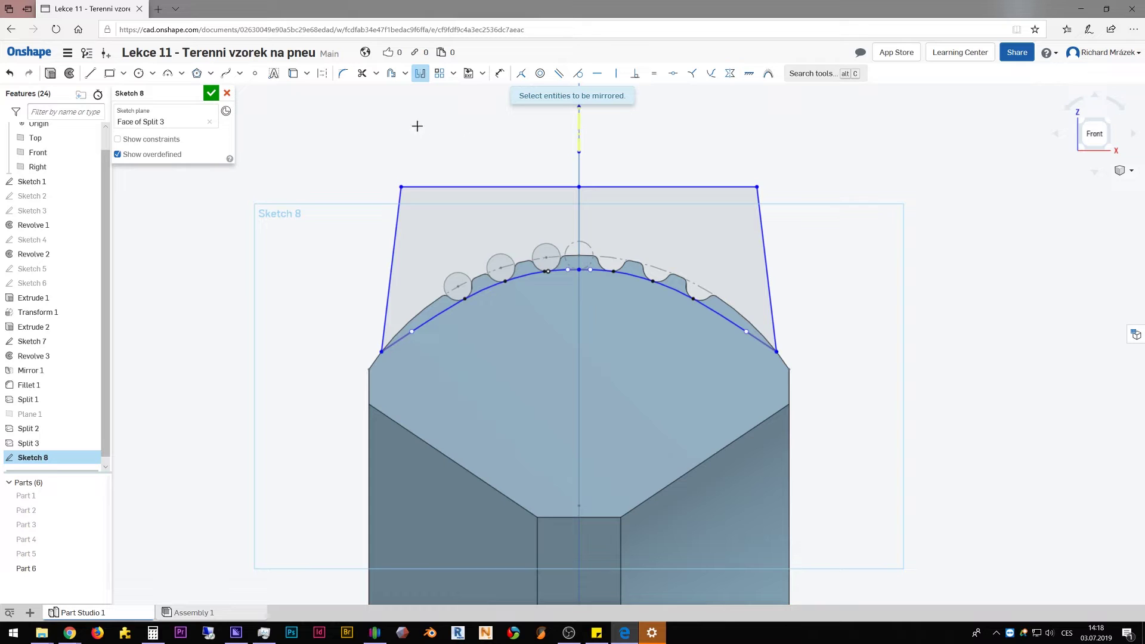
pyautogui.click(212, 94)
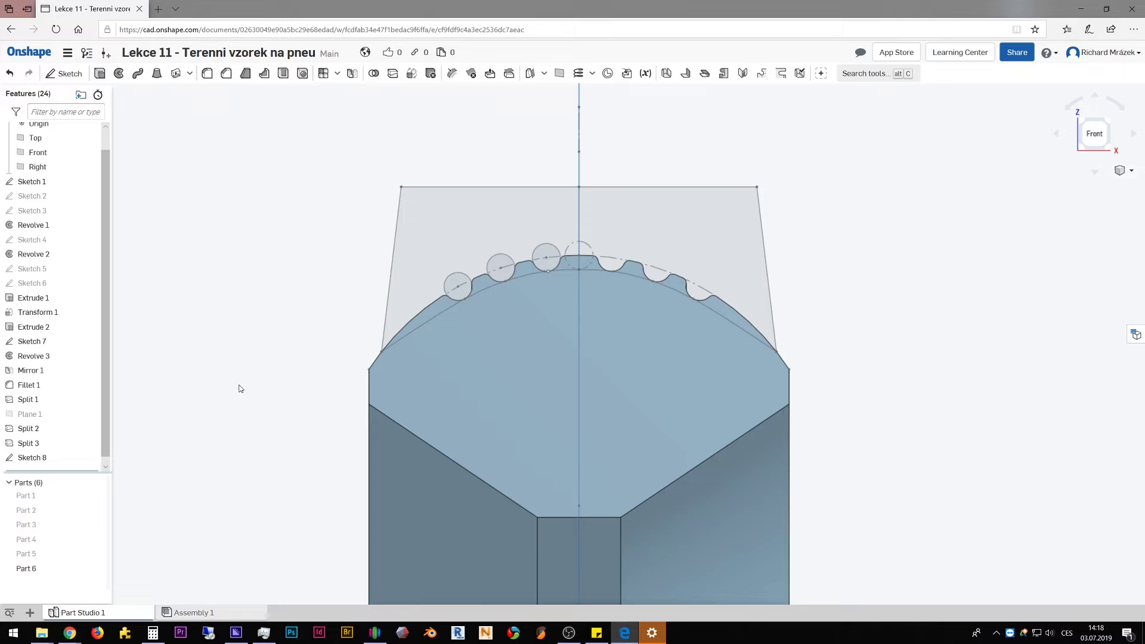
# Zoom out and orbit to an oblique 3D view of the half tire.
pyautogui.scroll(-4, 240, 389)
pyautogui.scroll(-2, 209, 438)
pyautogui.scroll(2, 216, 435)
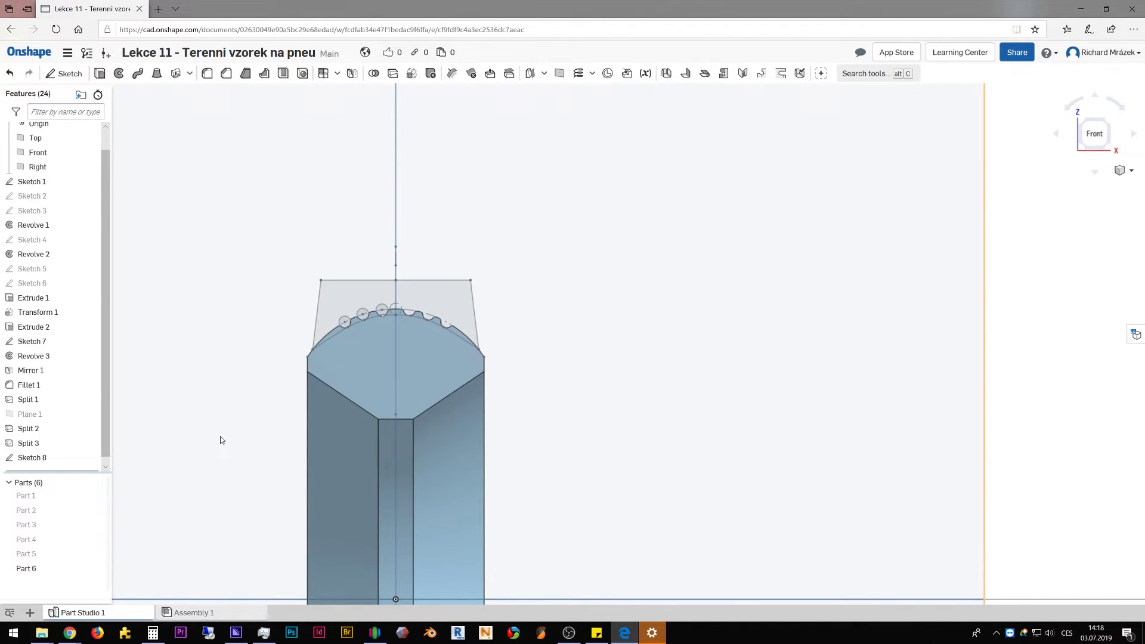
pyautogui.moveTo(220, 441); pyautogui.dragTo(376, 253, button='middle')
pyautogui.scroll(-5, 376, 253)
pyautogui.scroll(-1, 336, 321)
pyautogui.moveTo(335, 324); pyautogui.dragTo(366, 357, button='right')
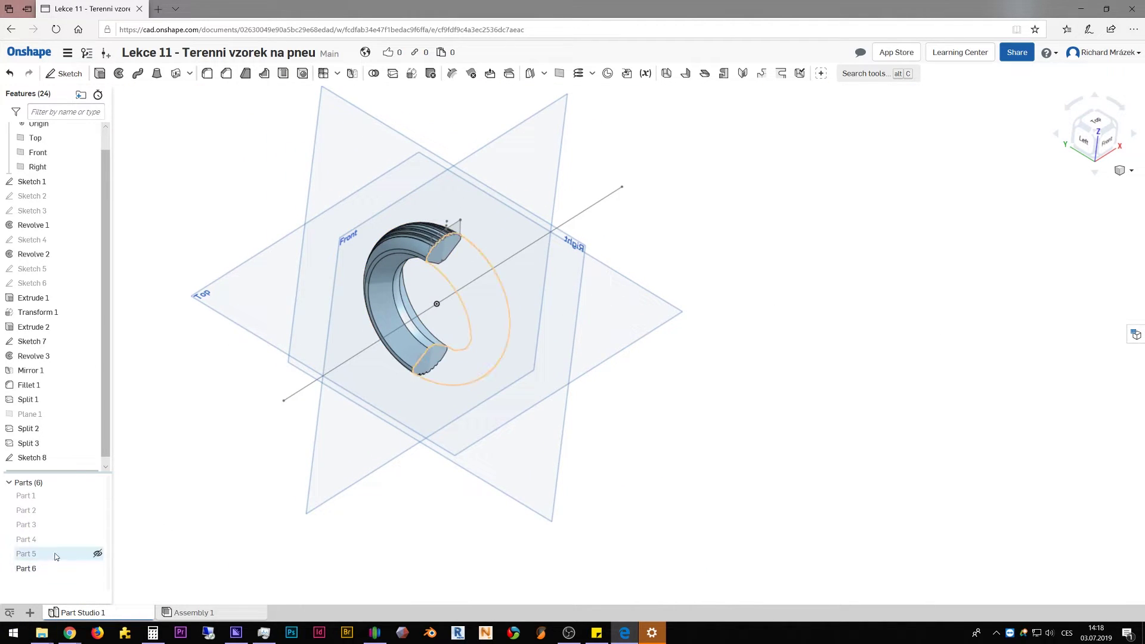
pyautogui.click(98, 554)
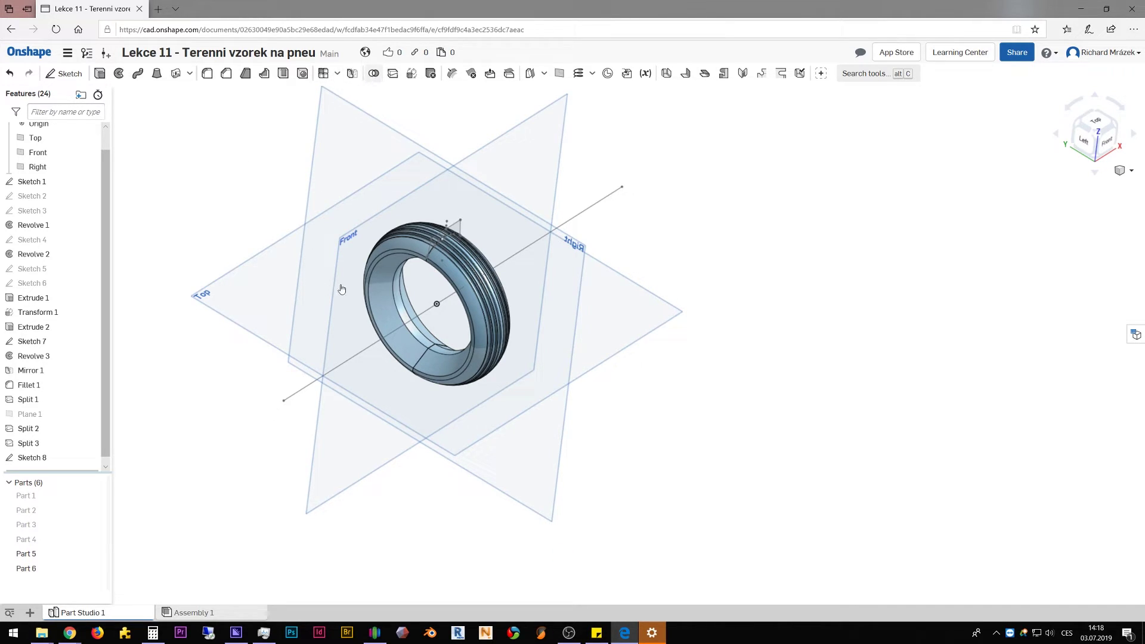
pyautogui.hotkey('shift', 'b')
pyautogui.click(442, 265)
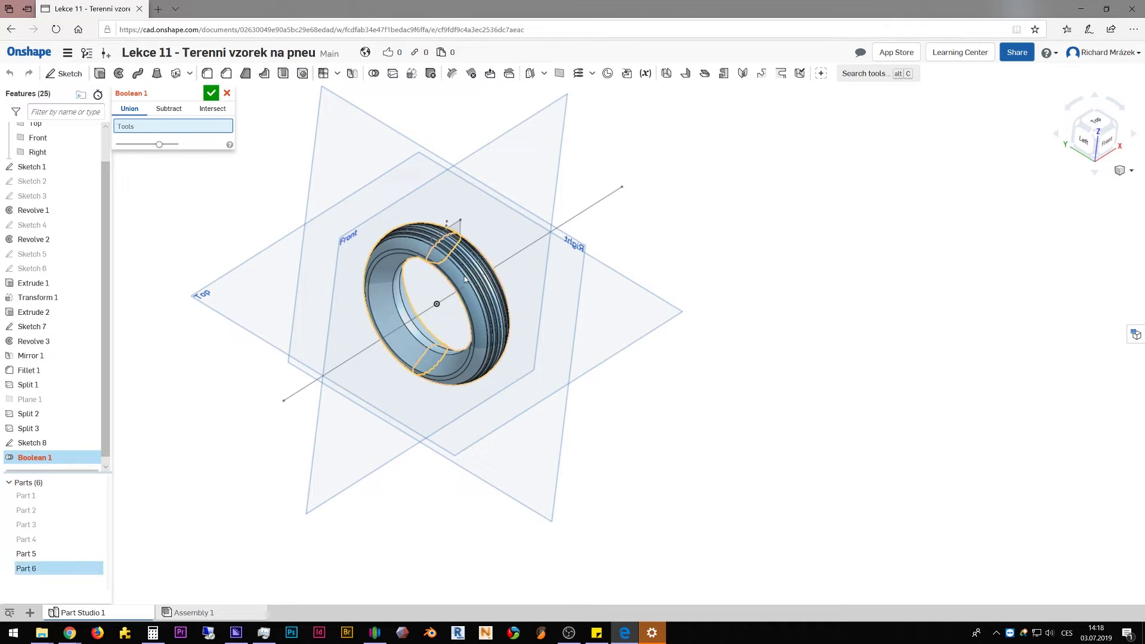
pyautogui.click(211, 93)
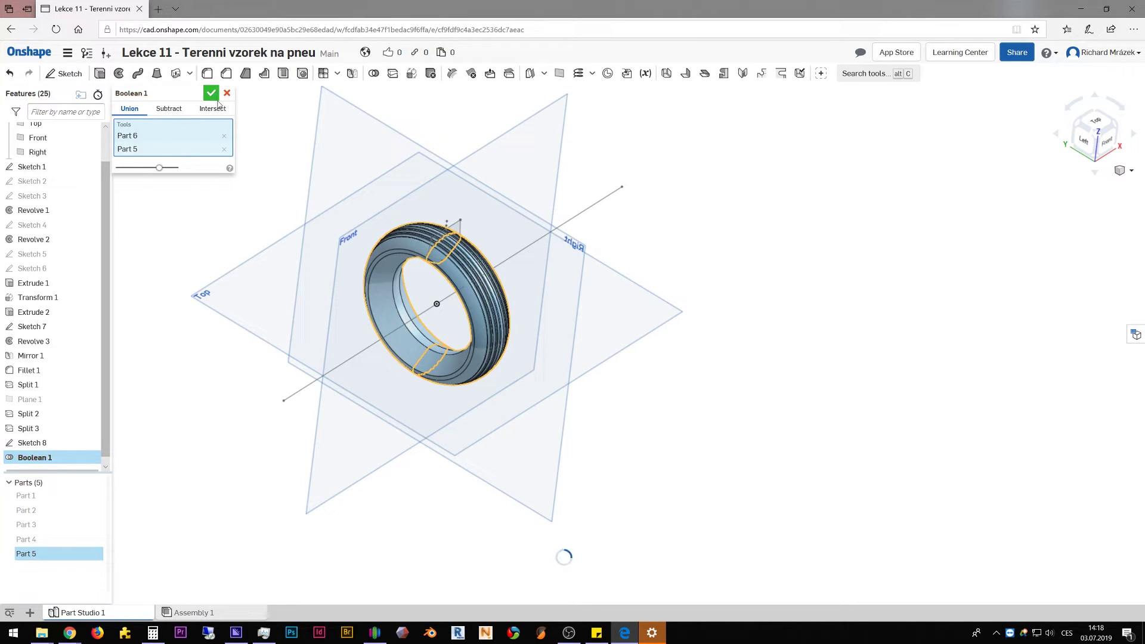
pyautogui.scroll(5, 428, 332)
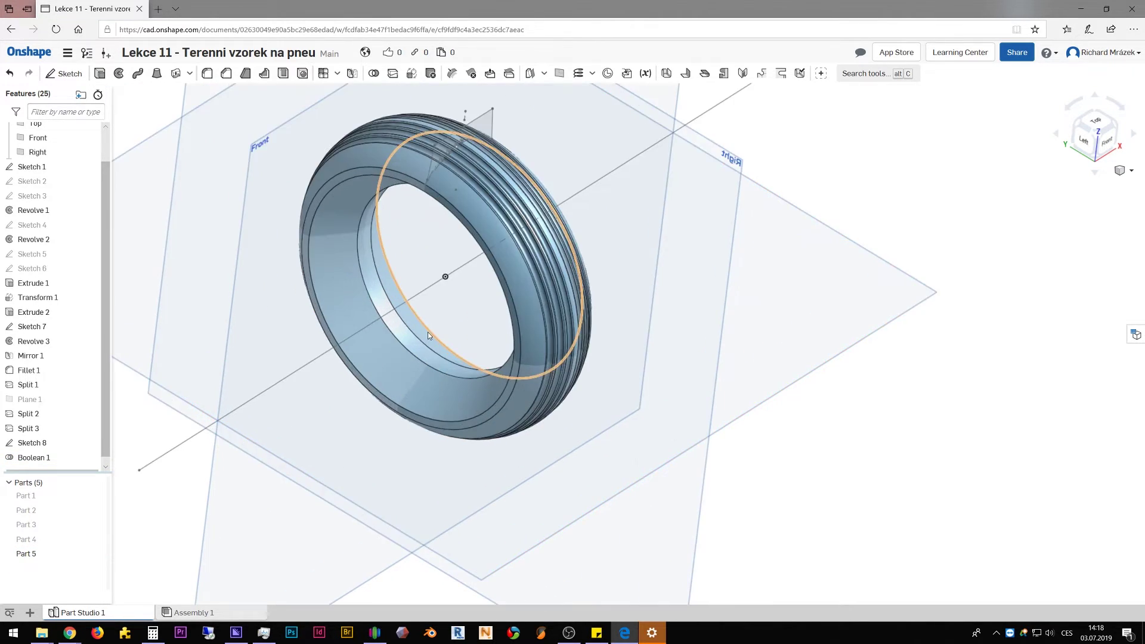
pyautogui.scroll(-3, 427, 331)
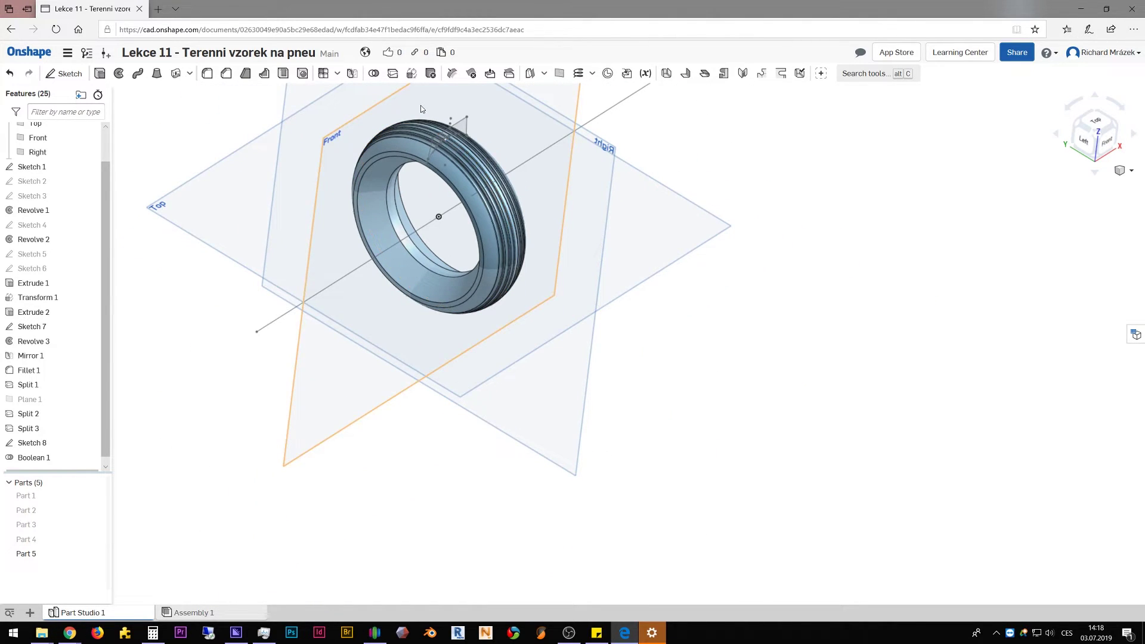
pyautogui.moveTo(434, 175); pyautogui.dragTo(519, 294, button='middle')
pyautogui.scroll(3, 519, 294)
pyautogui.scroll(3, 524, 298)
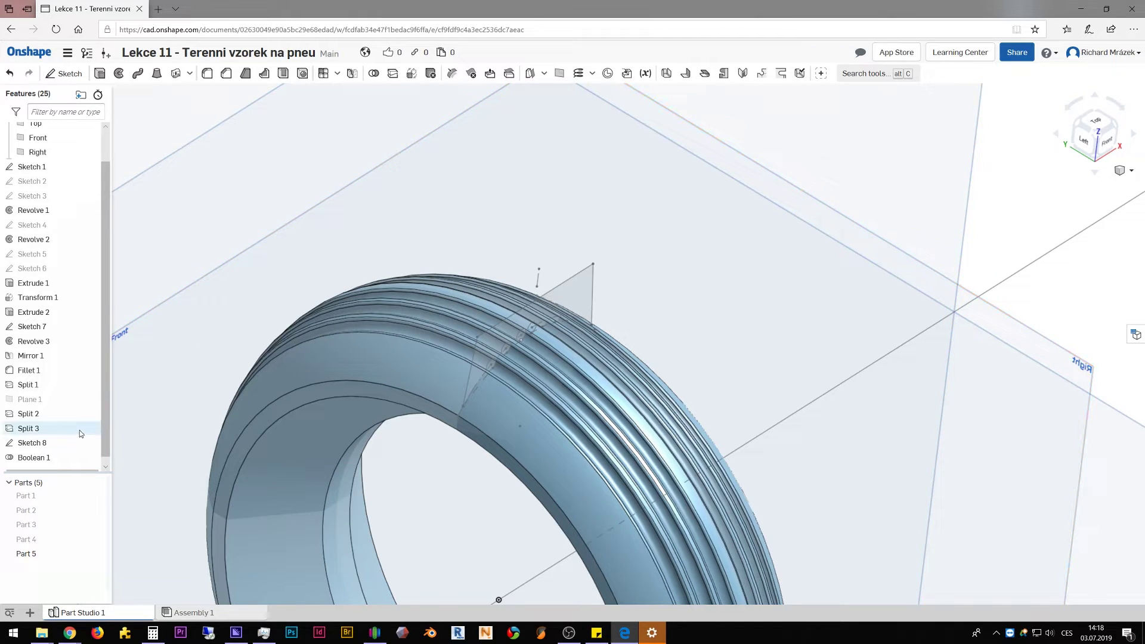
pyautogui.scroll(-3, 281, 423)
pyautogui.scroll(-3, 281, 423)
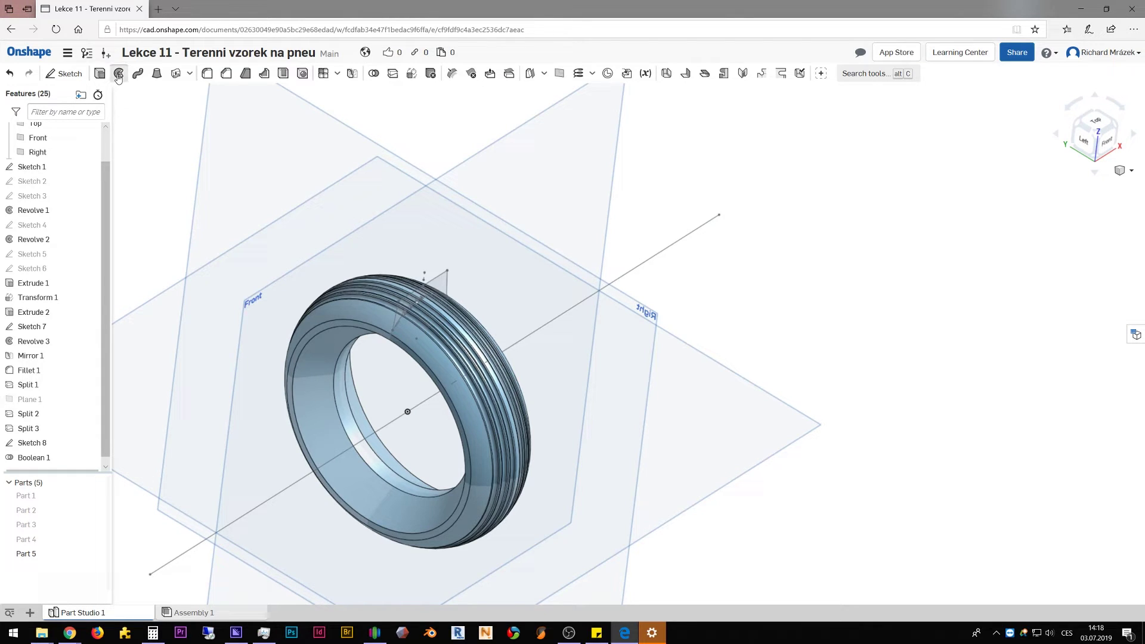
# Start a revolve of the Sketch 8 groove profile around the Sketch 1 axis edge.
pyautogui.click(118, 74)
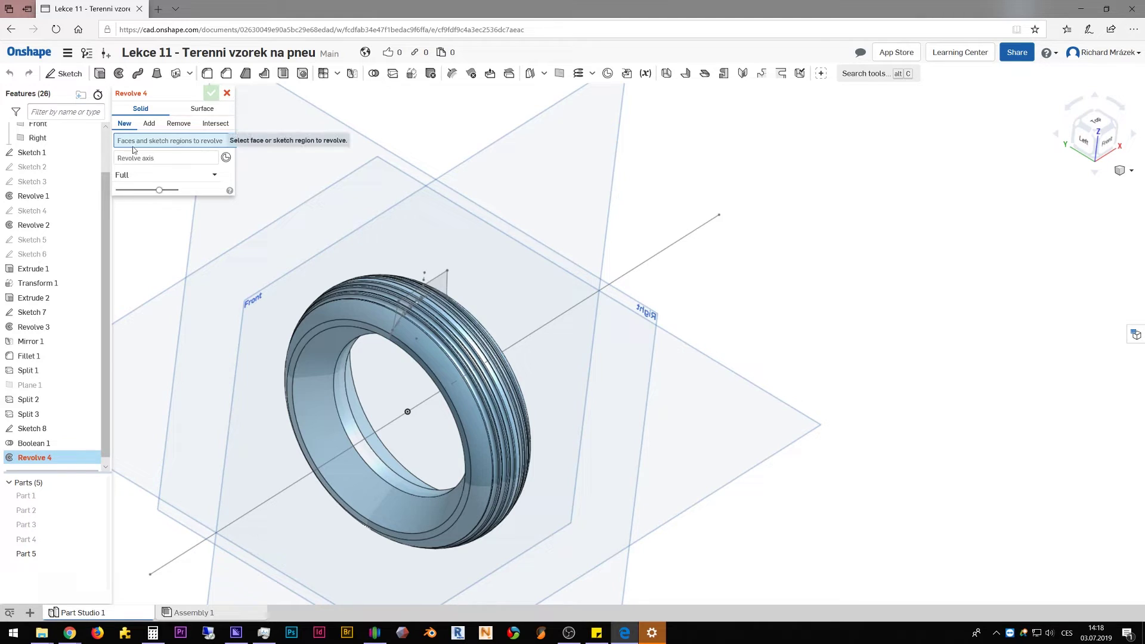
pyautogui.moveTo(32, 442)
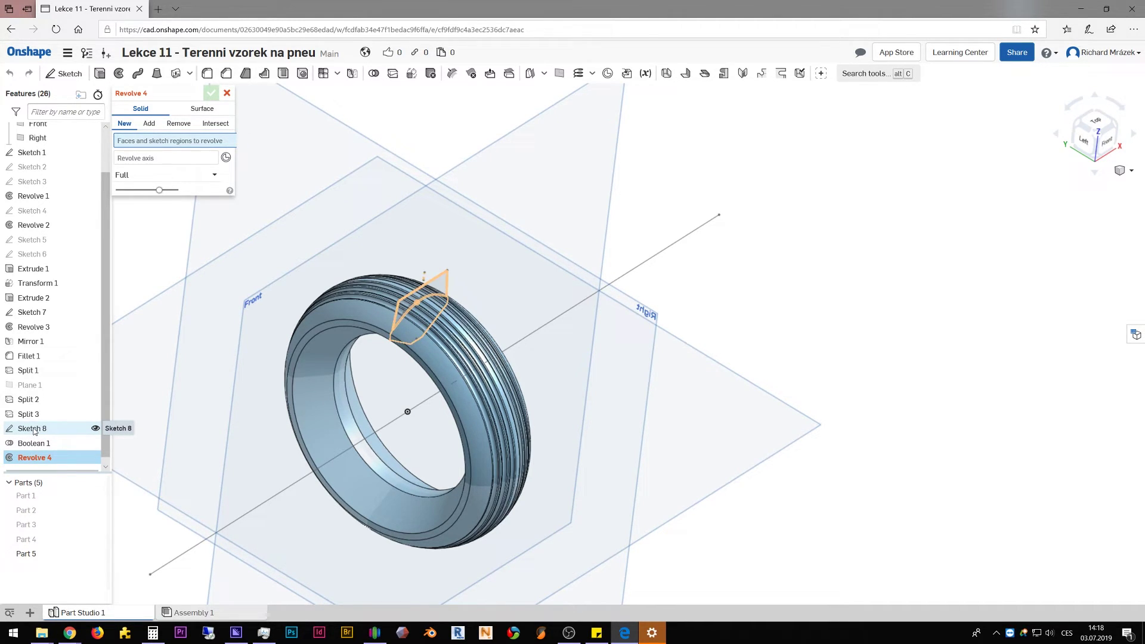
pyautogui.click(34, 429)
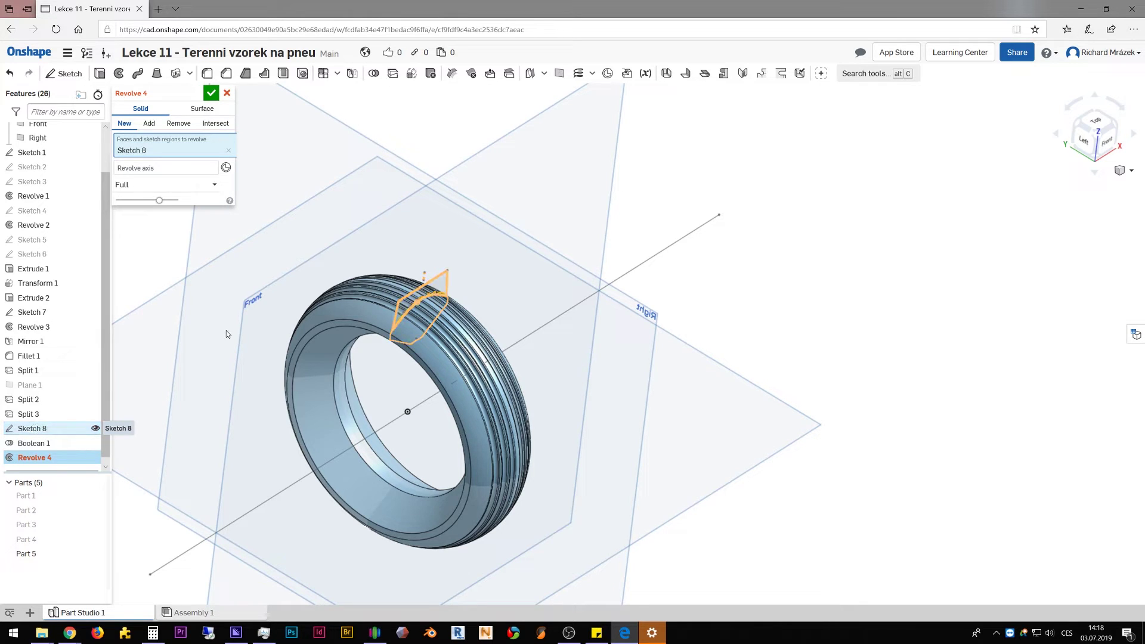
pyautogui.scroll(3, 380, 312)
pyautogui.scroll(2, 381, 315)
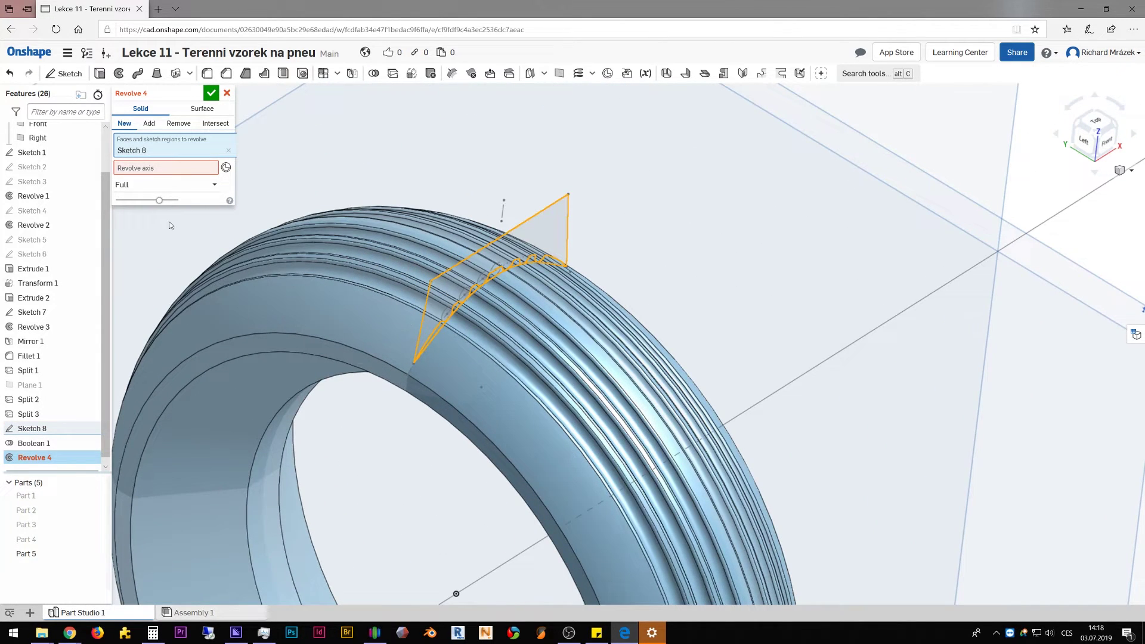
pyautogui.click(177, 168)
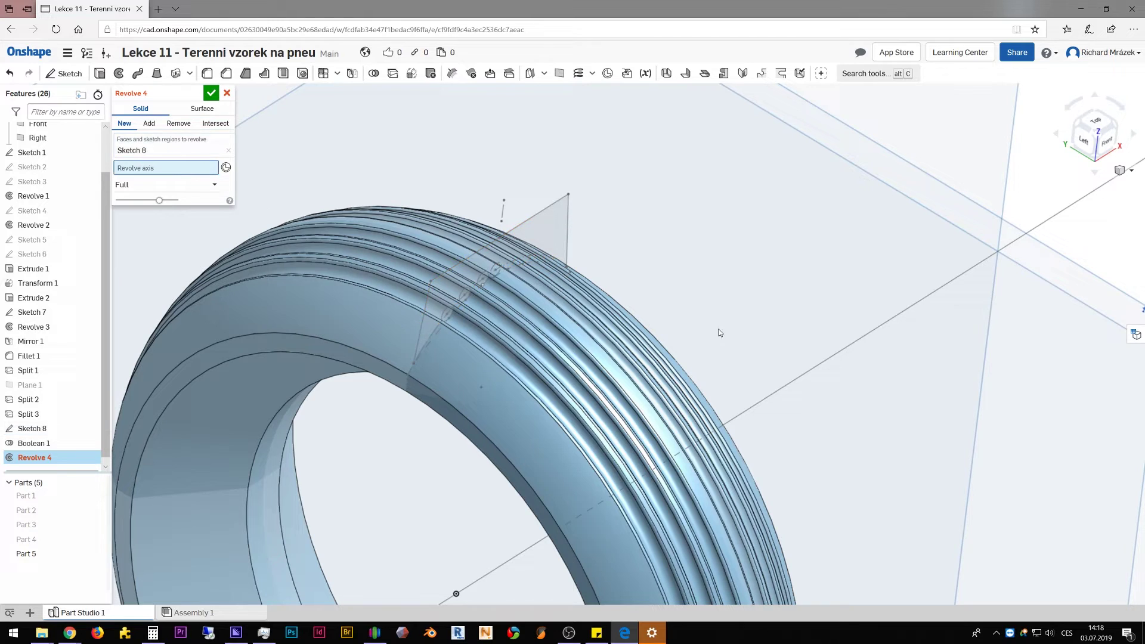
pyautogui.click(792, 385)
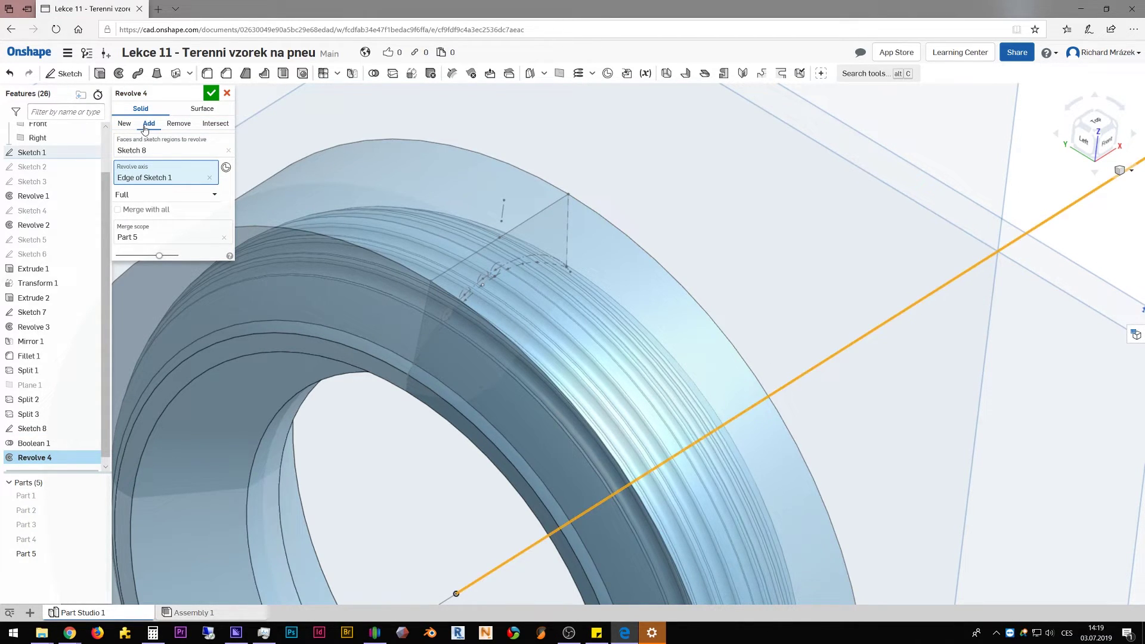
# Set the revolve to Remove material from Part 5 and check the profile.
pyautogui.click(180, 125)
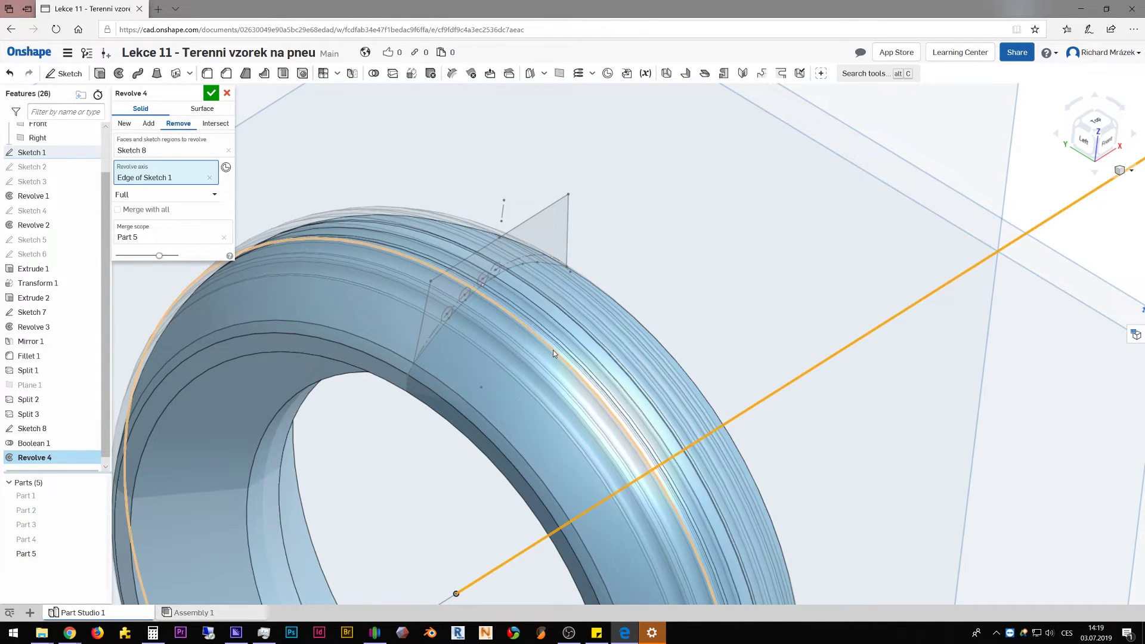
pyautogui.moveTo(559, 360)
pyautogui.mouseDown(button='right')
pyautogui.moveTo(506, 331)
pyautogui.moveTo(564, 370)
pyautogui.mouseUp(button='right')
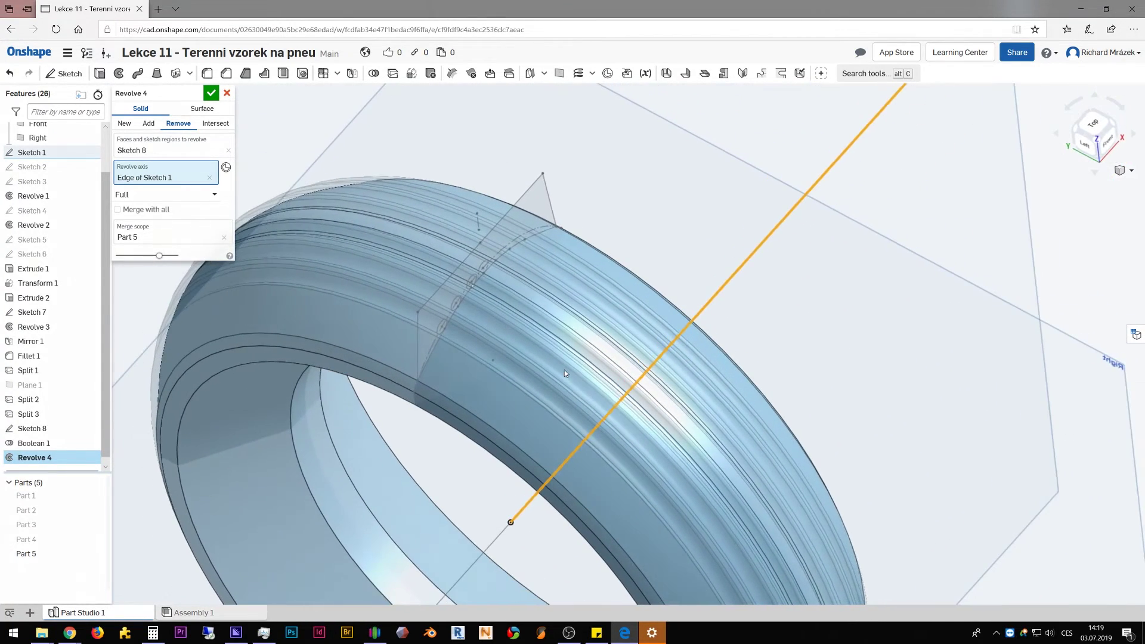
pyautogui.scroll(3, 435, 257)
pyautogui.scroll(-3, 435, 254)
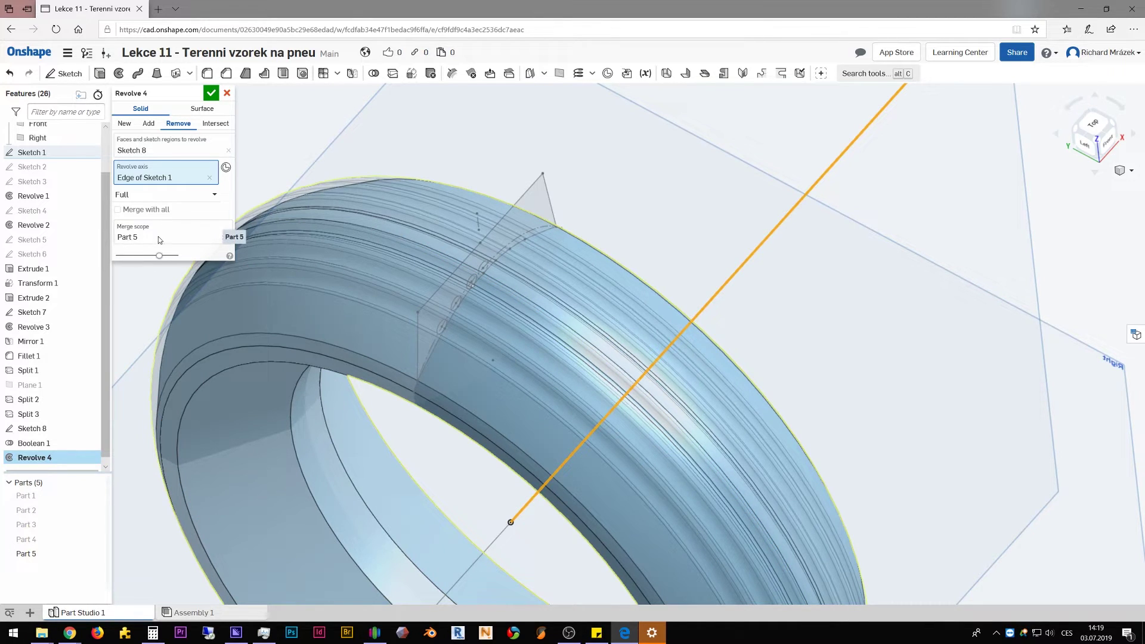
pyautogui.click(215, 197)
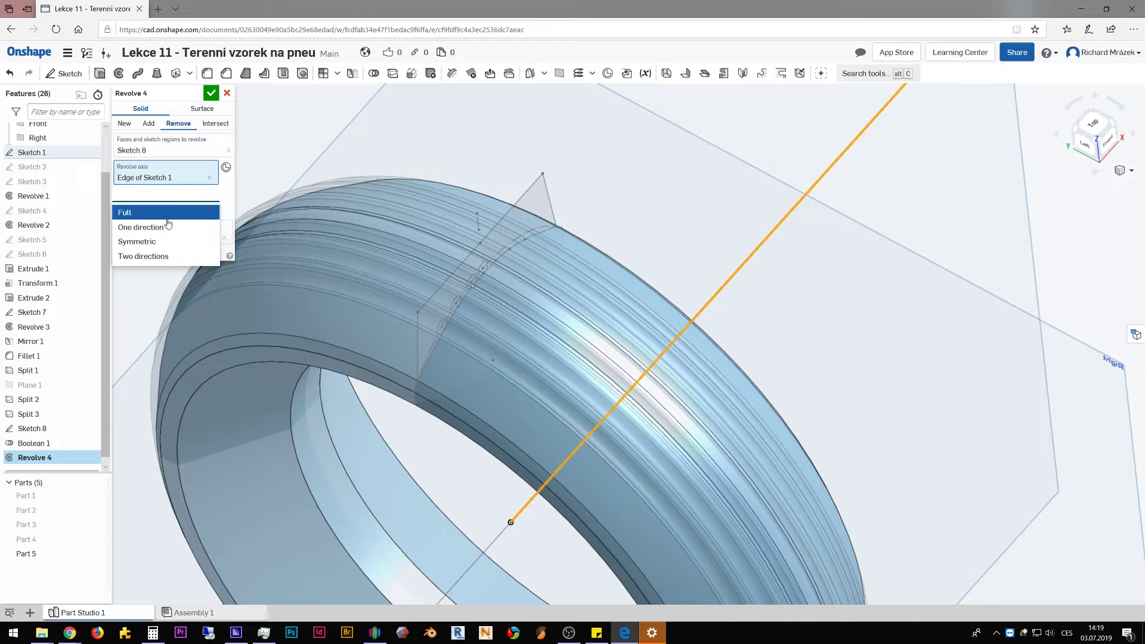
# Make the revolve Symmetric and try angles of 10, 3 and 1 deg.
pyautogui.click(142, 242)
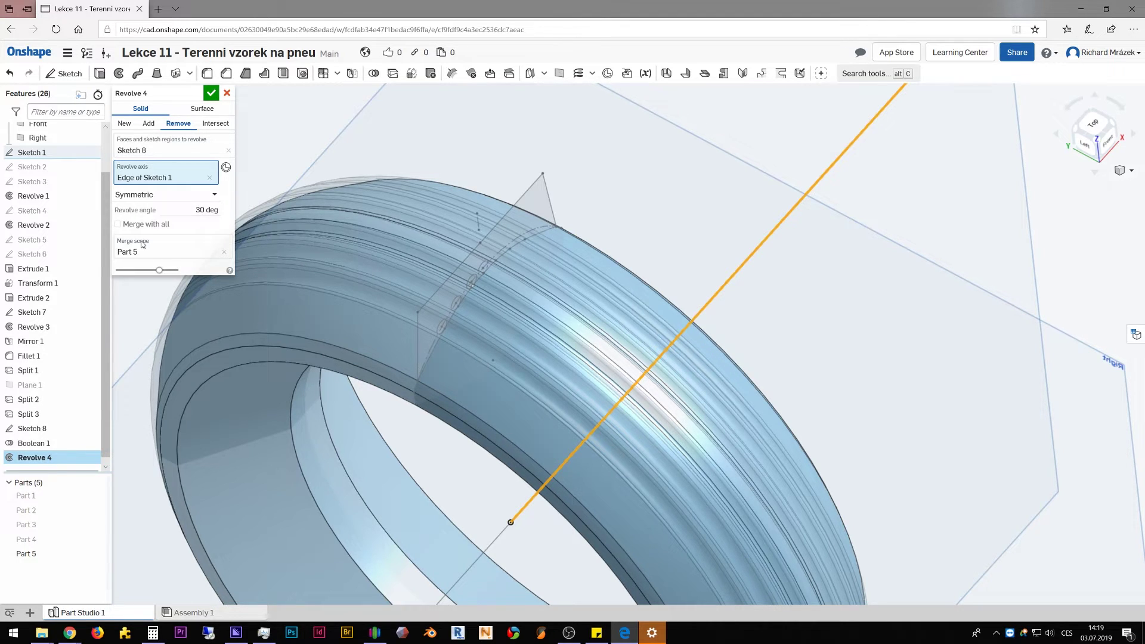
pyautogui.click(195, 209)
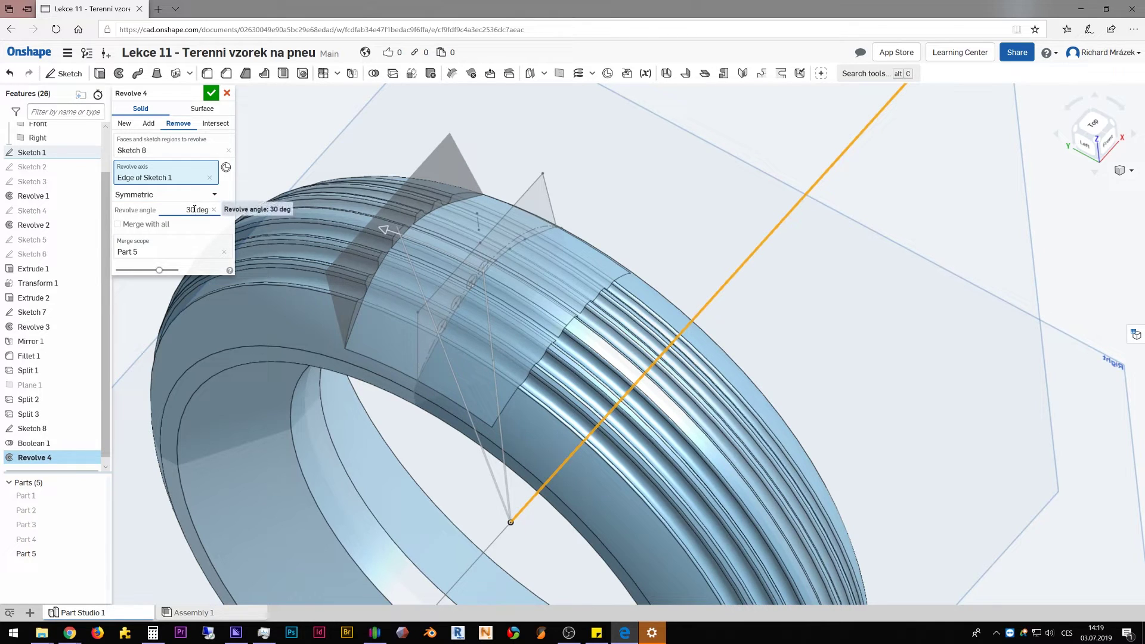
pyautogui.doubleClick(195, 210)
pyautogui.write('10')
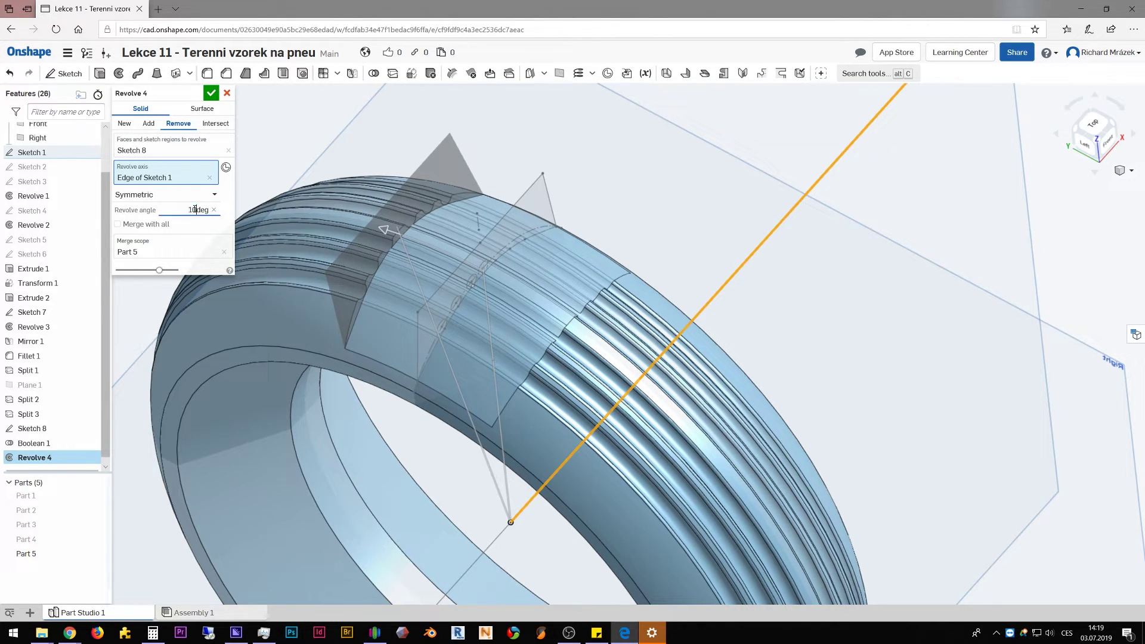
pyautogui.doubleClick(195, 212)
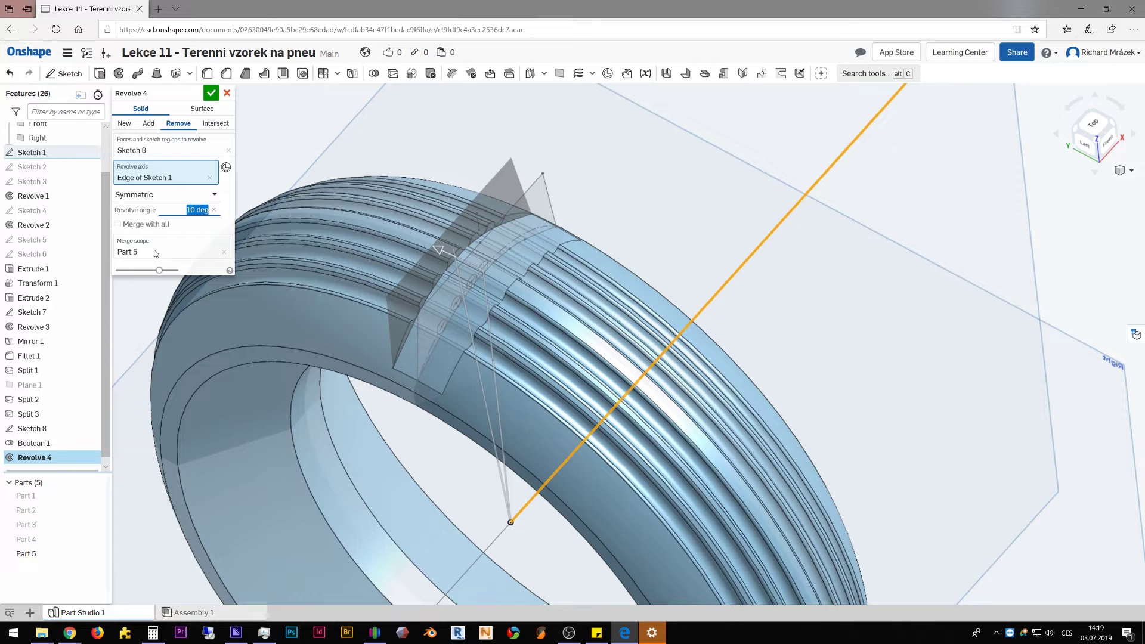
pyautogui.write('3')
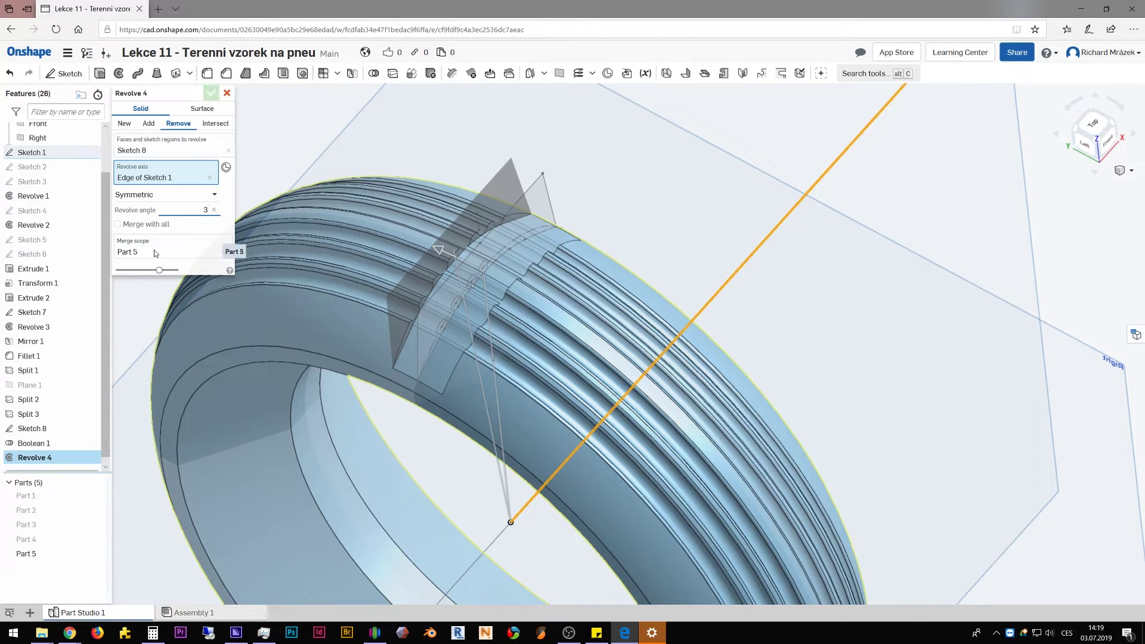
pyautogui.press('Return')
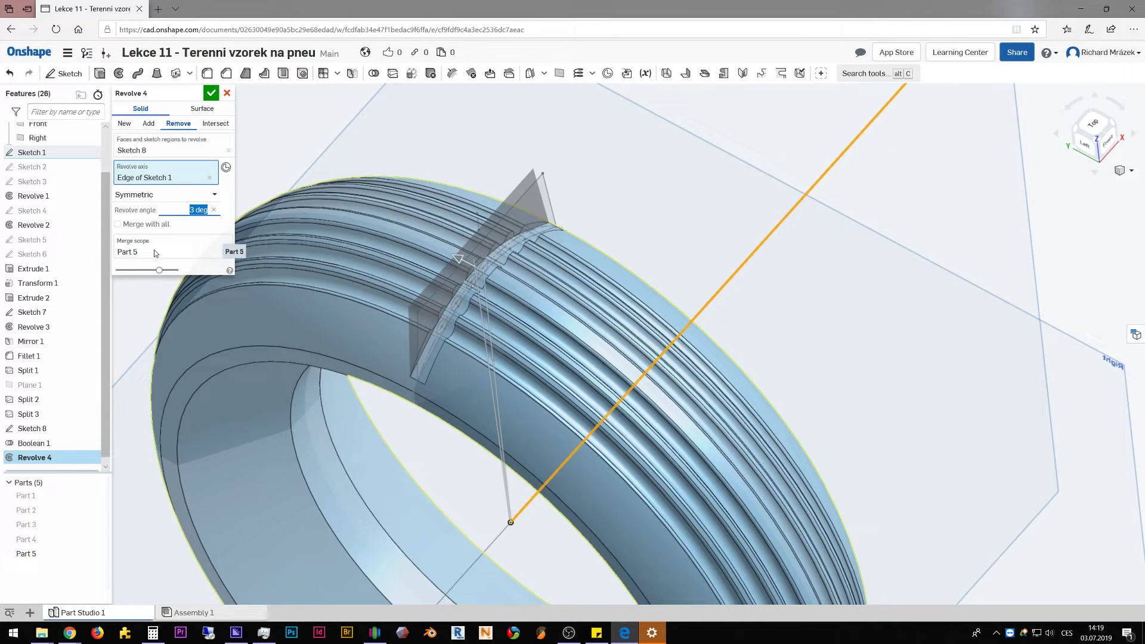
pyautogui.write('1')
pyautogui.press('Return')
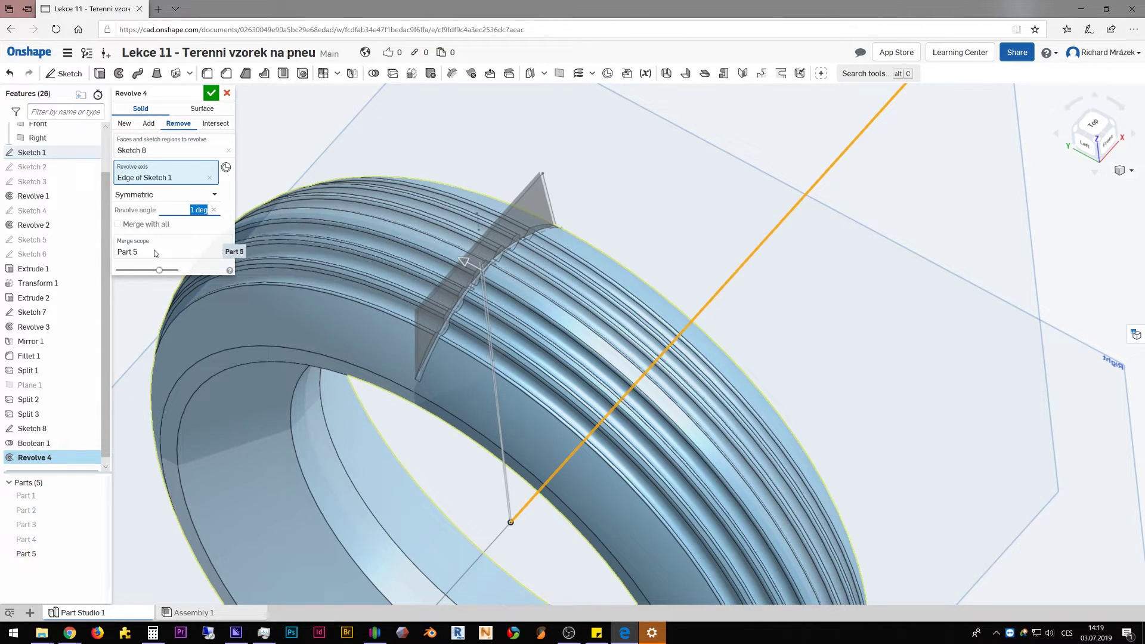
# Try 2, 2.5 and 1.5 deg, settle on 1.8 deg and accept Revolve 4.
pyautogui.write('2')
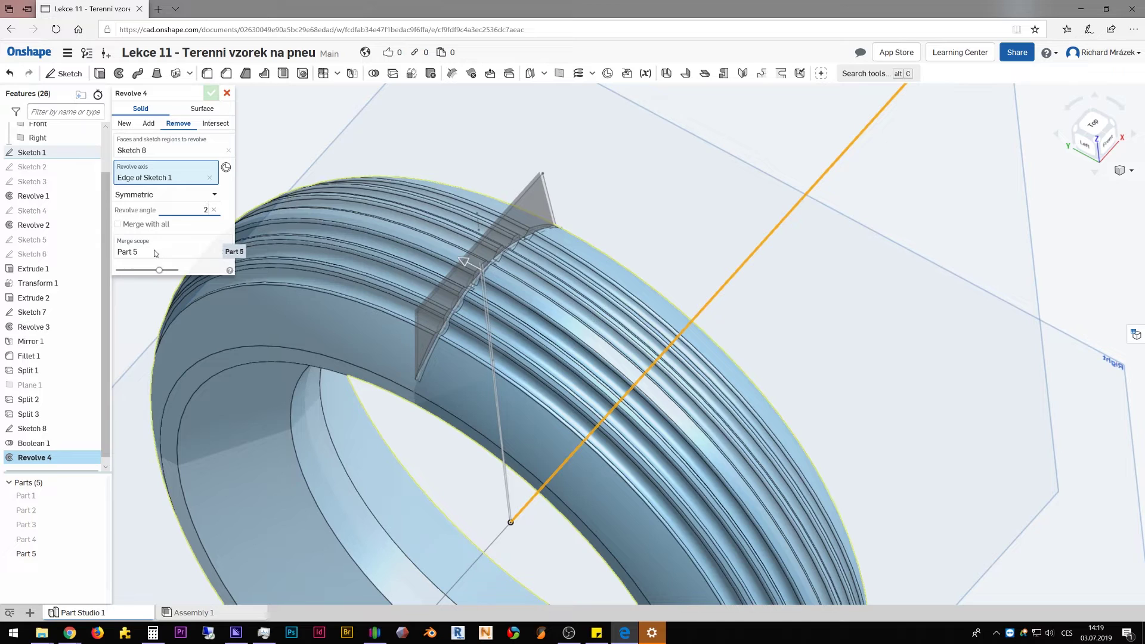
pyautogui.press('Return')
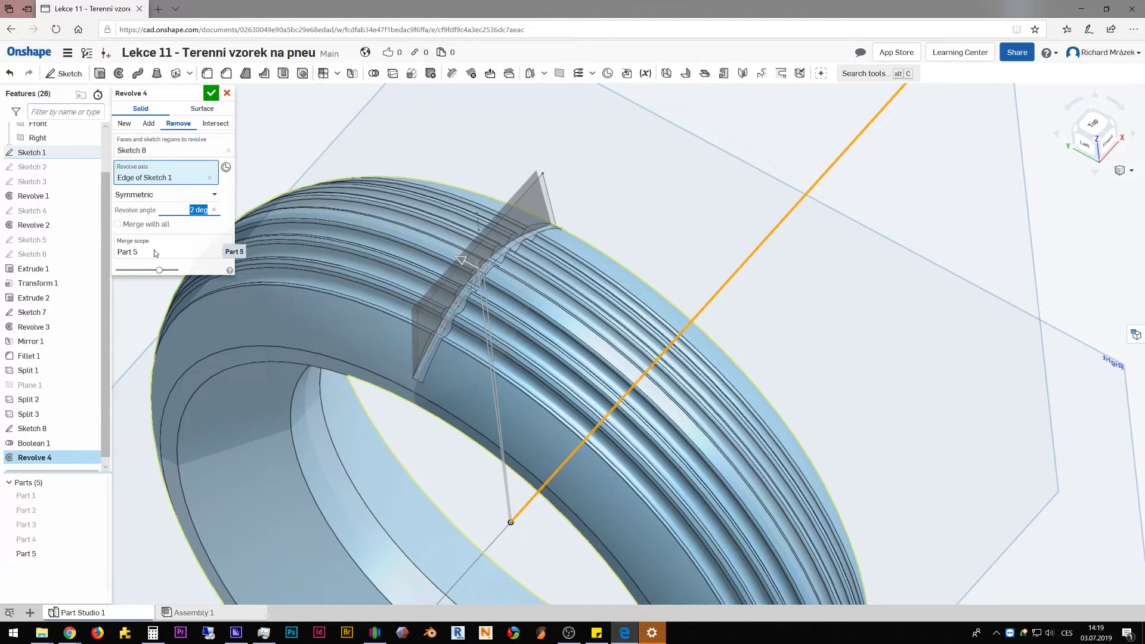
pyautogui.write('2.')
pyautogui.write('5')
pyautogui.press('Return')
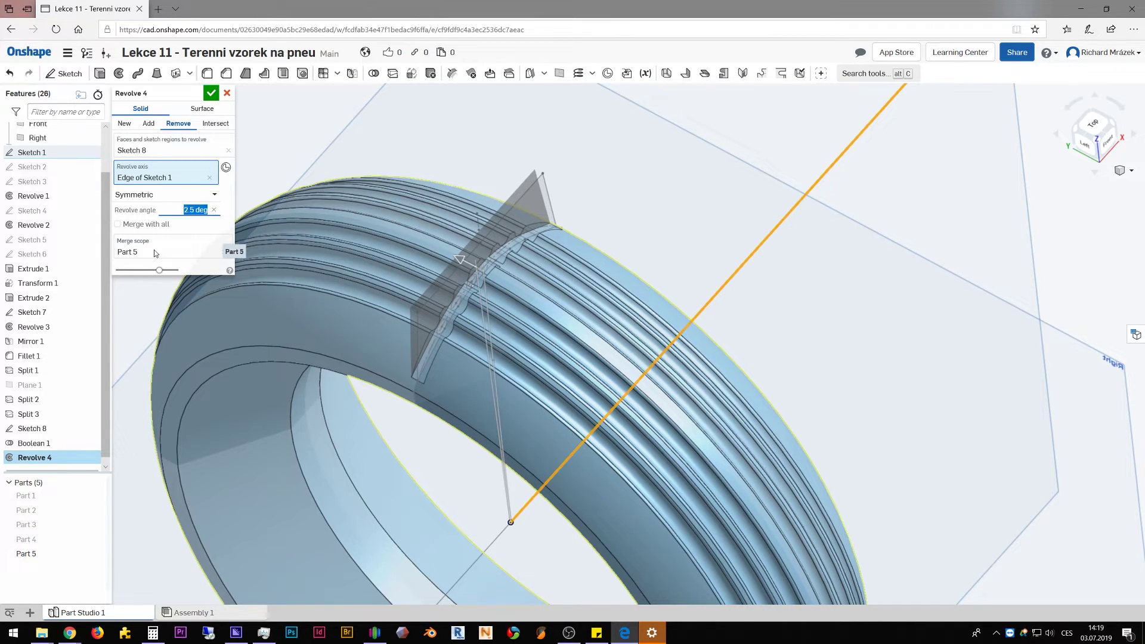
pyautogui.write('1')
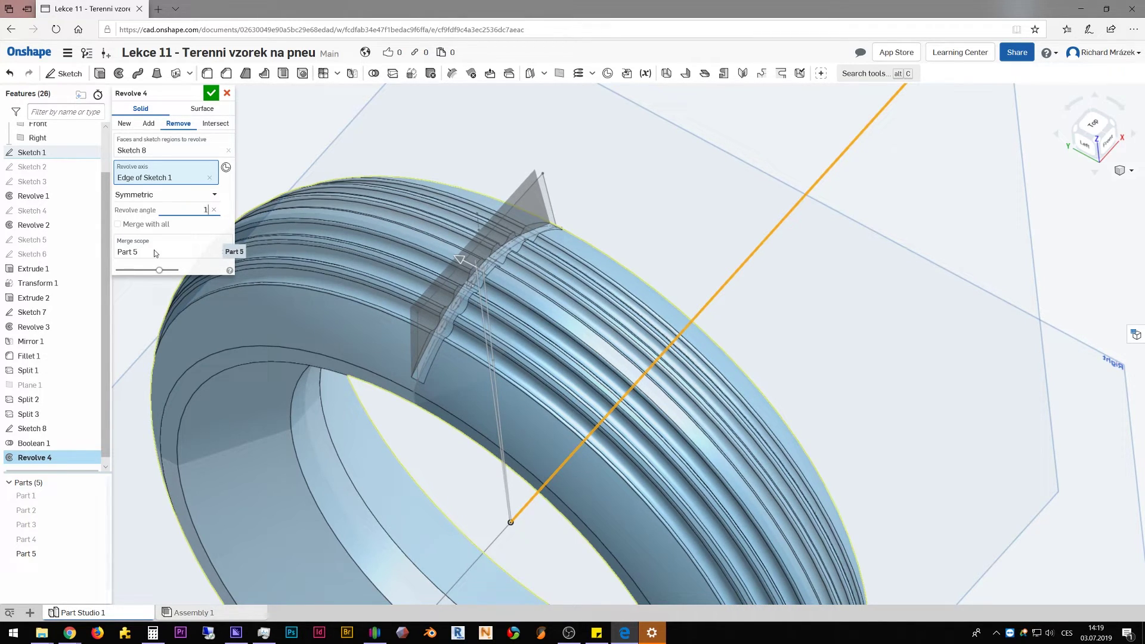
pyautogui.write('.5')
pyautogui.press('Return')
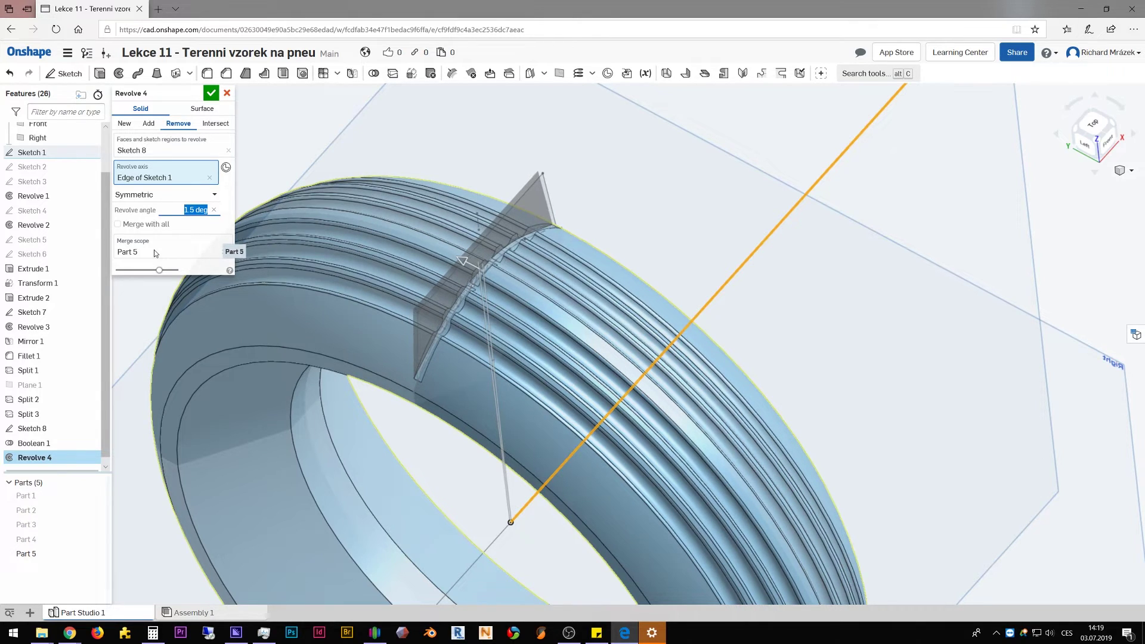
pyautogui.write('1')
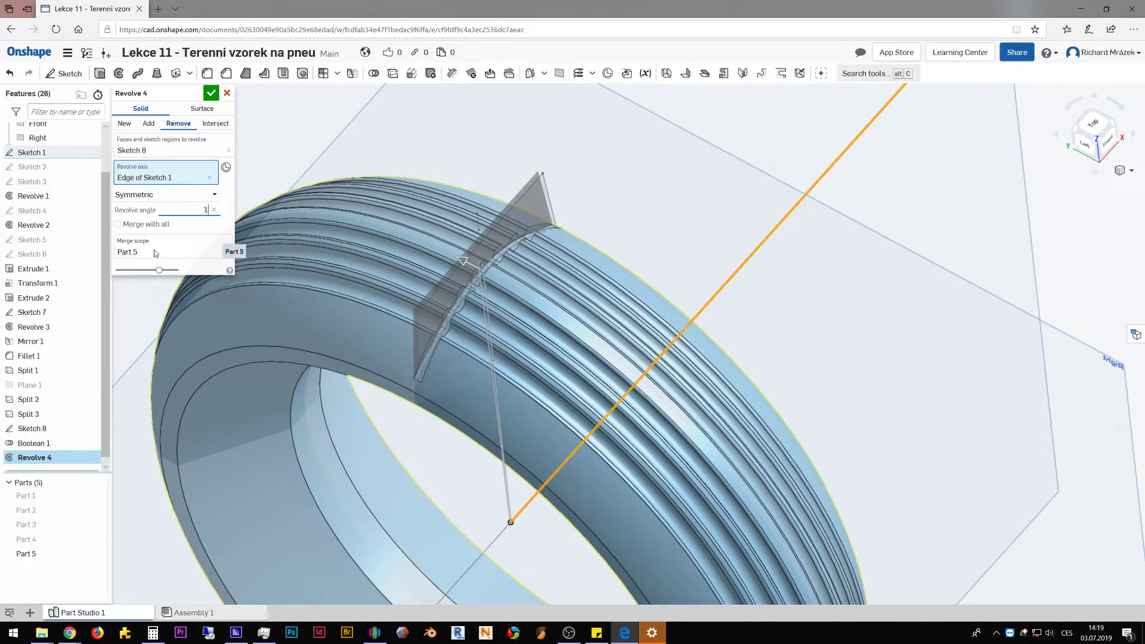
pyautogui.write('.8')
pyautogui.press('Return')
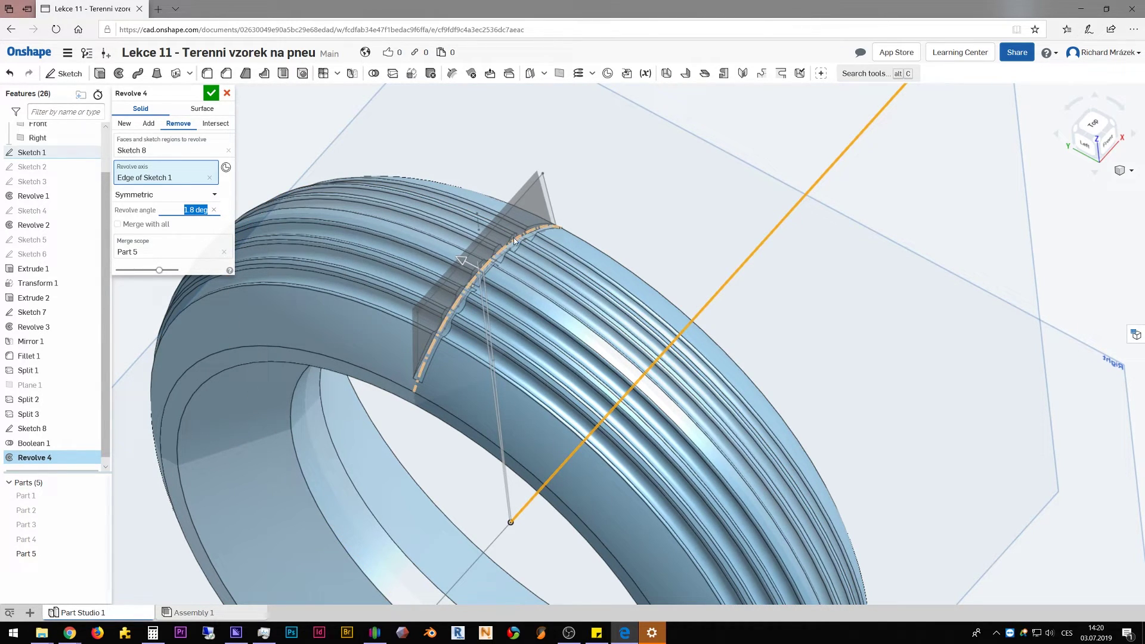
pyautogui.click(212, 93)
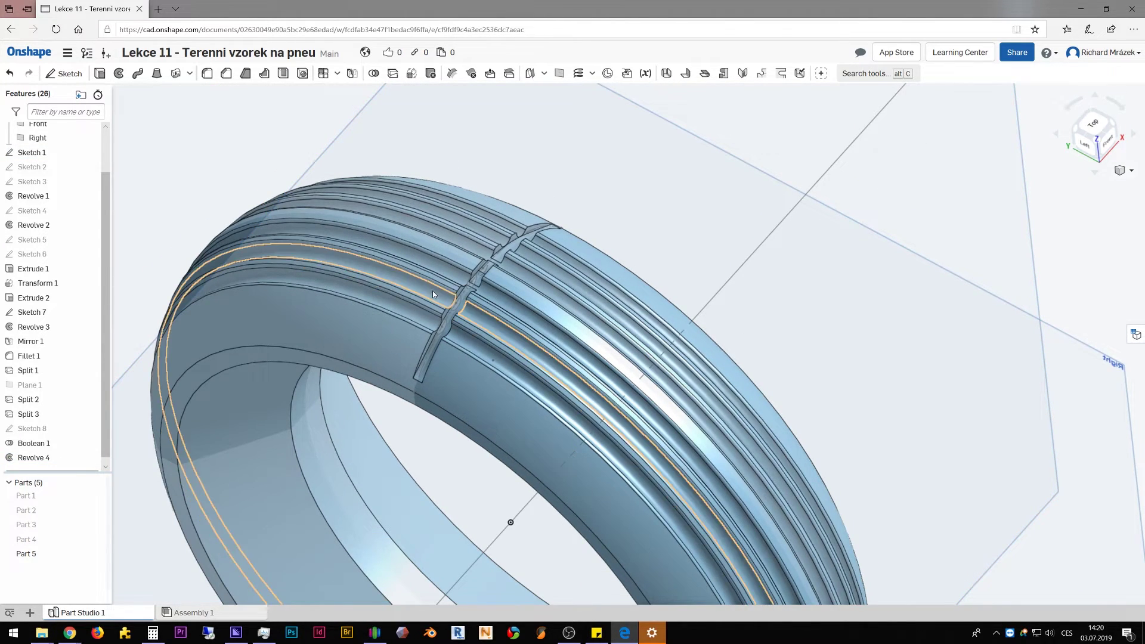
pyautogui.moveTo(395, 276)
pyautogui.mouseDown(button='right')
pyautogui.moveTo(486, 238)
pyautogui.moveTo(437, 338)
pyautogui.mouseUp(button='right')
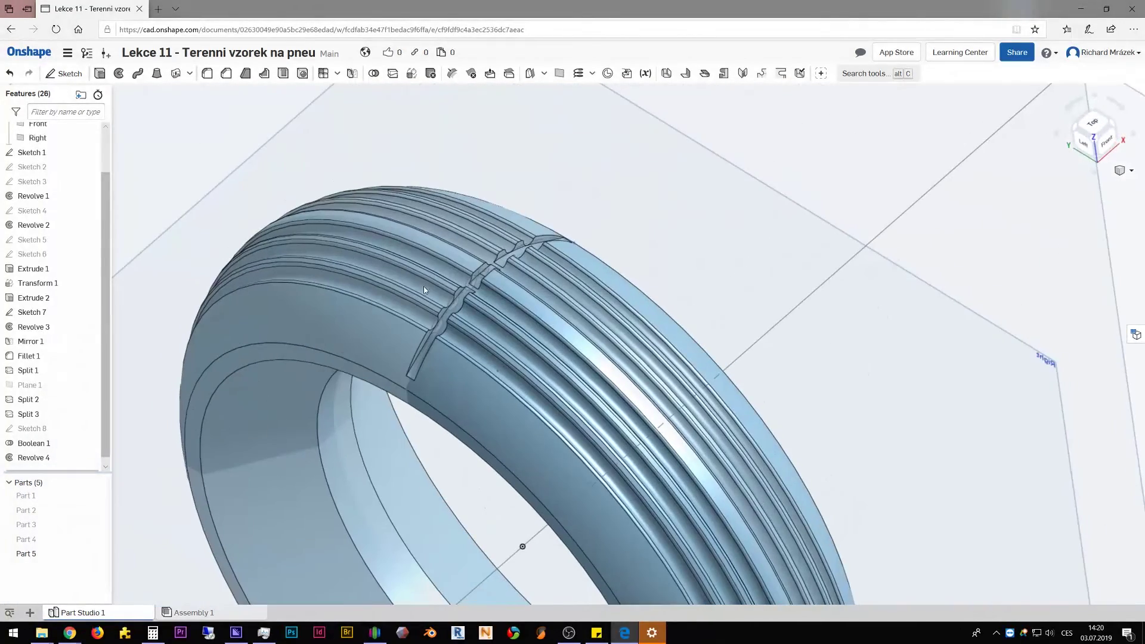
pyautogui.scroll(2, 436, 337)
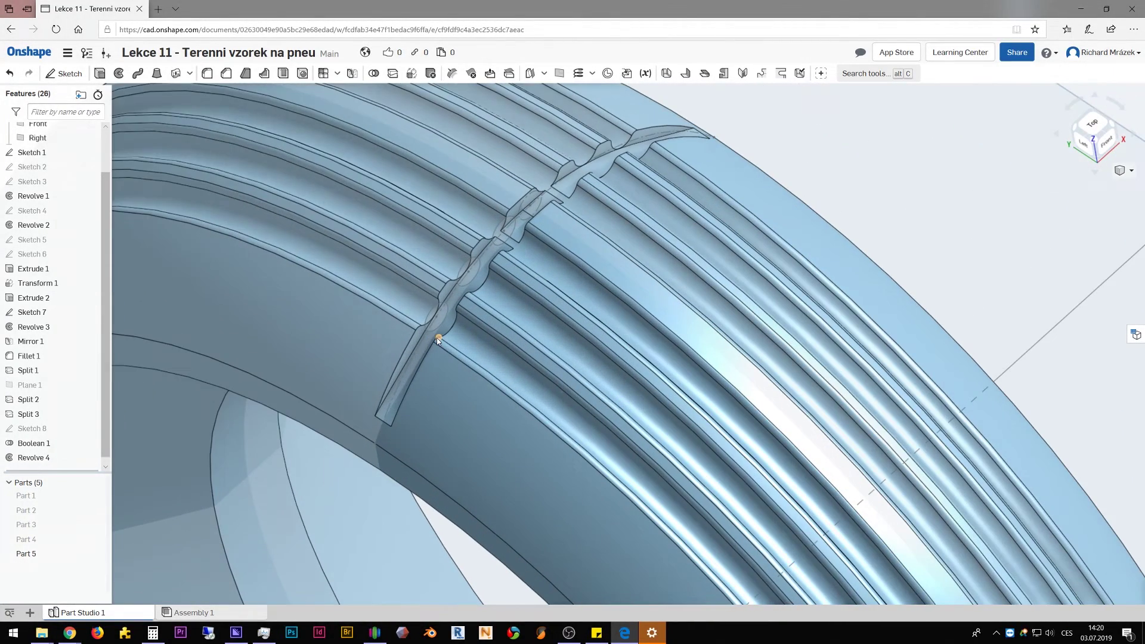
pyautogui.click(404, 357)
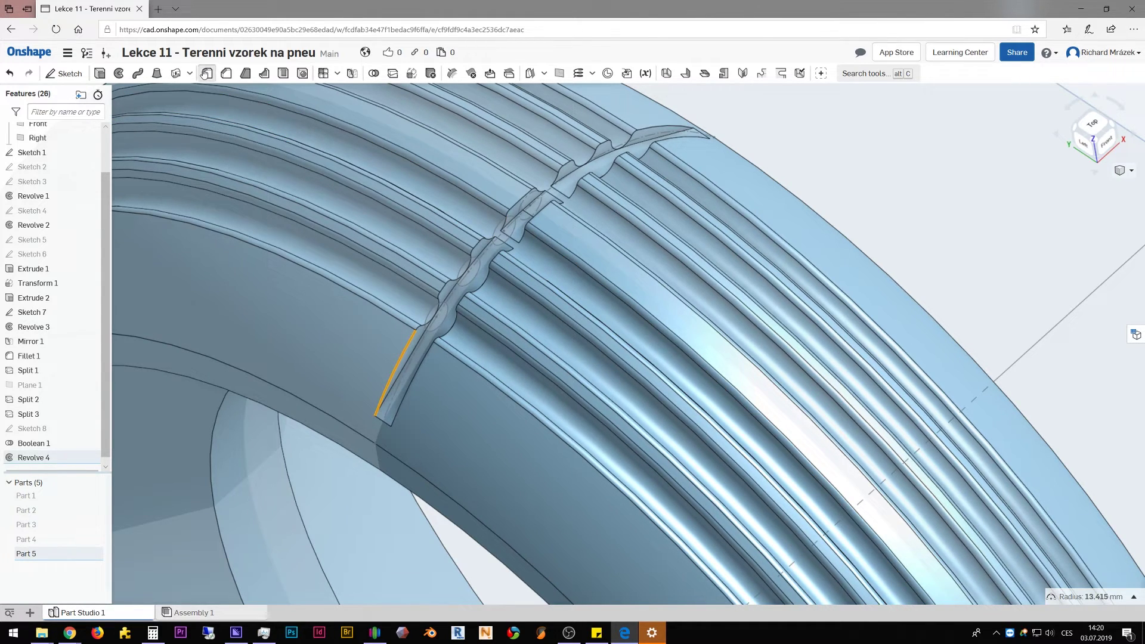
pyautogui.hotkey('shift', 'f')
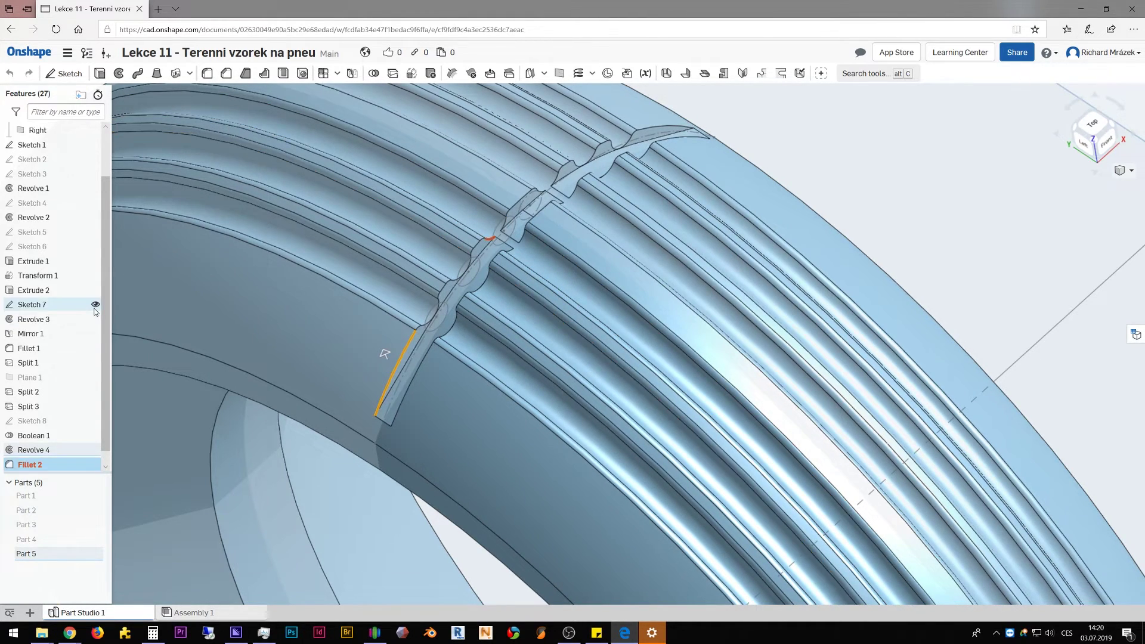
pyautogui.click(189, 169)
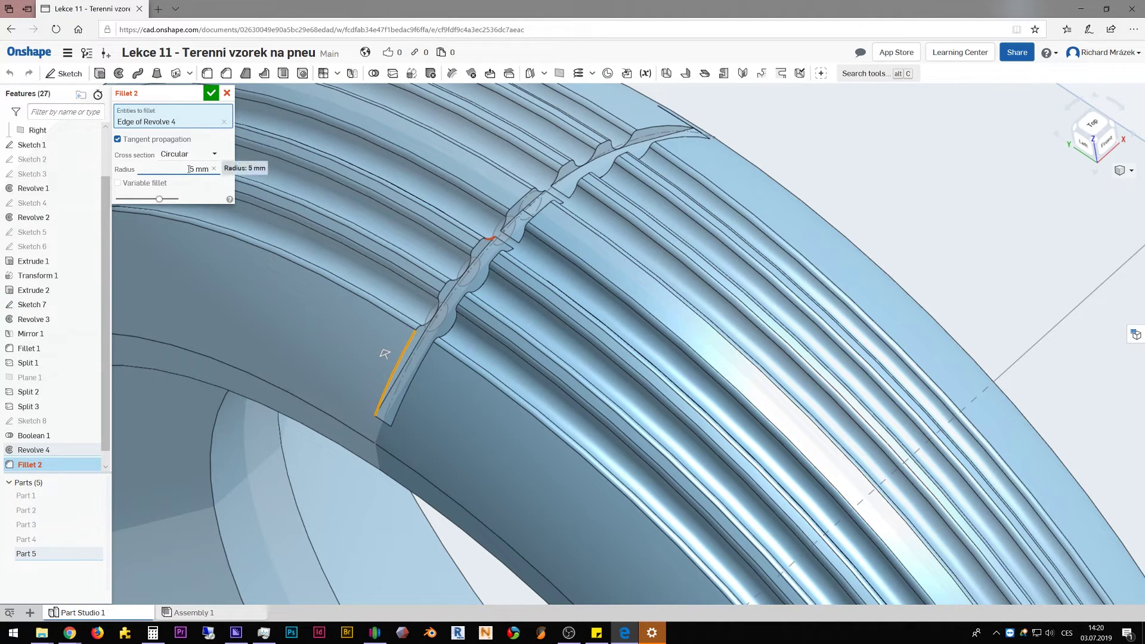
pyautogui.doubleClick(190, 169)
pyautogui.write('10')
pyautogui.write('5')
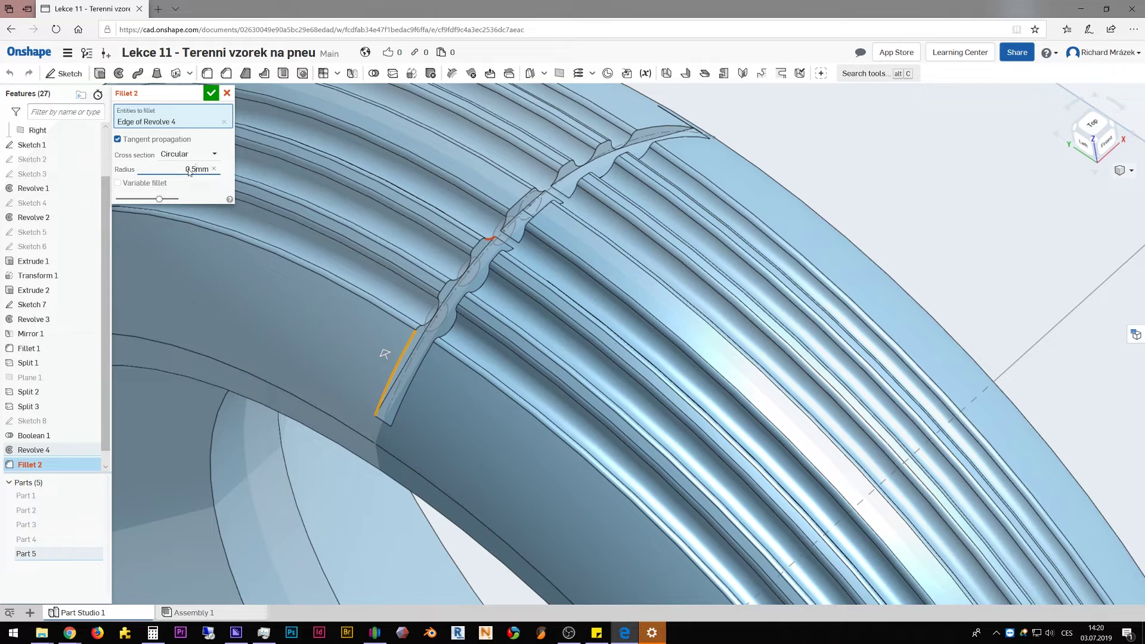
pyautogui.press('Return')
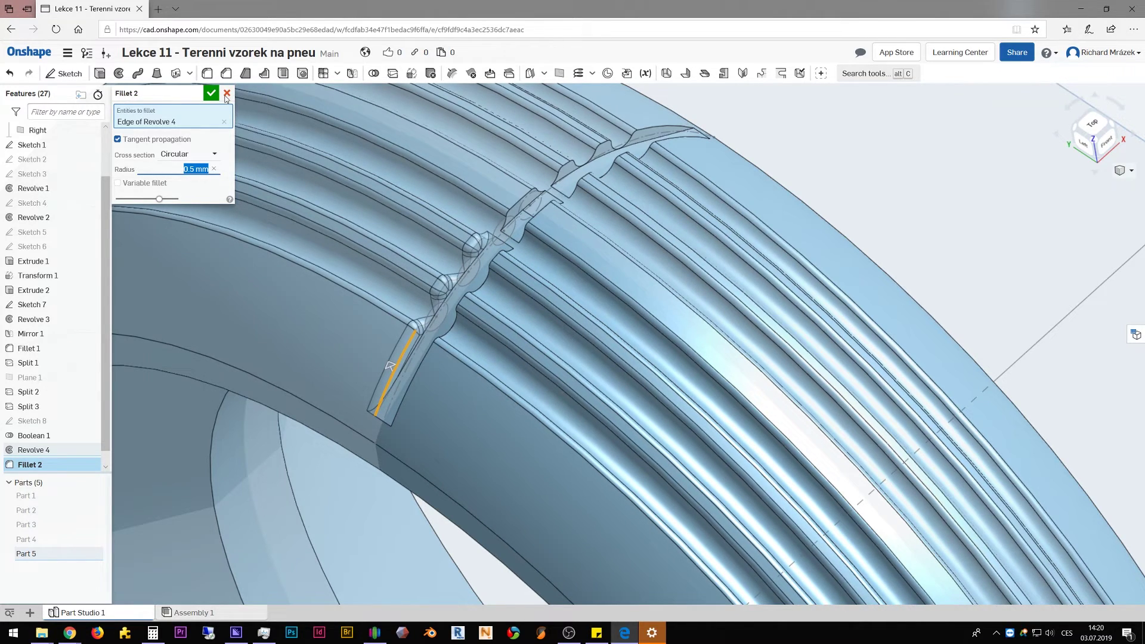
pyautogui.press('Return')
pyautogui.hotkey('ctrl', 'z')
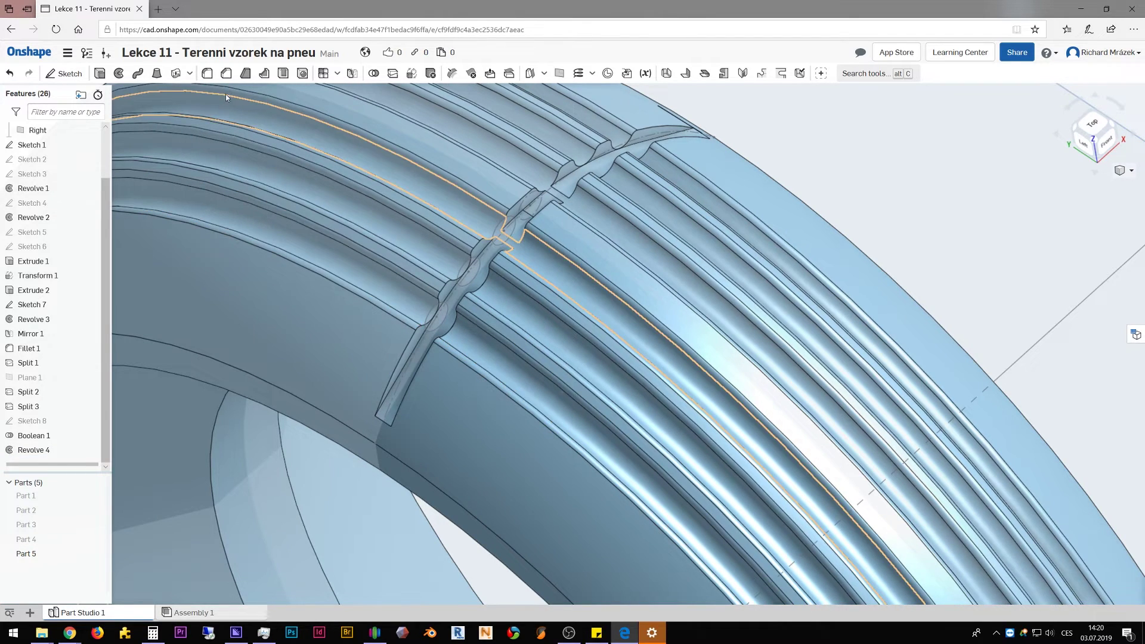
pyautogui.click(405, 346)
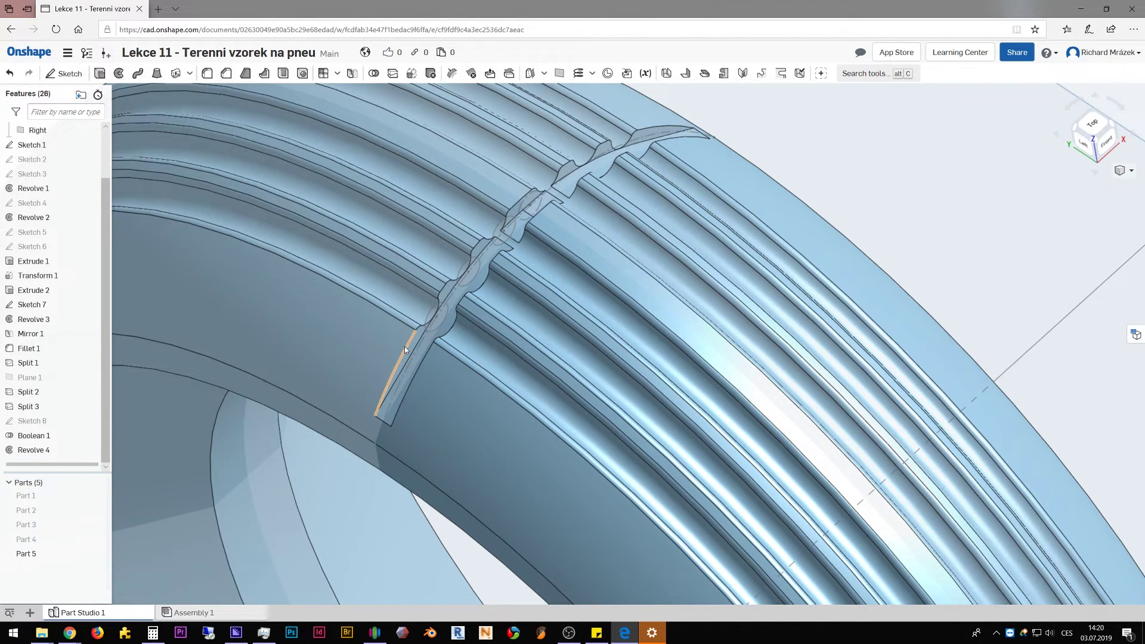
pyautogui.hotkey('shift', 'c')
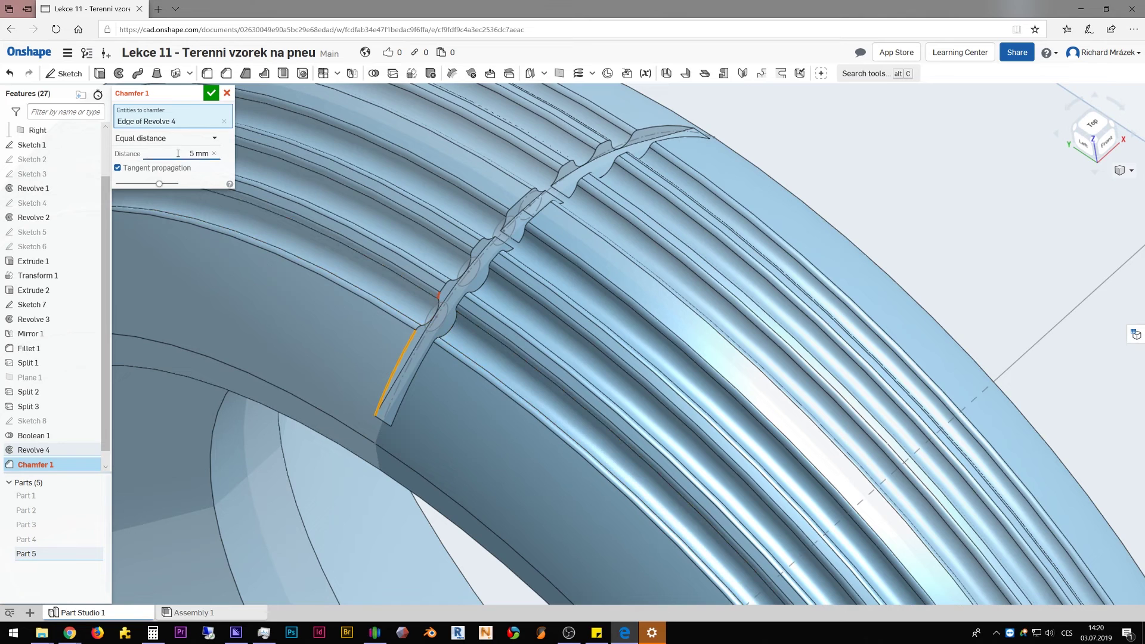
pyautogui.doubleClick(178, 154)
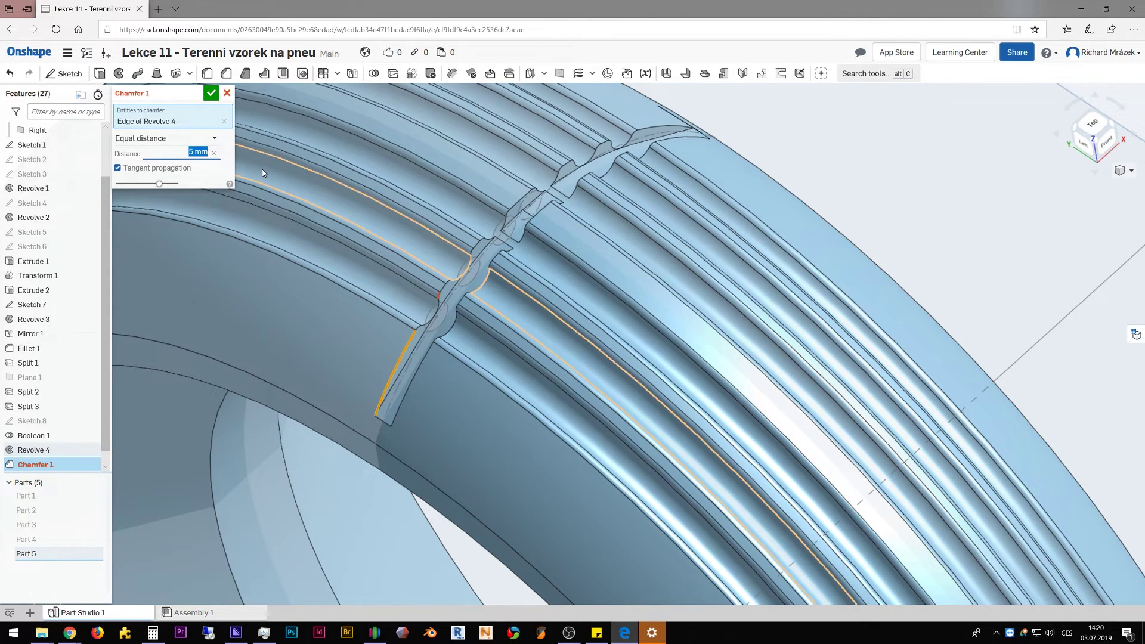
pyautogui.write('0.5')
pyautogui.press('Return')
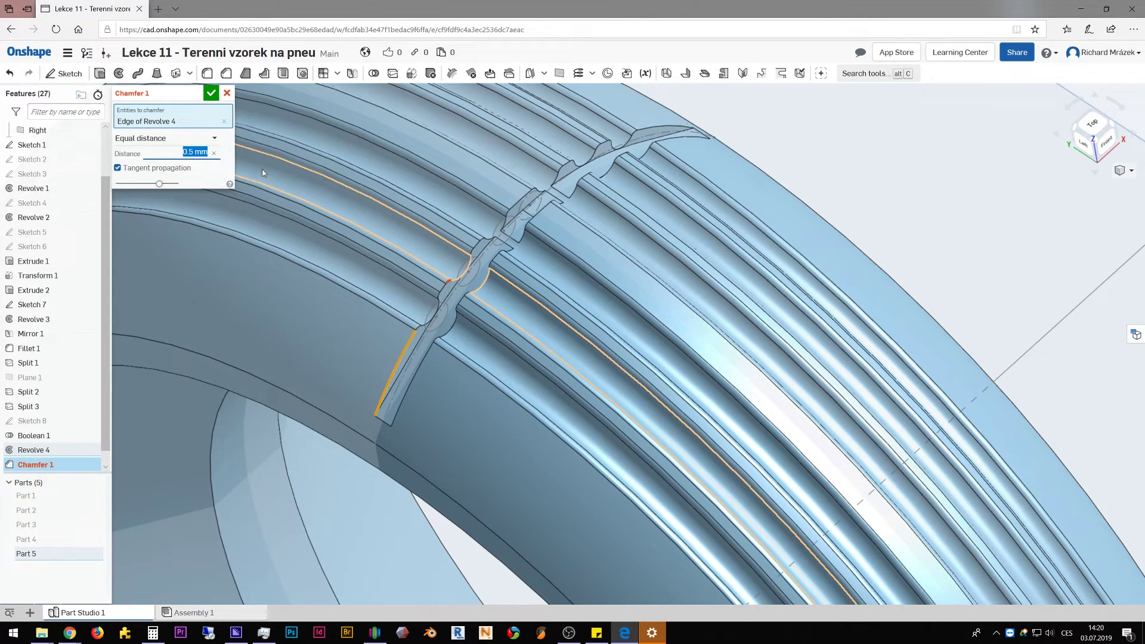
pyautogui.click(227, 93)
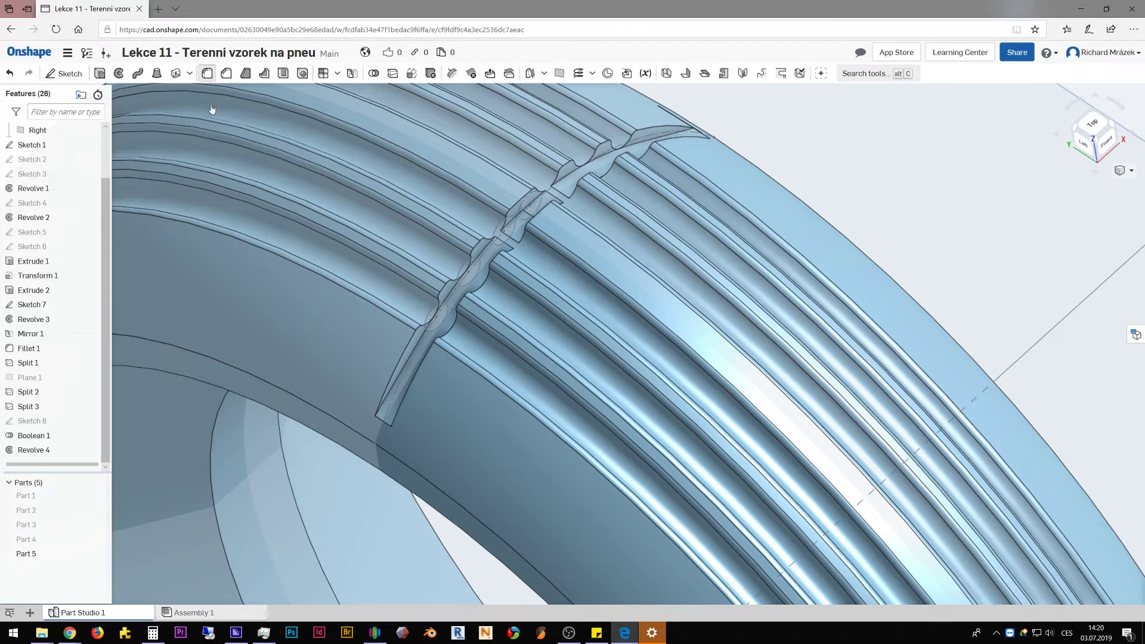
# Start a fillet with a 0.5 mm radius.
pyautogui.hotkey('shift', 'f')
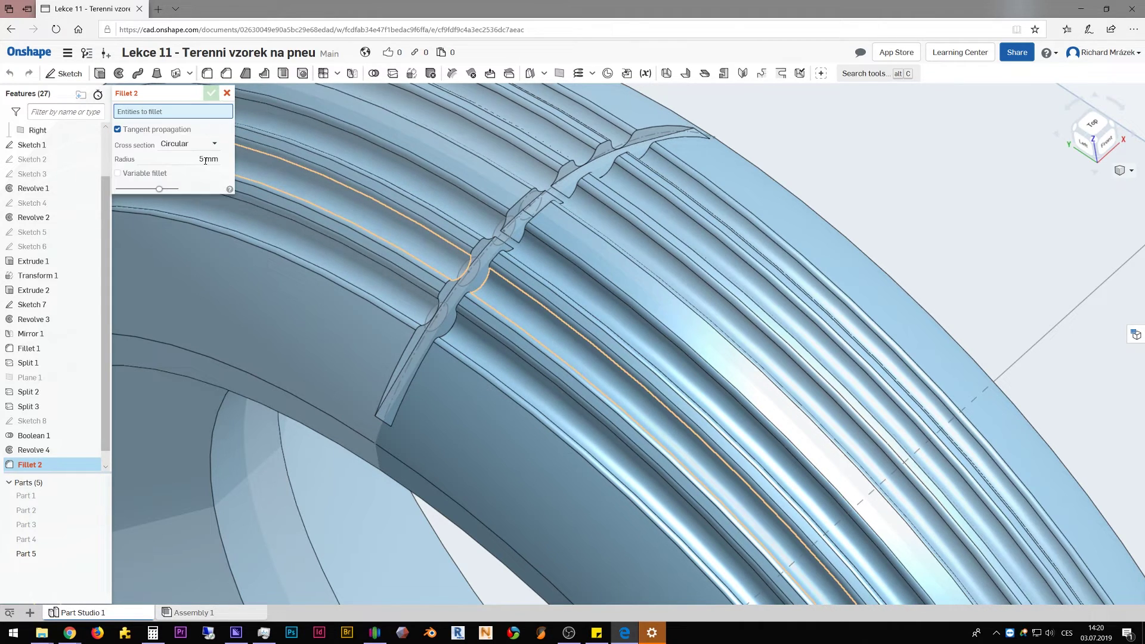
pyautogui.click(205, 160)
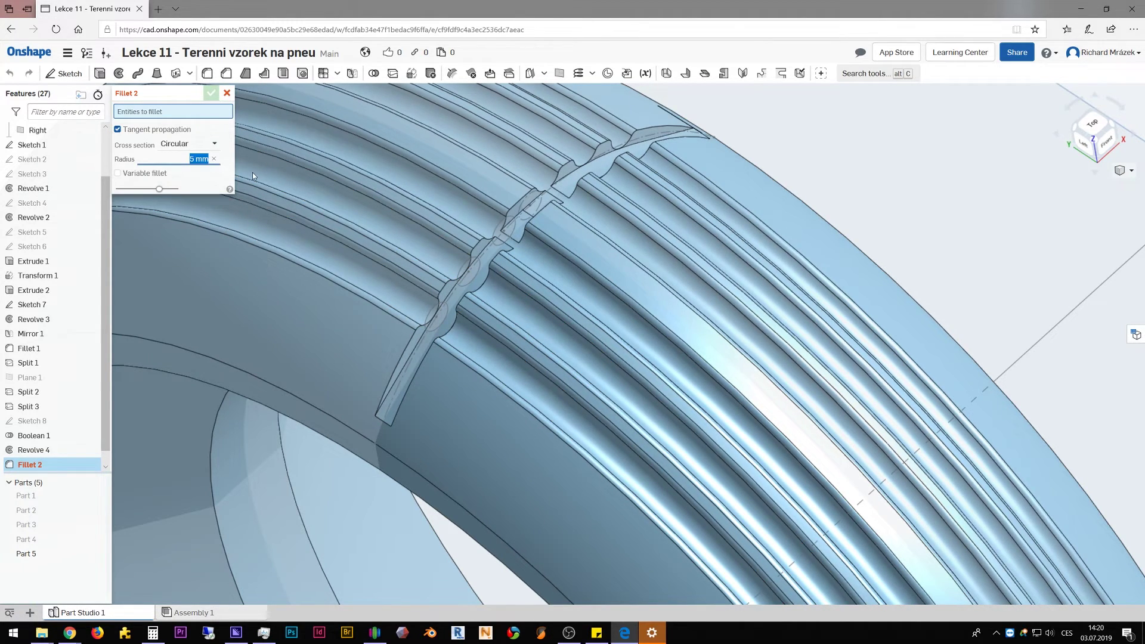
pyautogui.write('0.5')
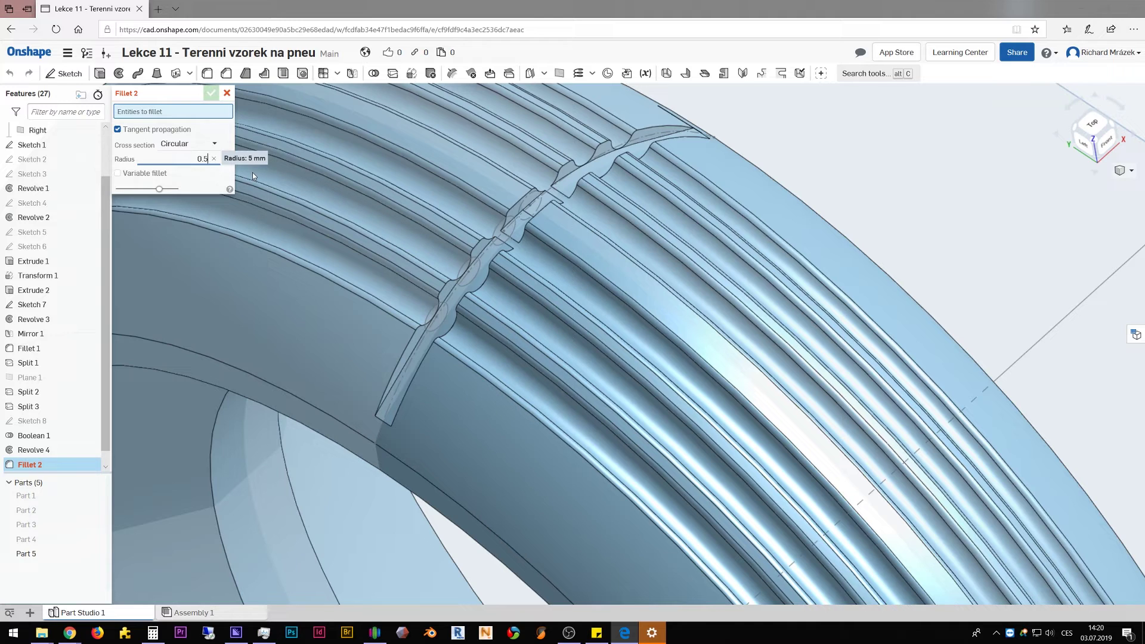
pyautogui.press('Return')
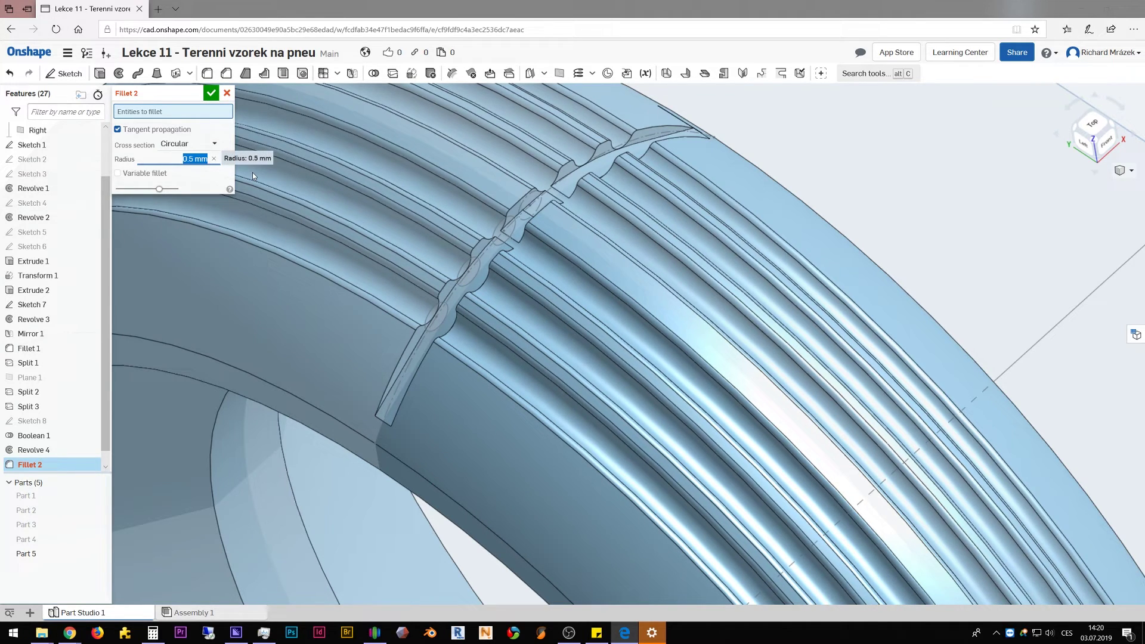
# Select six edges of the transverse groove and accept Fillet 2.
pyautogui.click(417, 338)
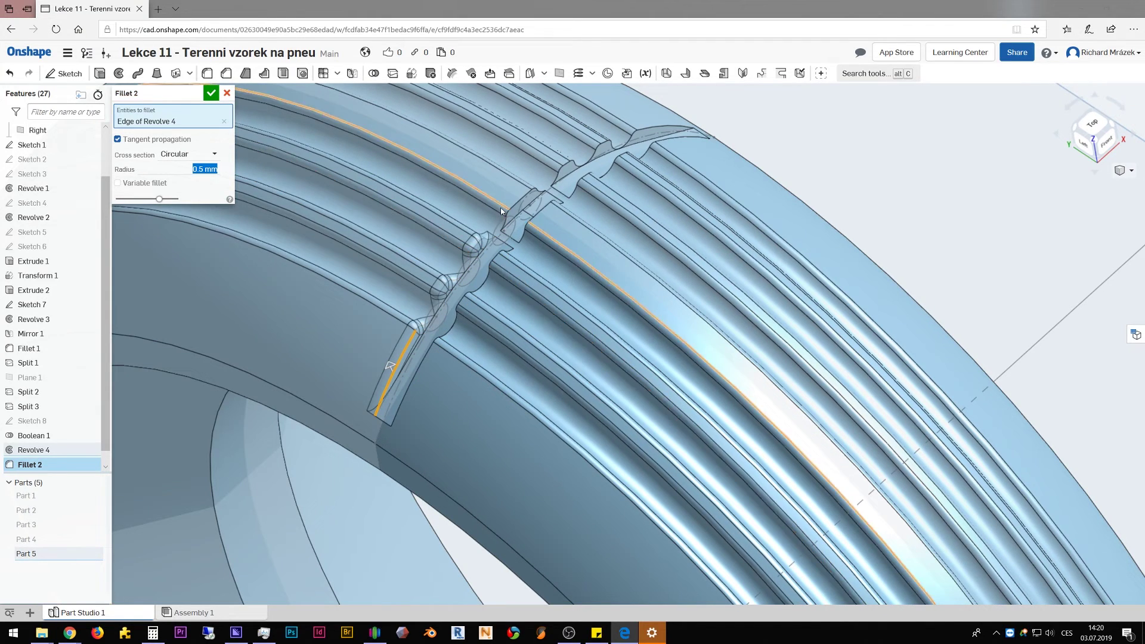
pyautogui.click(562, 209)
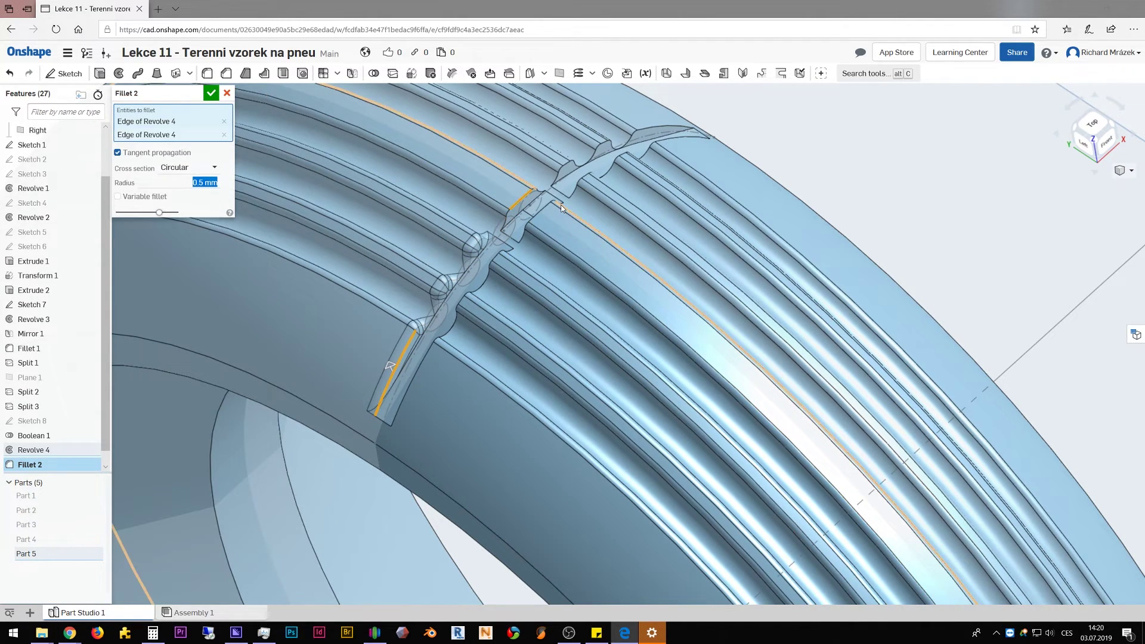
pyautogui.click(565, 165)
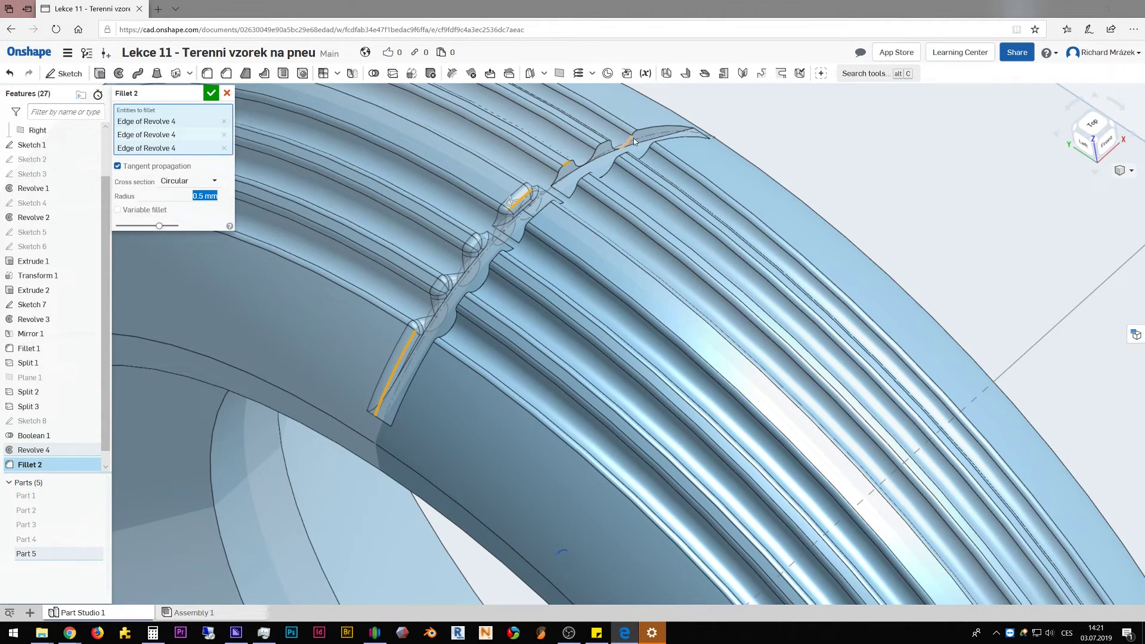
pyautogui.click(664, 138)
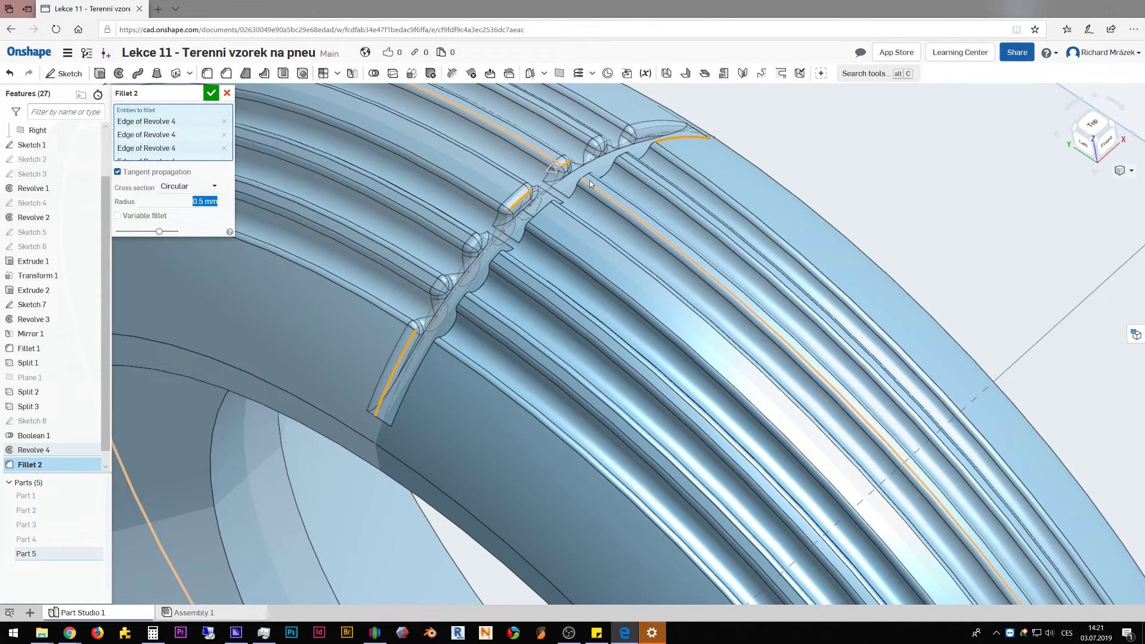
pyautogui.click(544, 209)
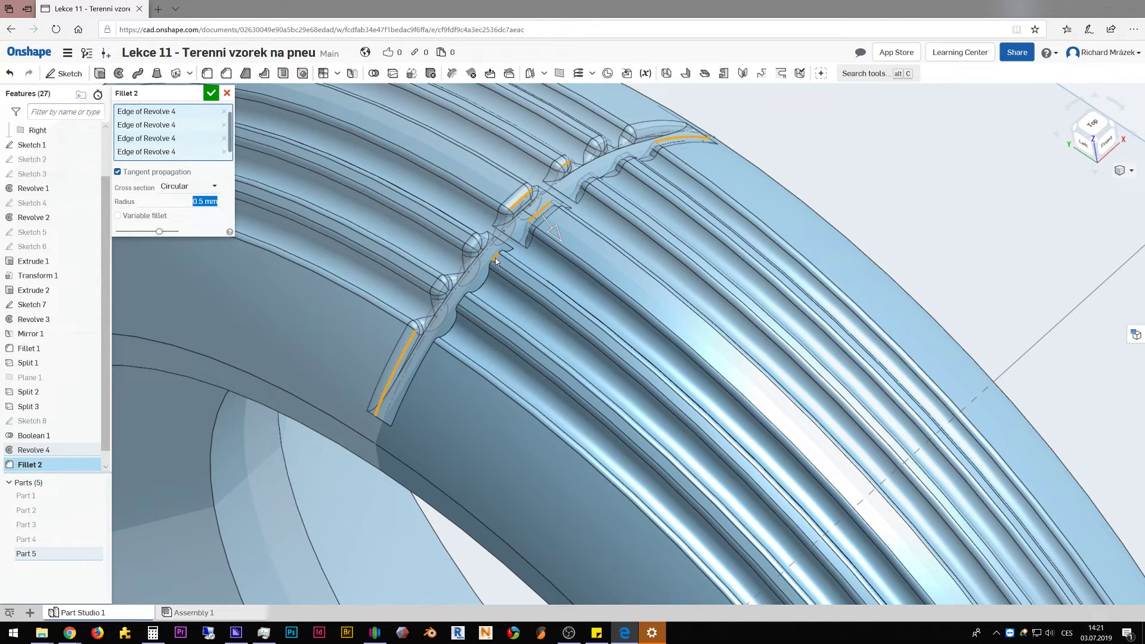
pyautogui.click(496, 260)
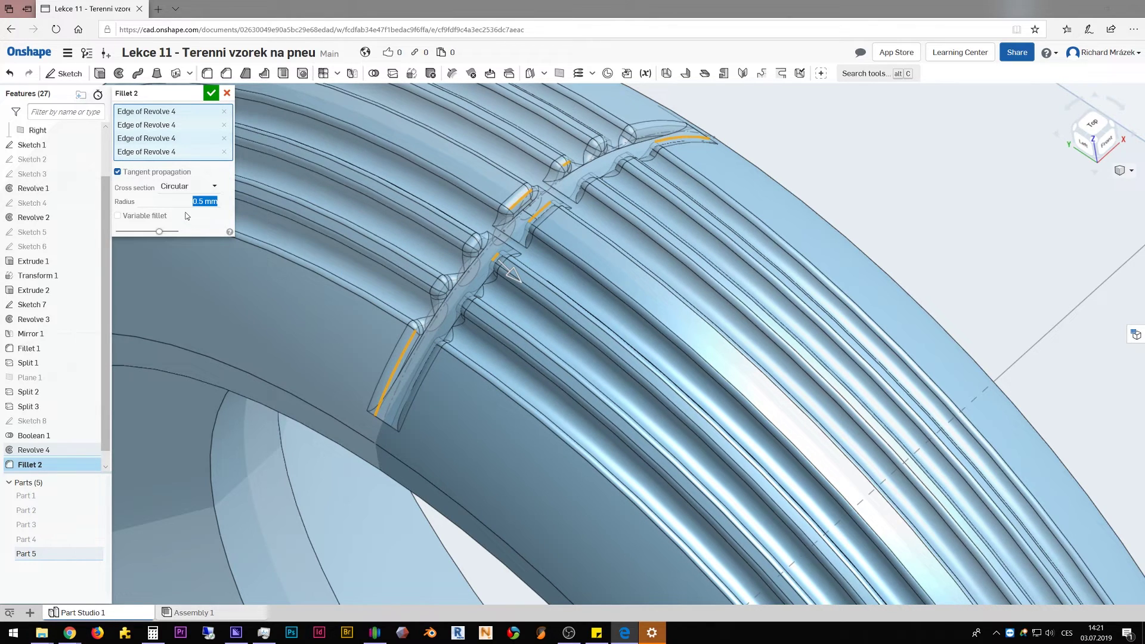
pyautogui.press('Return')
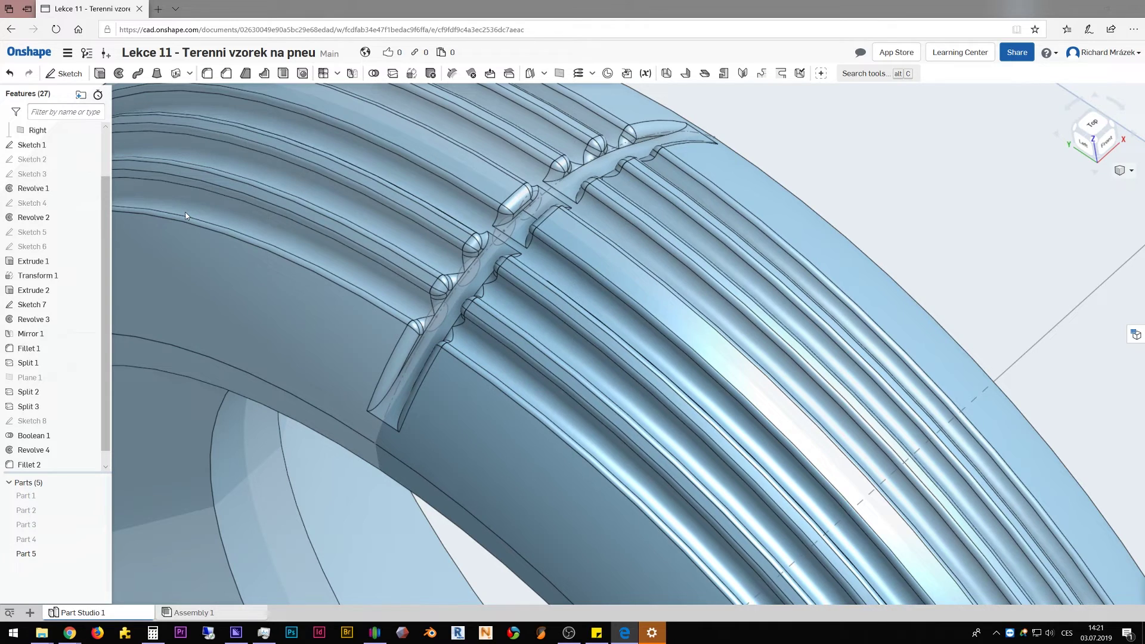
# Reopen Fillet 2, reduce its radius to 0.2 mm and confirm it.
pyautogui.scroll(-1, 39, 442)
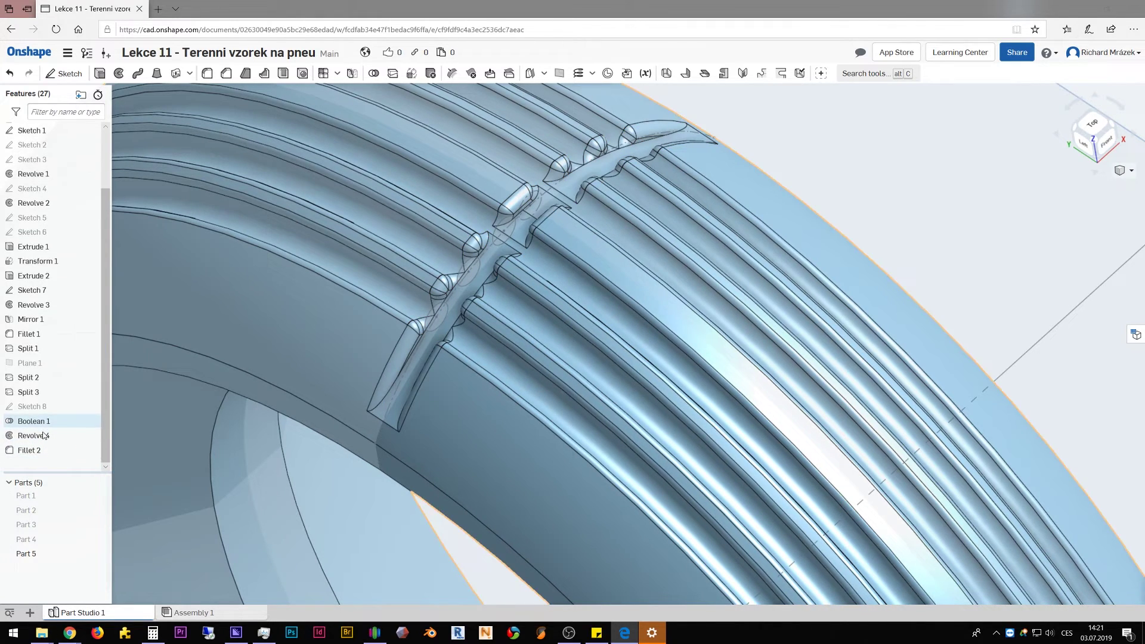
pyautogui.doubleClick(228, 416)
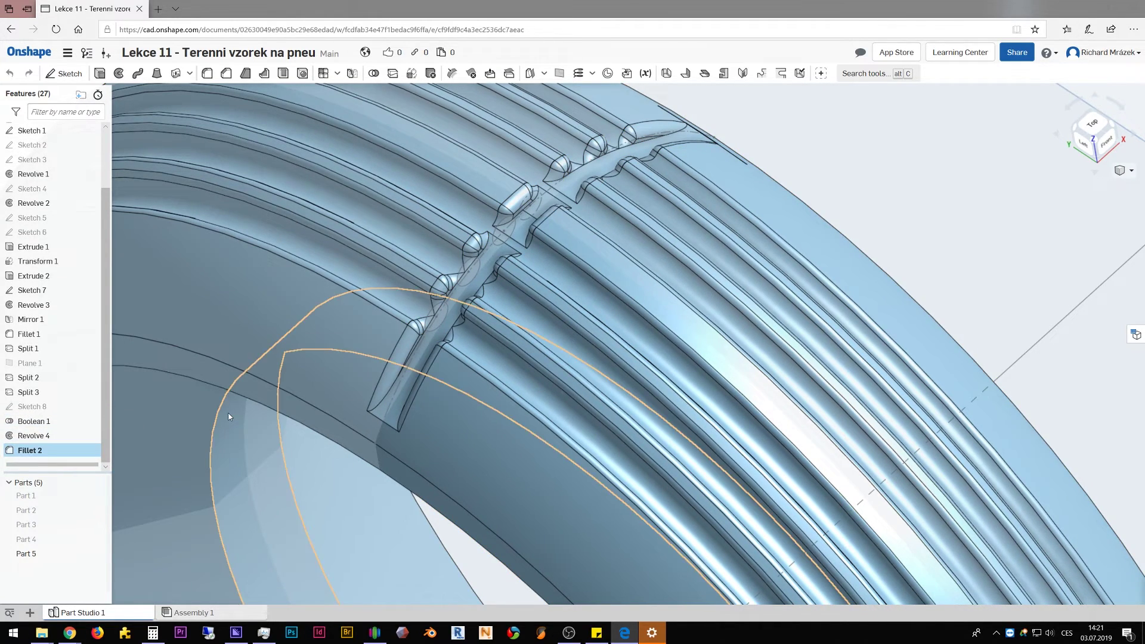
pyautogui.click(199, 202)
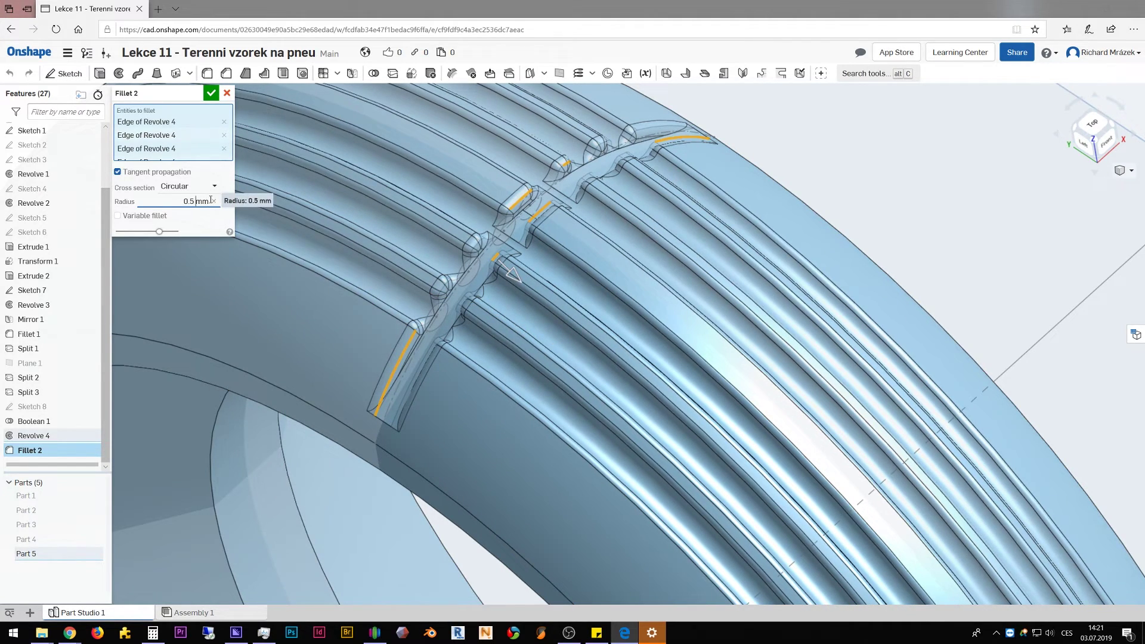
pyautogui.click(214, 202)
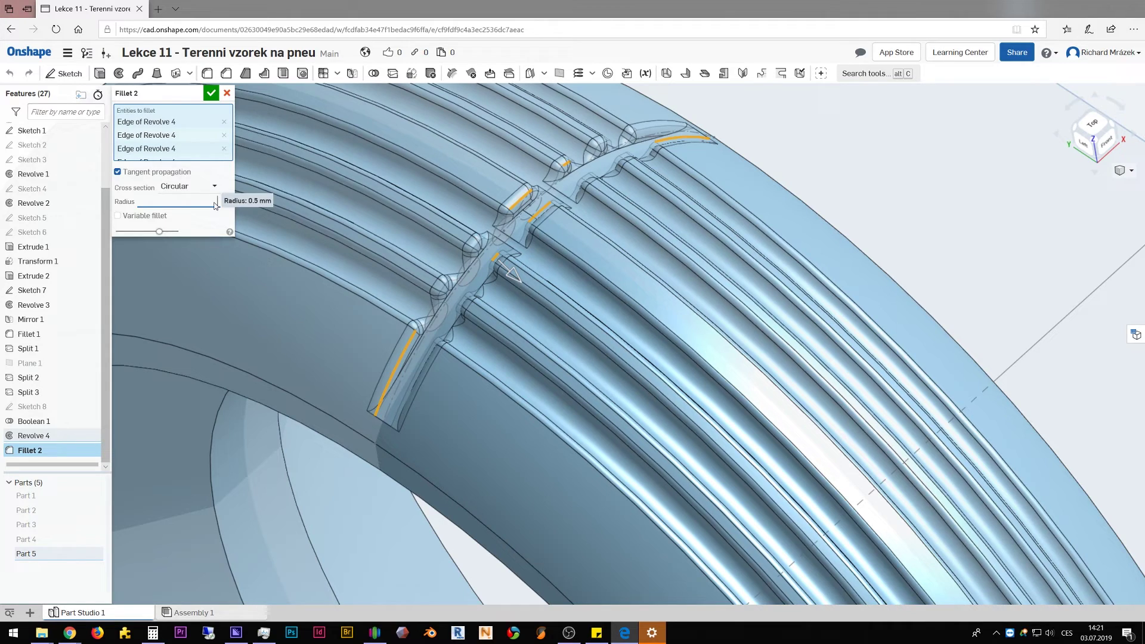
pyautogui.write('0.2')
pyautogui.press('Return')
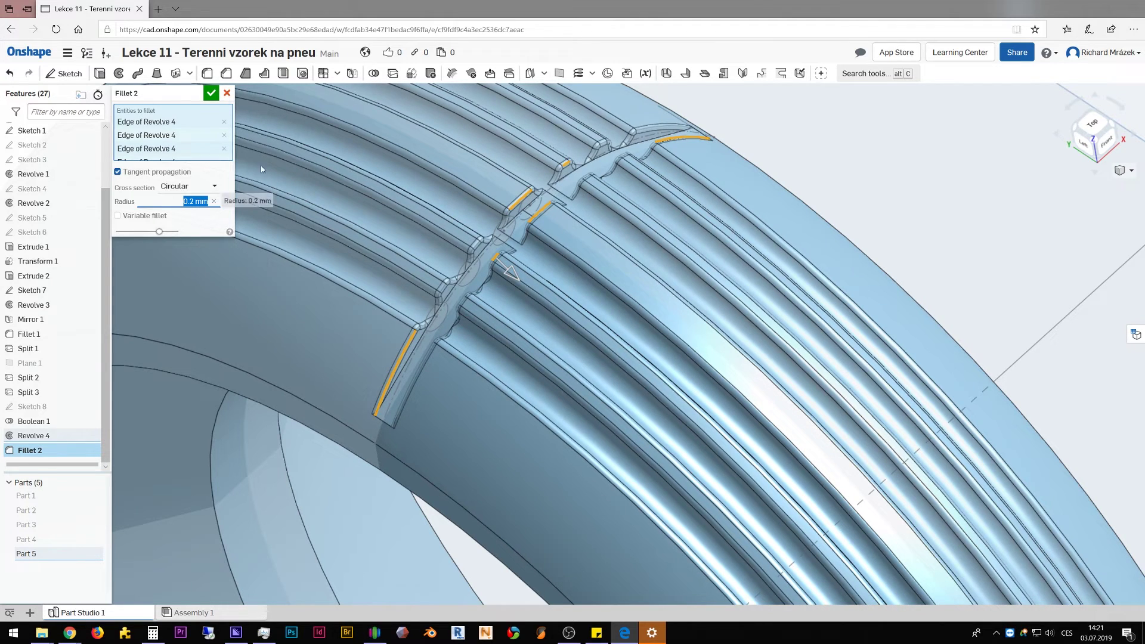
pyautogui.click(212, 94)
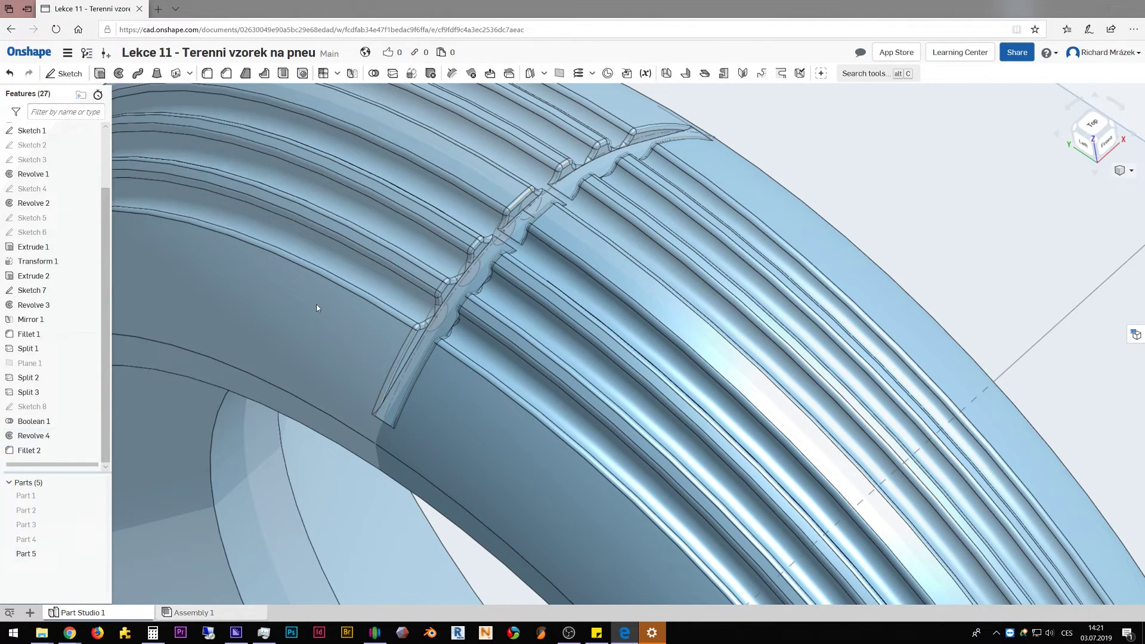
# Start a circular pattern set to Feature pattern mode.
pyautogui.scroll(-2, 317, 308)
pyautogui.scroll(-4, 317, 308)
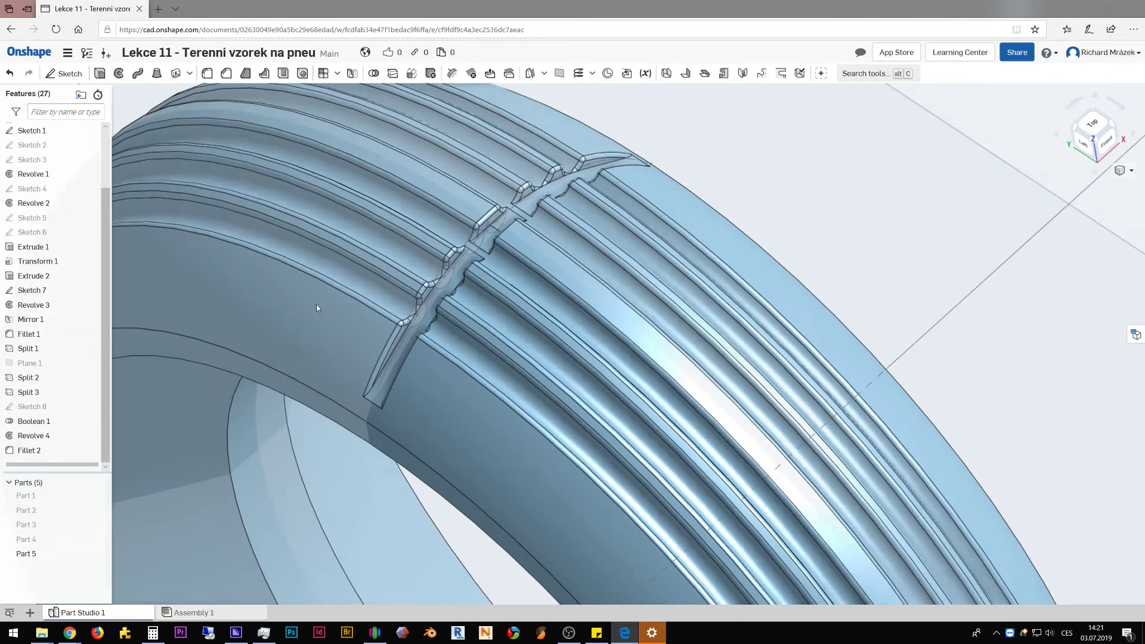
pyautogui.scroll(-3, 317, 307)
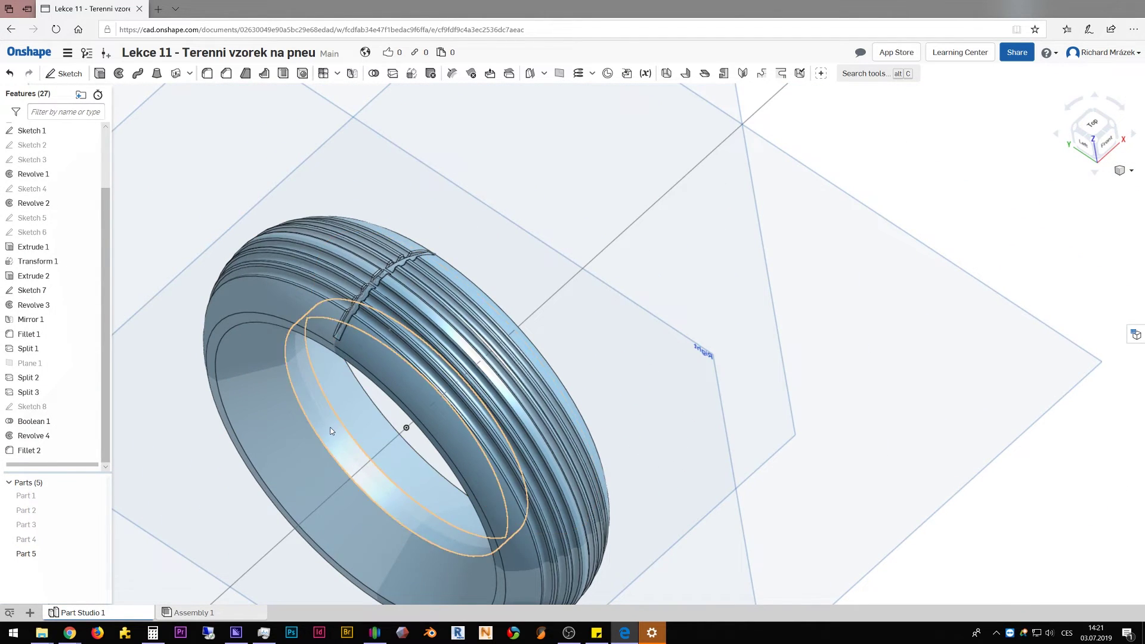
pyautogui.moveTo(340, 369)
pyautogui.mouseDown(button='right')
pyautogui.moveTo(363, 406)
pyautogui.moveTo(385, 390)
pyautogui.moveTo(414, 258)
pyautogui.mouseUp(button='right')
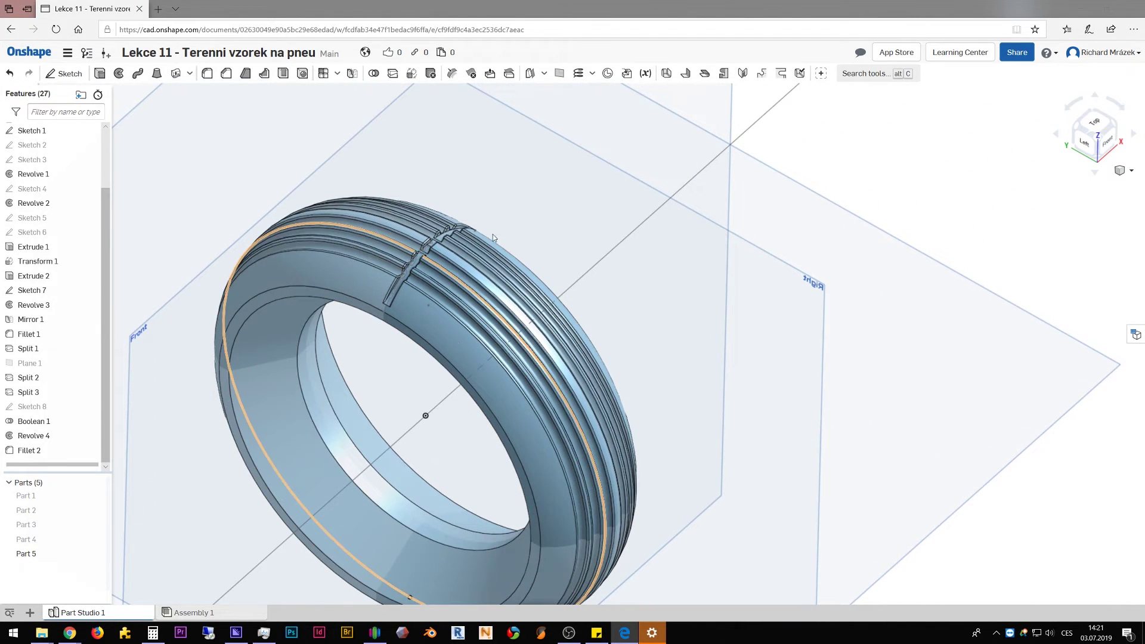
pyautogui.click(337, 74)
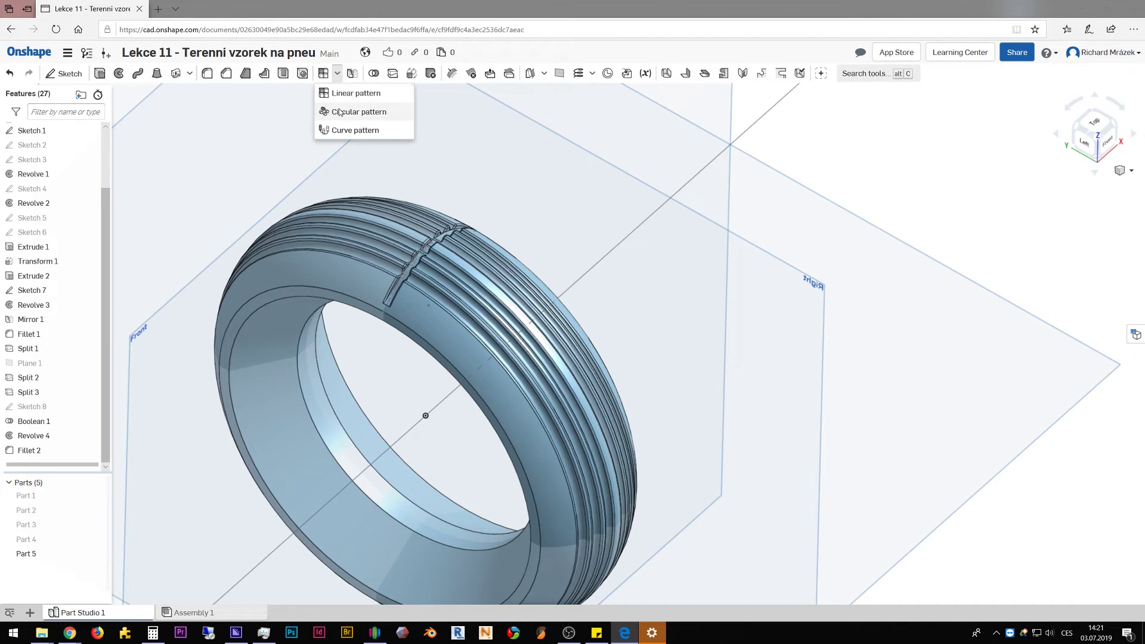
pyautogui.click(340, 112)
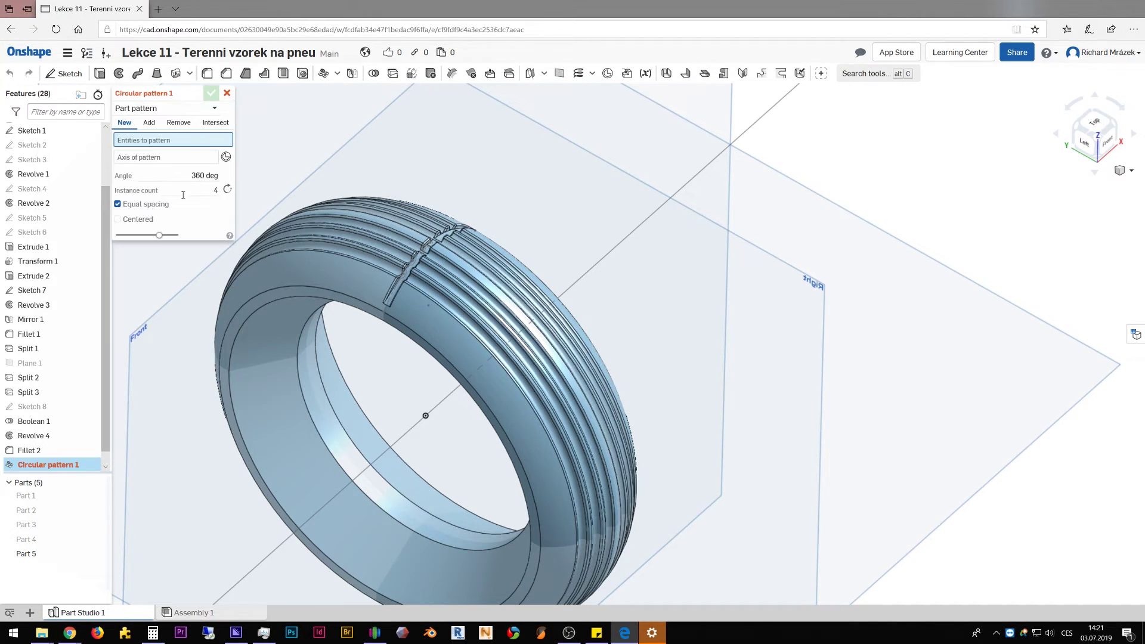
pyautogui.click(219, 111)
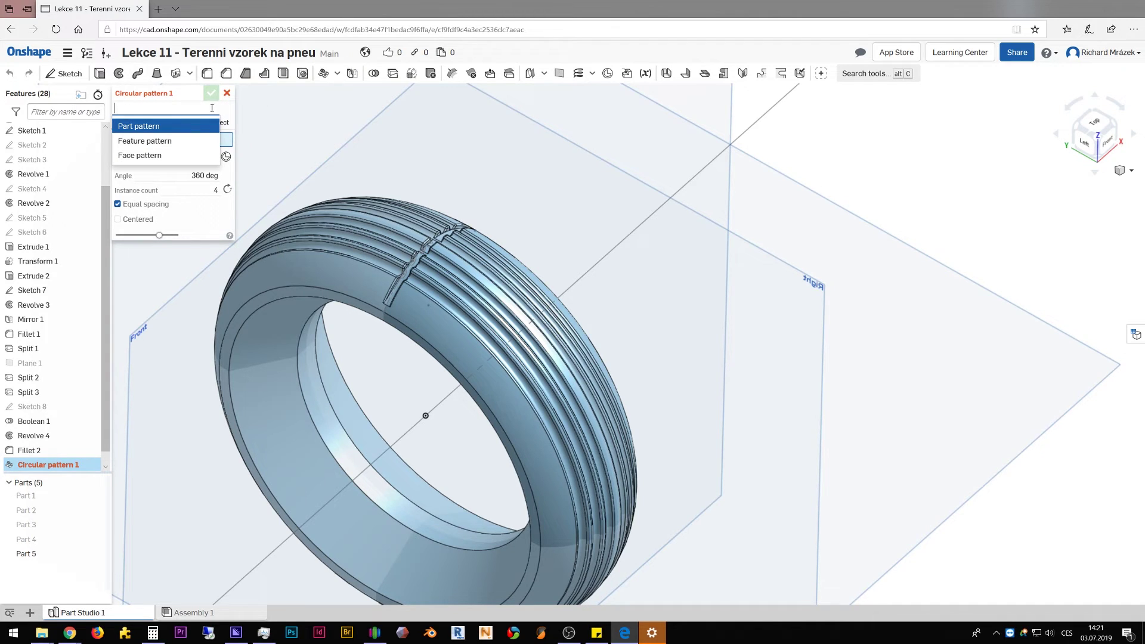
pyautogui.click(171, 144)
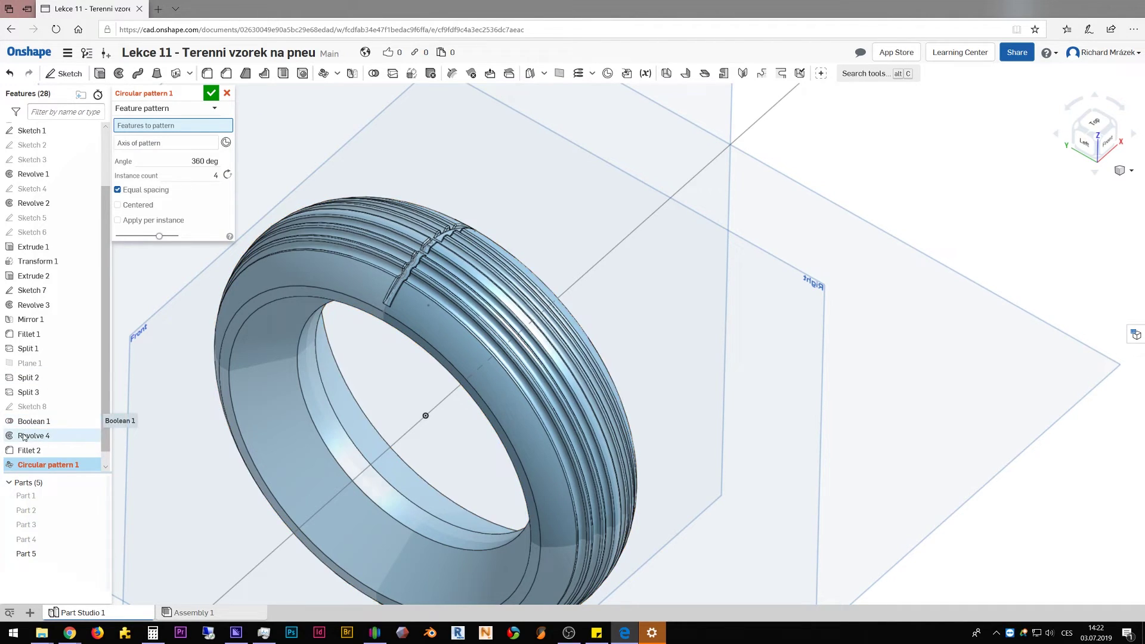
pyautogui.moveTo(34, 435)
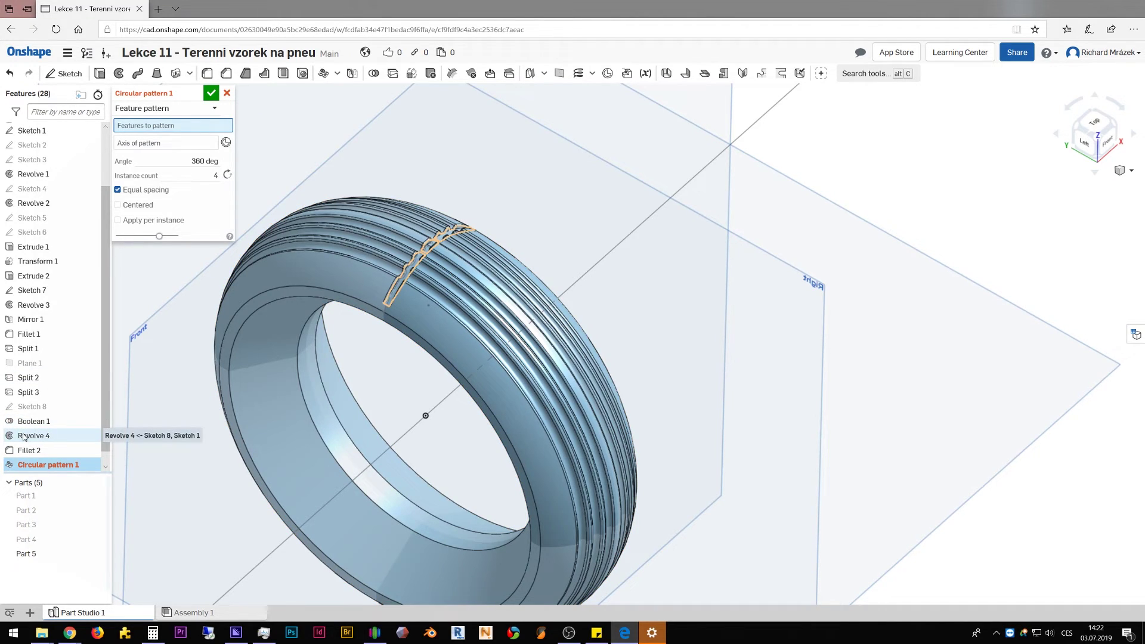
# Pattern Revolve 4 and Fillet 2 around the tire's Sketch 1 central axis.
pyautogui.click(24, 436)
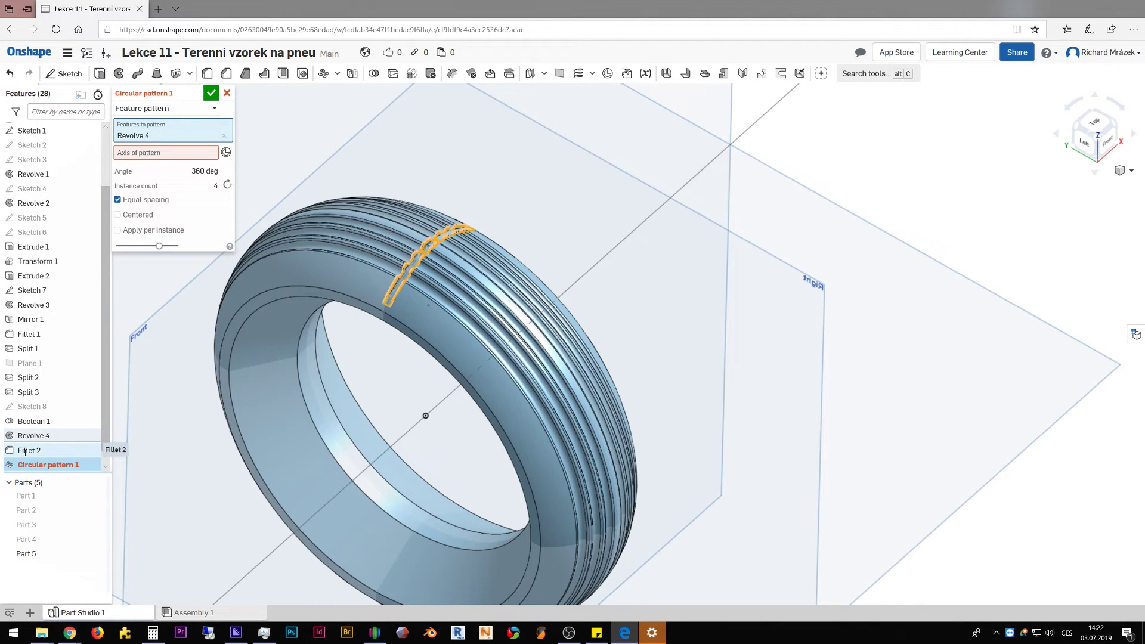
pyautogui.click(25, 451)
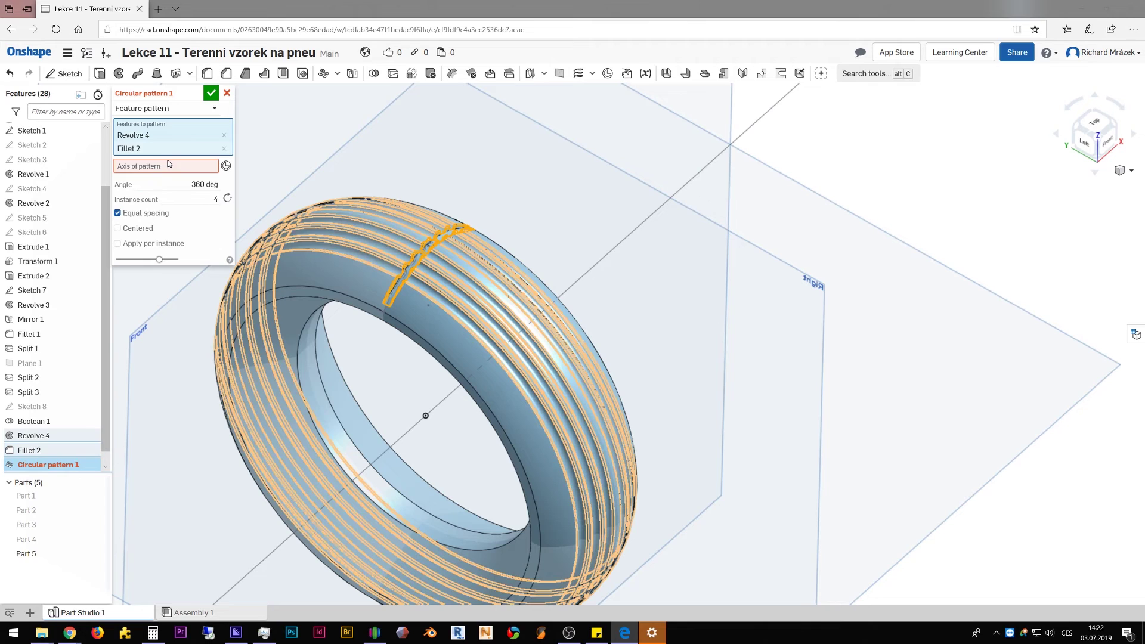
pyautogui.click(169, 166)
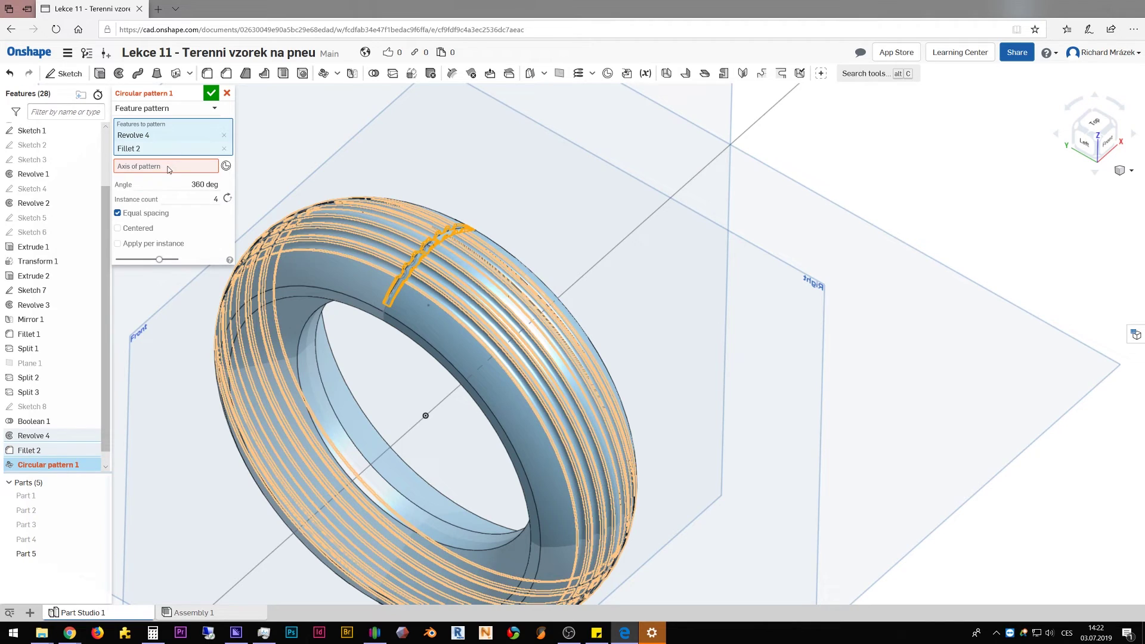
pyautogui.click(628, 239)
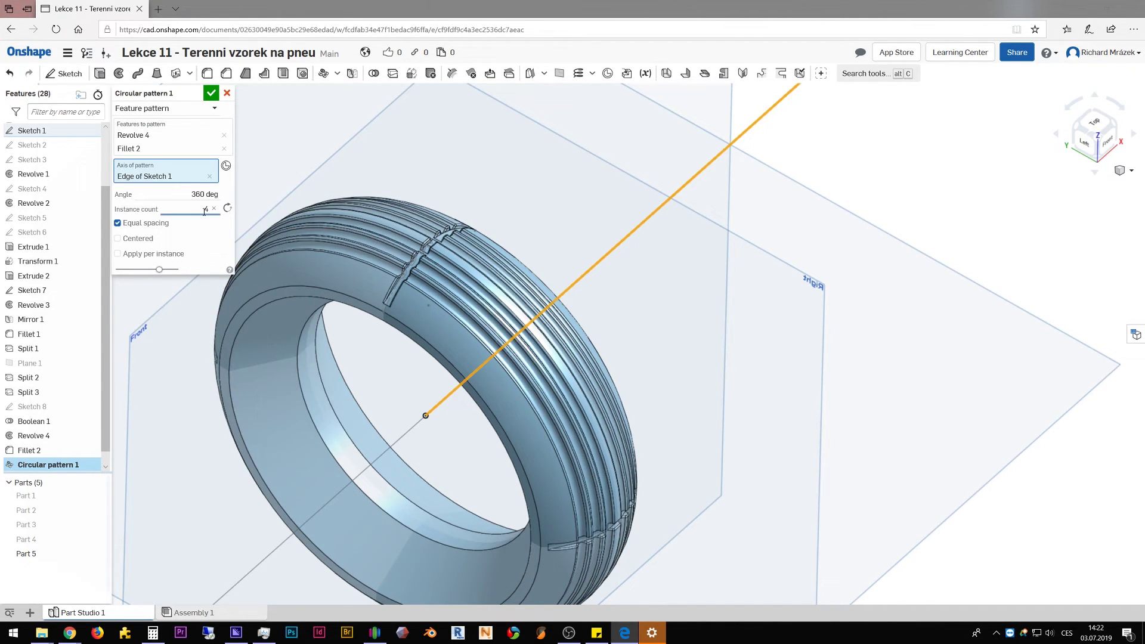
pyautogui.click(203, 208)
# Apply 60 instances, then raise the pattern count to 75 and check the preview.
pyautogui.write('60')
pyautogui.press('Return')
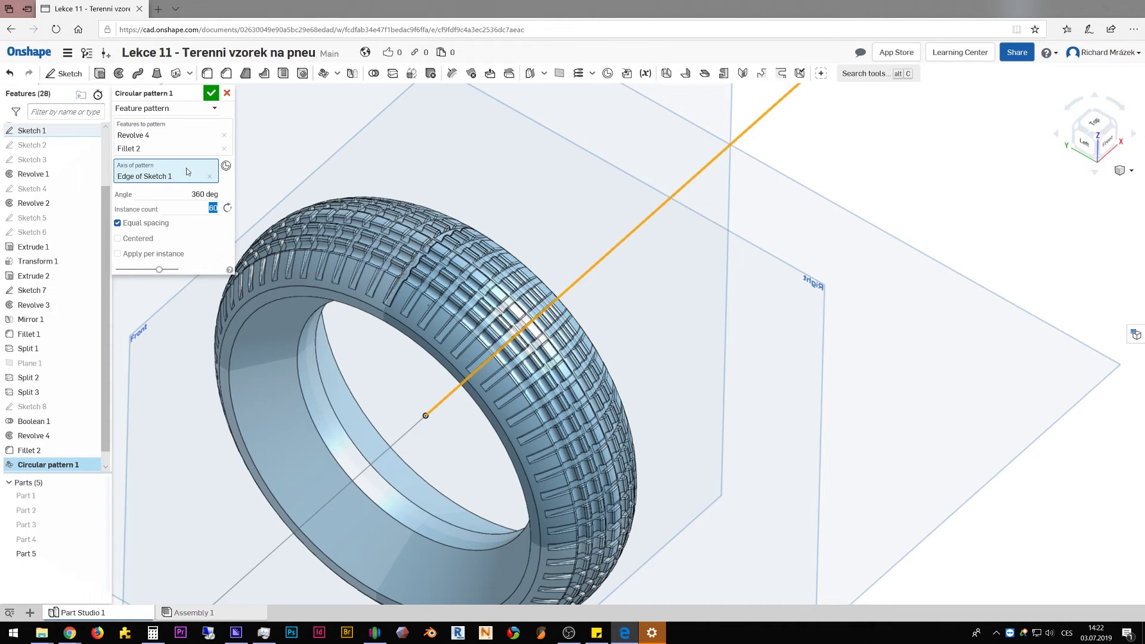
pyautogui.click(214, 210)
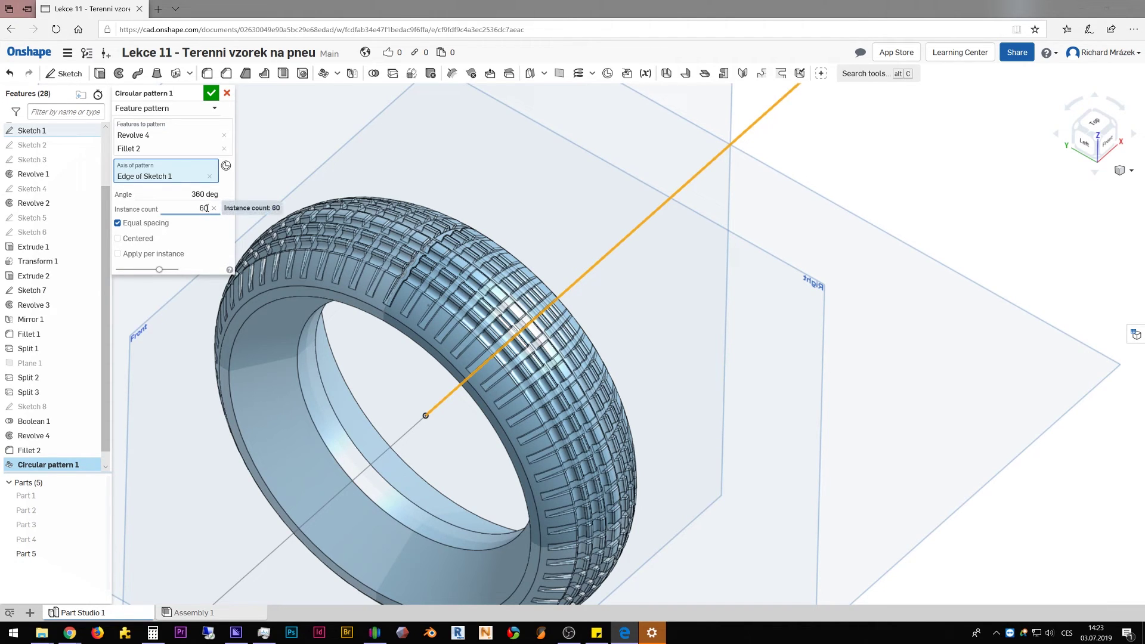
pyautogui.doubleClick(202, 205)
pyautogui.write('75')
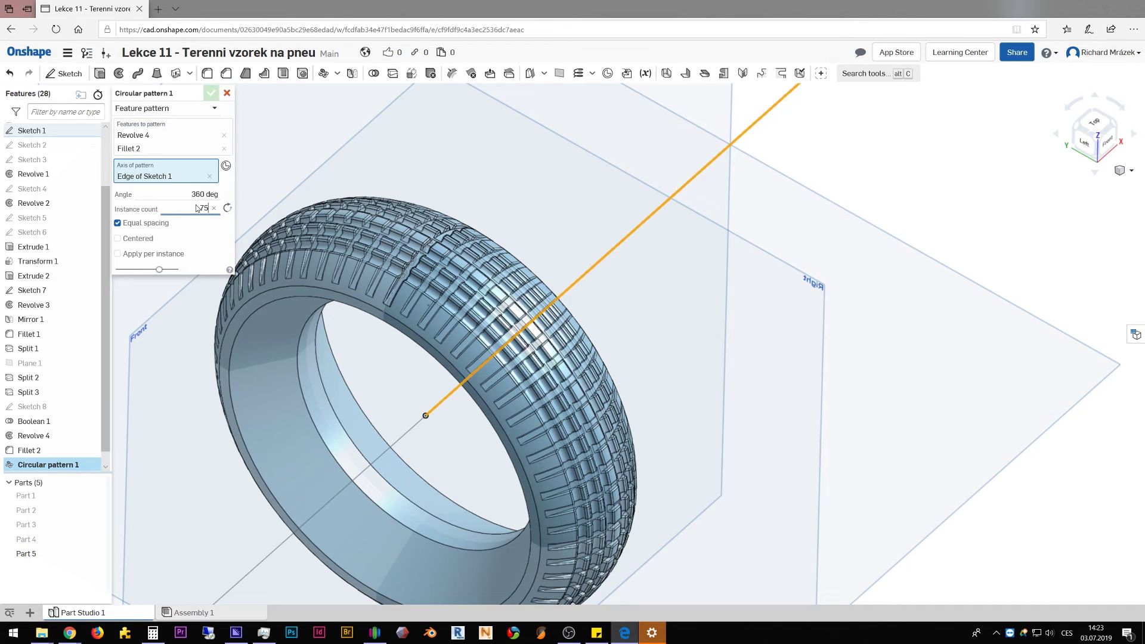
pyautogui.doubleClick(198, 208)
pyautogui.moveTo(656, 568)
pyautogui.mouseDown(button='right')
pyautogui.moveTo(700, 585)
pyautogui.moveTo(667, 551)
pyautogui.moveTo(671, 561)
pyautogui.moveTo(681, 460)
pyautogui.moveTo(555, 566)
pyautogui.mouseUp(button='right')
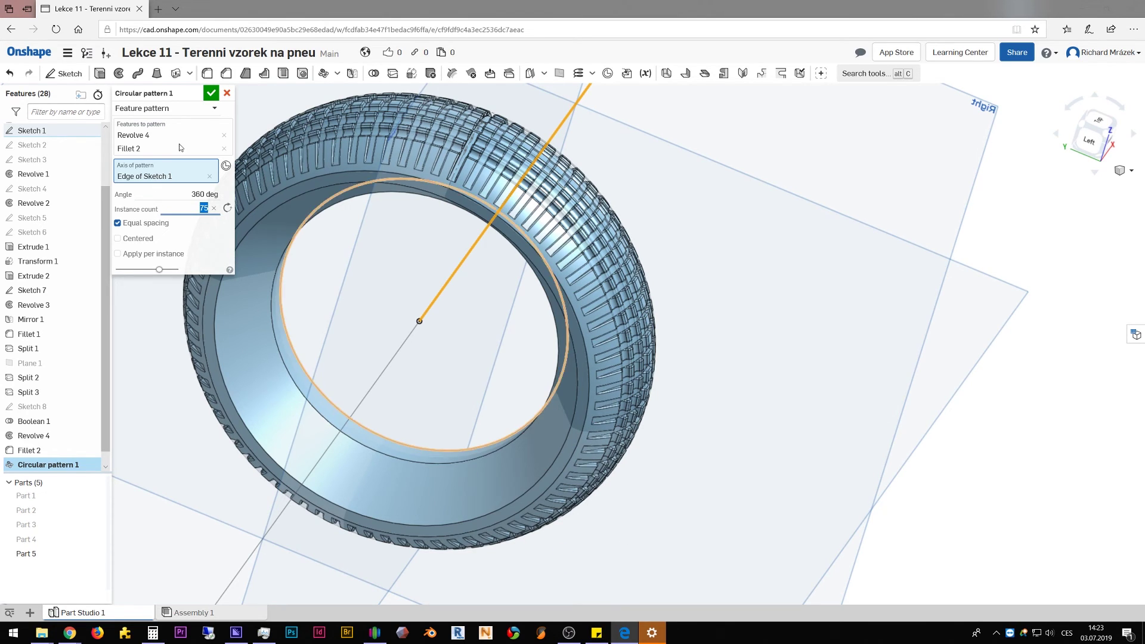
# Commit Circular pattern 1 and orbit to inspect the grooved tire.
pyautogui.click(210, 95)
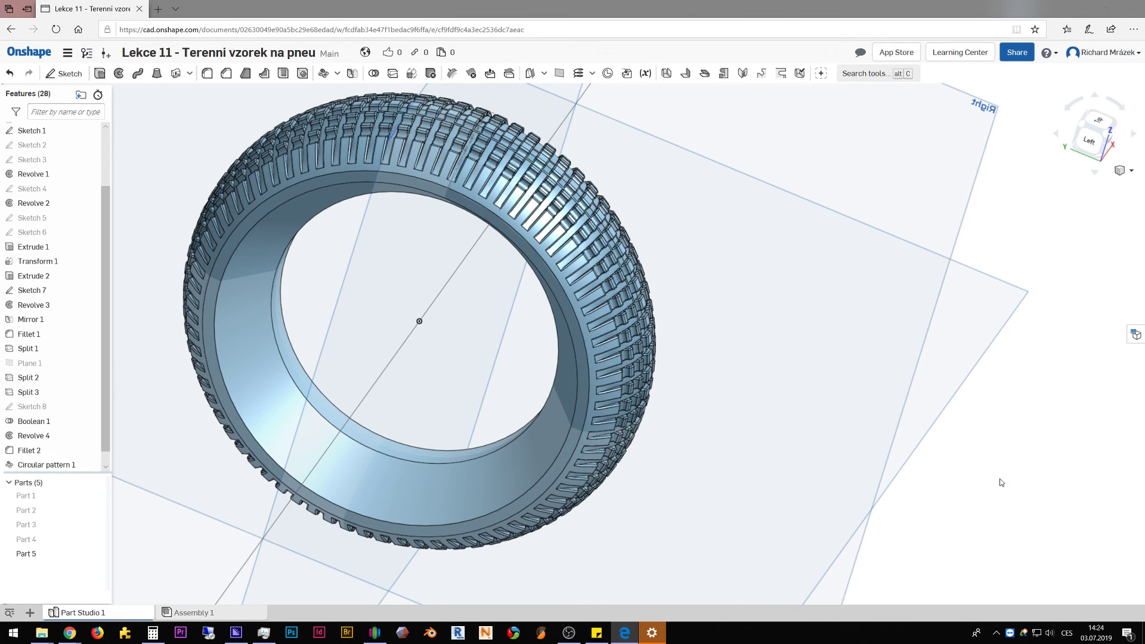
pyautogui.moveTo(1000, 478)
pyautogui.mouseDown(button='right')
pyautogui.moveTo(906, 514)
pyautogui.moveTo(966, 470)
pyautogui.moveTo(964, 488)
pyautogui.moveTo(990, 470)
pyautogui.moveTo(956, 460)
pyautogui.moveTo(938, 488)
pyautogui.moveTo(905, 411)
pyautogui.moveTo(924, 303)
pyautogui.moveTo(936, 295)
pyautogui.moveTo(947, 311)
pyautogui.moveTo(835, 346)
pyautogui.moveTo(831, 358)
pyautogui.moveTo(853, 359)
pyautogui.moveTo(885, 385)
pyautogui.mouseUp(button='right')
pyautogui.scroll(-5, 964, 488)
pyautogui.scroll(5, 965, 488)
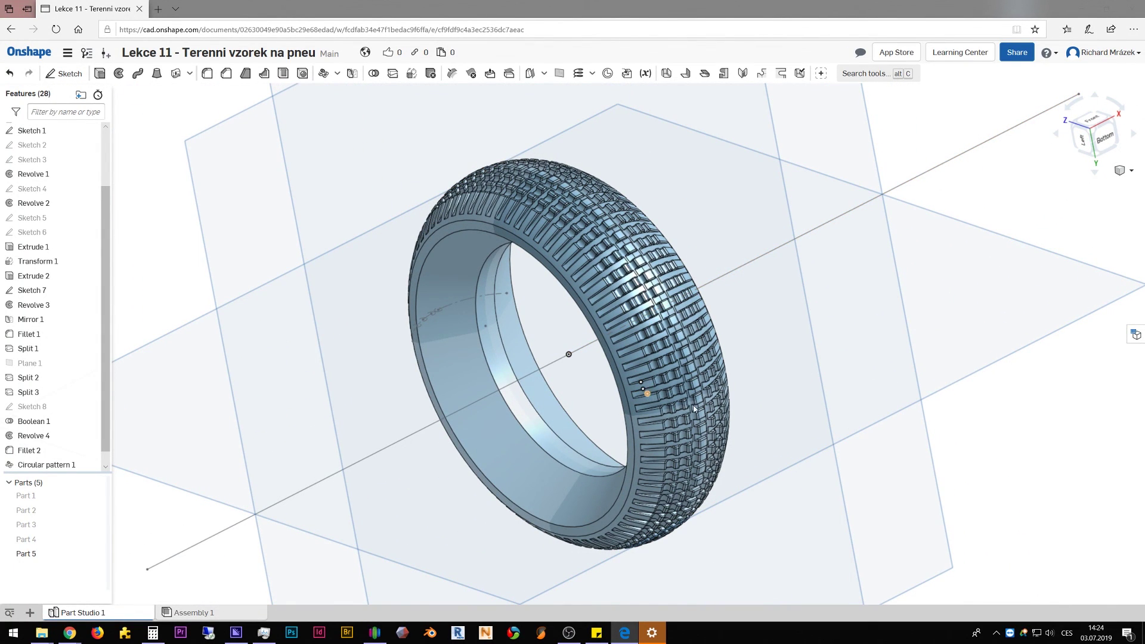
pyautogui.moveTo(695, 408)
pyautogui.mouseDown(button='right')
pyautogui.moveTo(644, 315)
pyautogui.moveTo(704, 442)
pyautogui.moveTo(723, 410)
pyautogui.moveTo(808, 373)
pyautogui.moveTo(771, 397)
pyautogui.moveTo(710, 388)
pyautogui.moveTo(688, 420)
pyautogui.mouseUp(button='right')
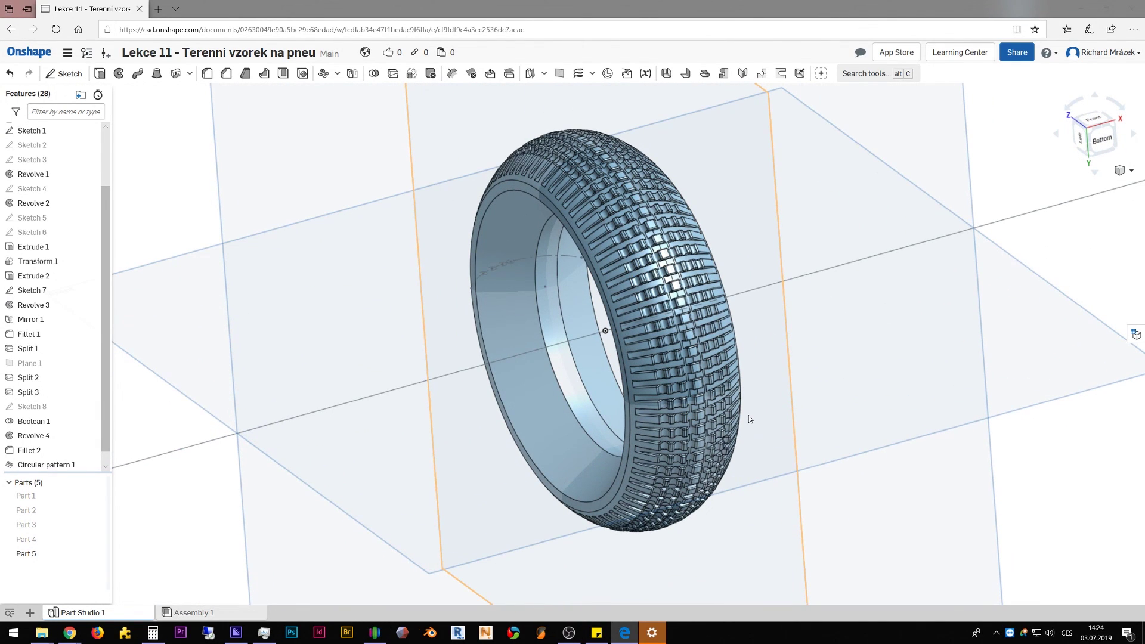
pyautogui.scroll(-1, 669, 228)
pyautogui.scroll(-1, 669, 229)
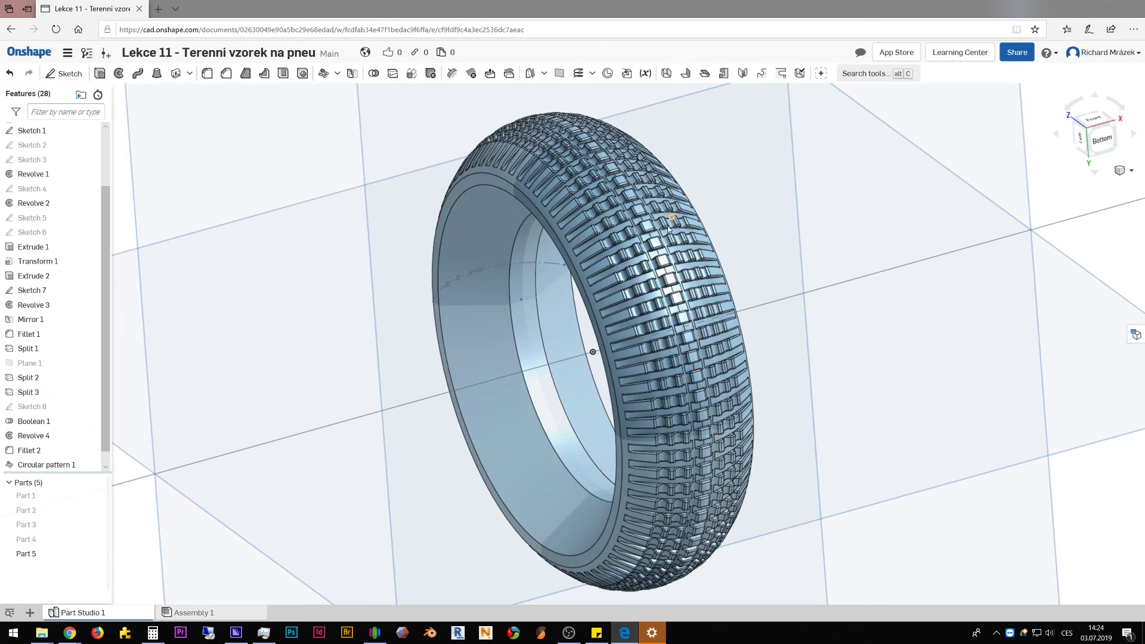
pyautogui.moveTo(640, 309); pyautogui.dragTo(655, 311, button='right')
pyautogui.scroll(3, 654, 309)
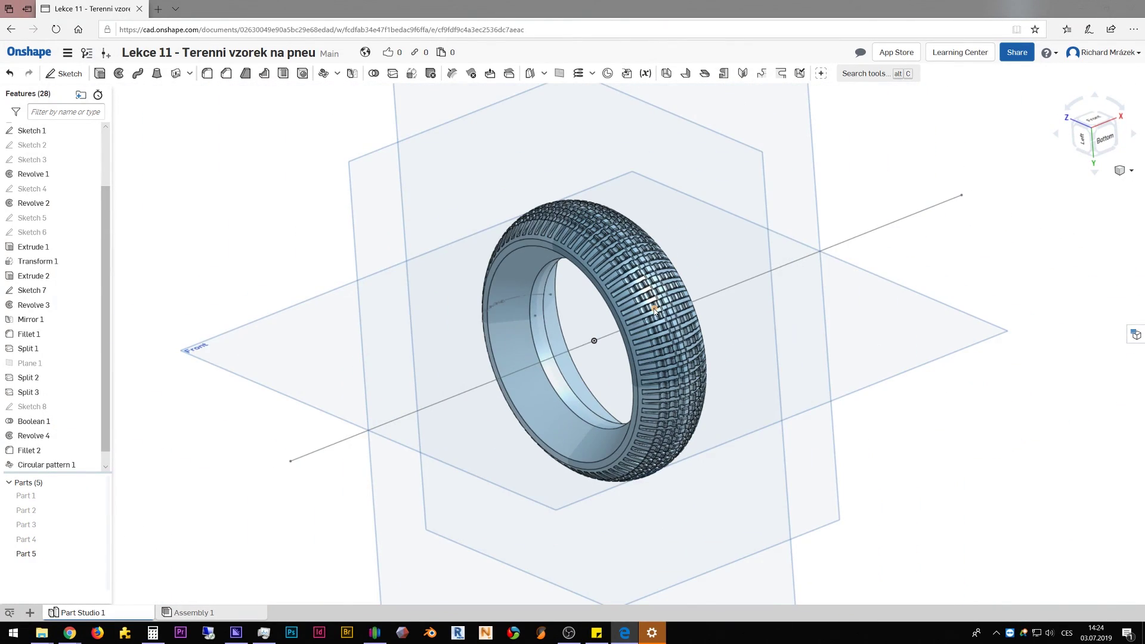
# Hide all reference planes and view the finished tire edge-on.
pyautogui.rightClick(428, 374)
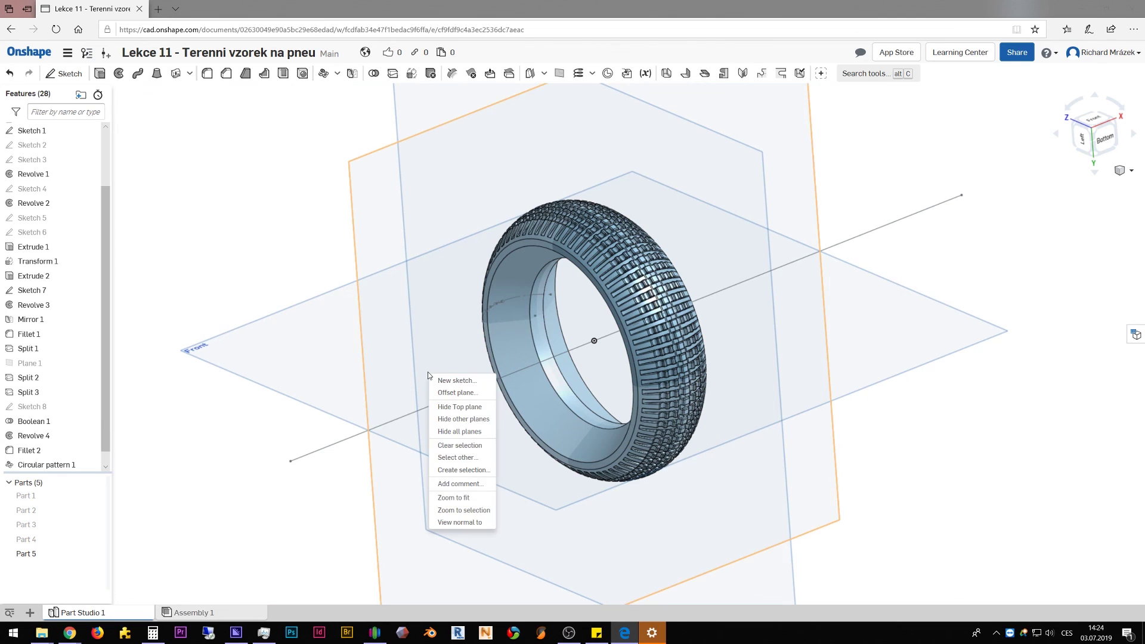
pyautogui.click(445, 430)
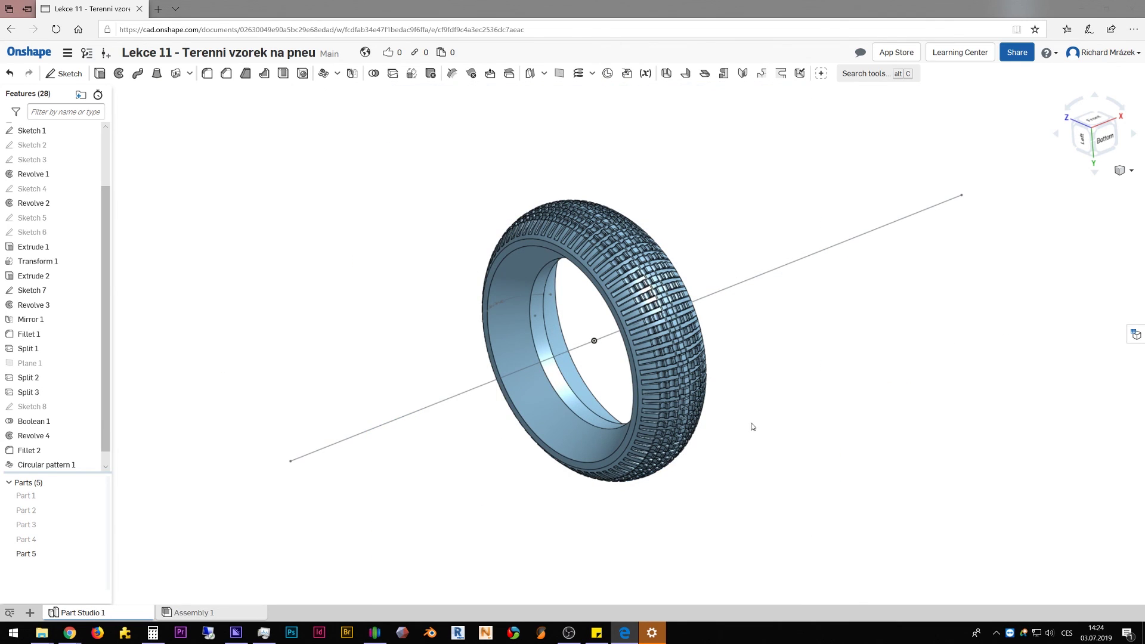
pyautogui.moveTo(750, 423)
pyautogui.mouseDown(button='right')
pyautogui.moveTo(694, 428)
pyautogui.moveTo(613, 334)
pyautogui.moveTo(602, 355)
pyautogui.moveTo(624, 367)
pyautogui.moveTo(611, 406)
pyautogui.mouseUp(button='right')
pyautogui.scroll(-5, 567, 337)
pyautogui.scroll(5, 566, 337)
pyautogui.scroll(2, 448, 460)
pyautogui.scroll(-3, 463, 458)
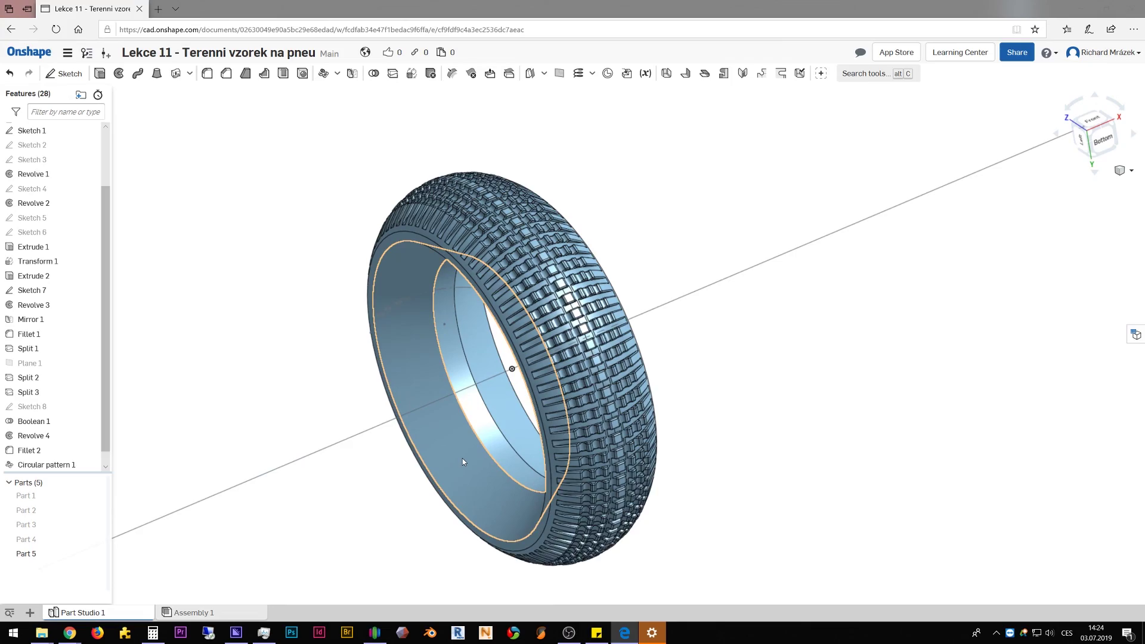
pyautogui.scroll(1, 912, 374)
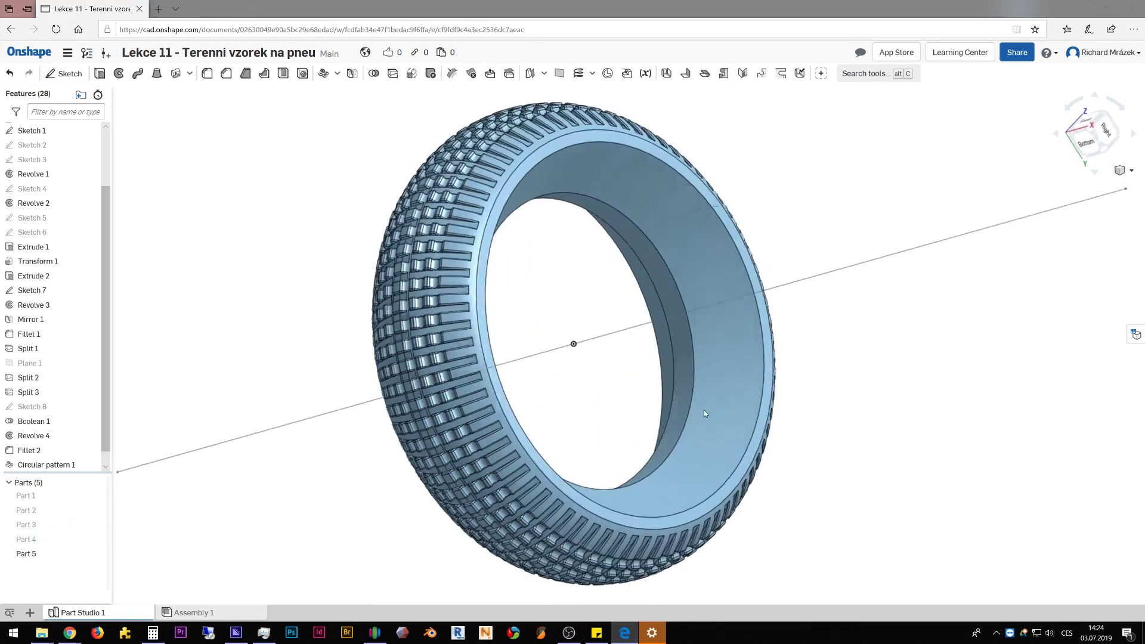